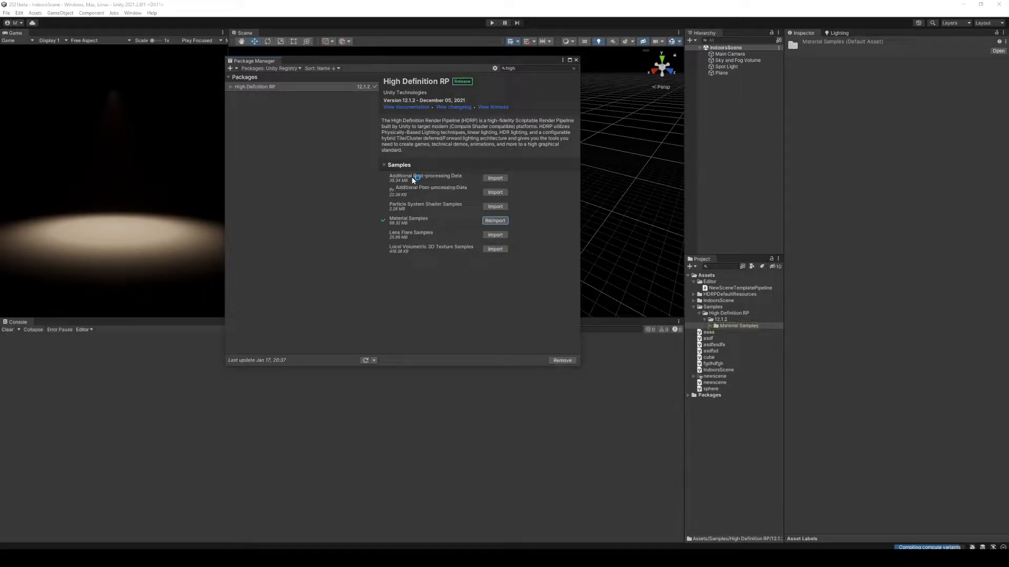
Step: Close the Package Manager and add a 3D sphere to the scene
click(231, 87)
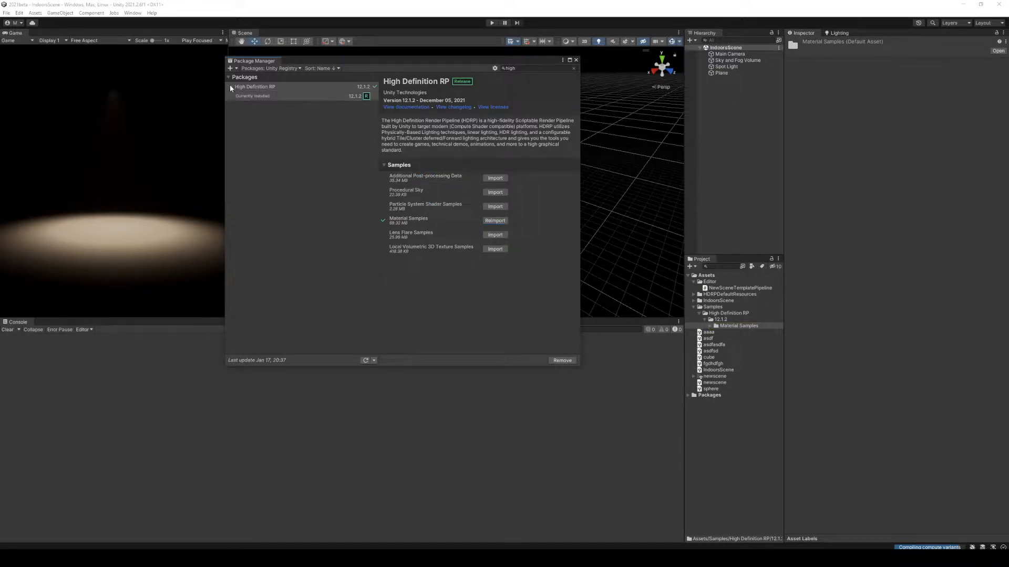
click(576, 59)
click(727, 157)
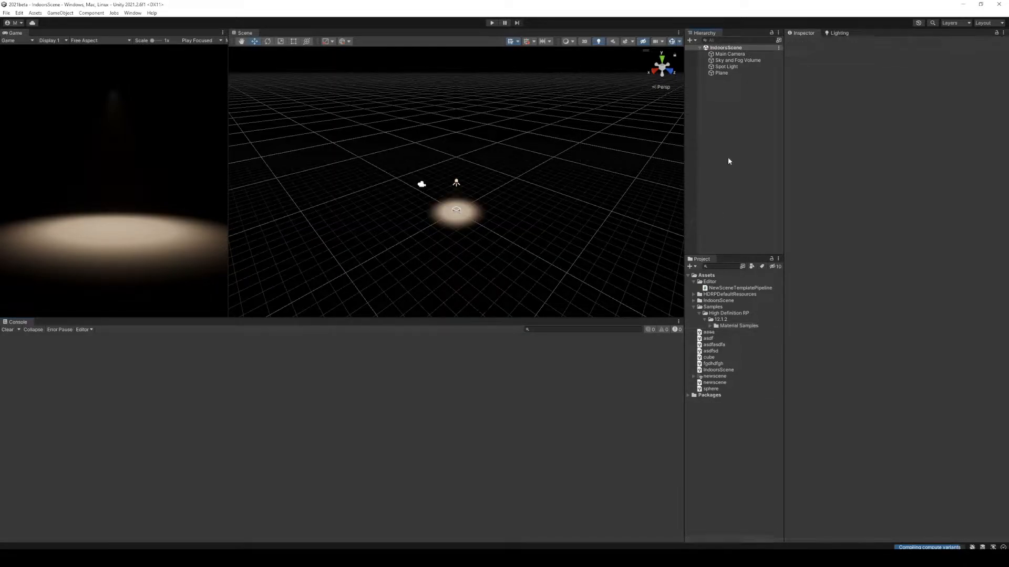
right_click(727, 158)
mouse_move(765, 266)
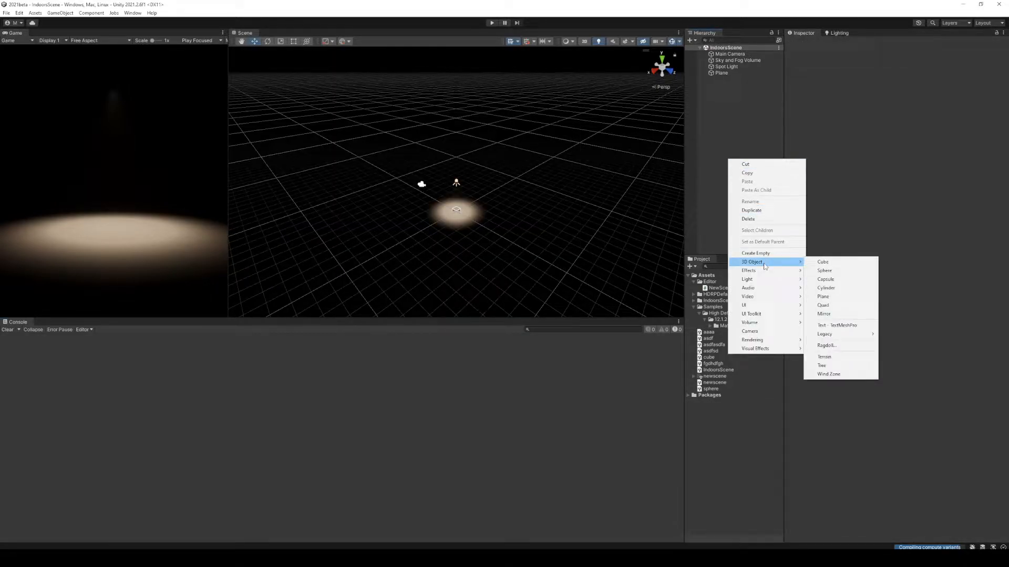
click(820, 270)
click(713, 96)
Step: Raise the sphere above the plane to a Y position of about 1.21
double_click(723, 79)
drag(459, 153, 442, 59)
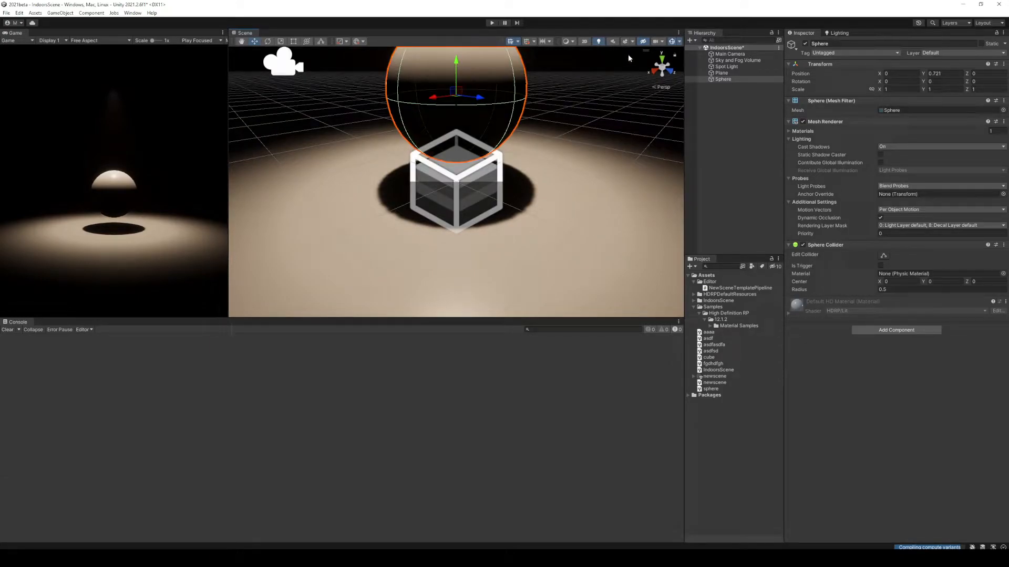
scroll(522, 125, down, 2)
middle_drag(485, 99, 486, 144)
drag(455, 126, 456, 79)
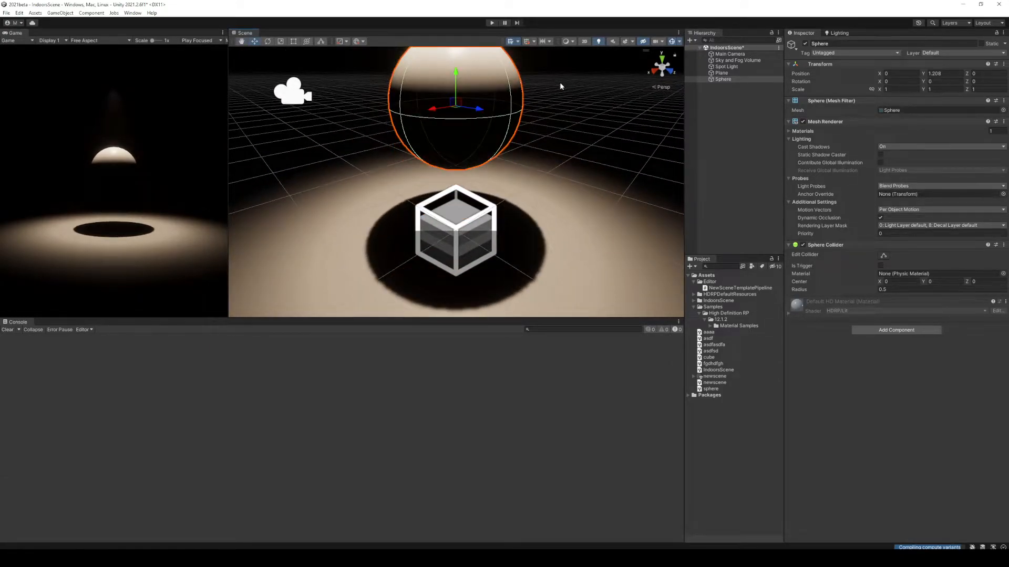
Step: Reduce the size of the 3D gizmo icons in the Scene view
click(675, 41)
drag(754, 53, 746, 53)
click(531, 108)
alt+drag(531, 107, 347, 113)
Step: Create a new material named Eye in the project's Assets folder
right_click(705, 447)
mouse_move(738, 247)
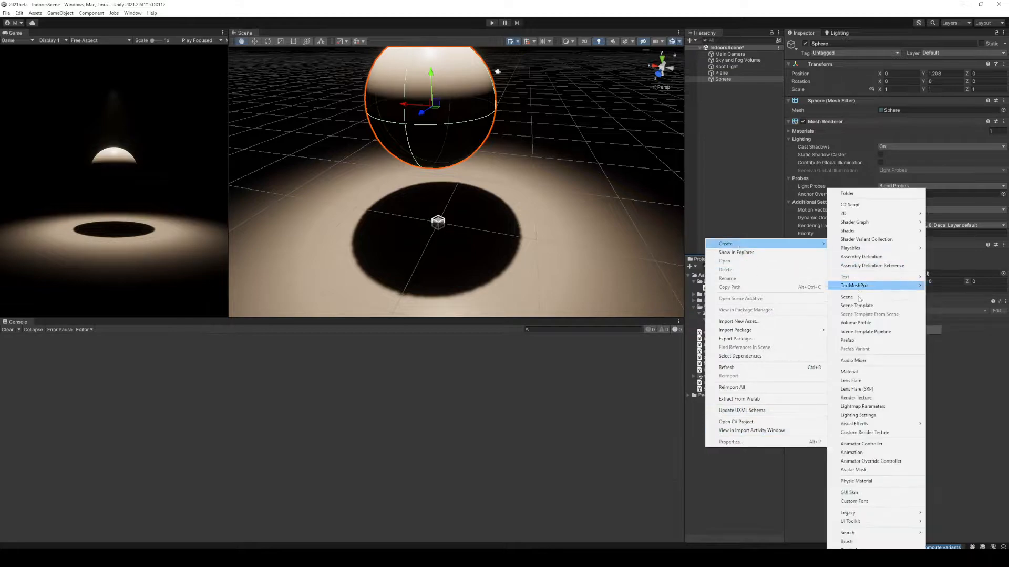
click(882, 372)
text(Eyey)
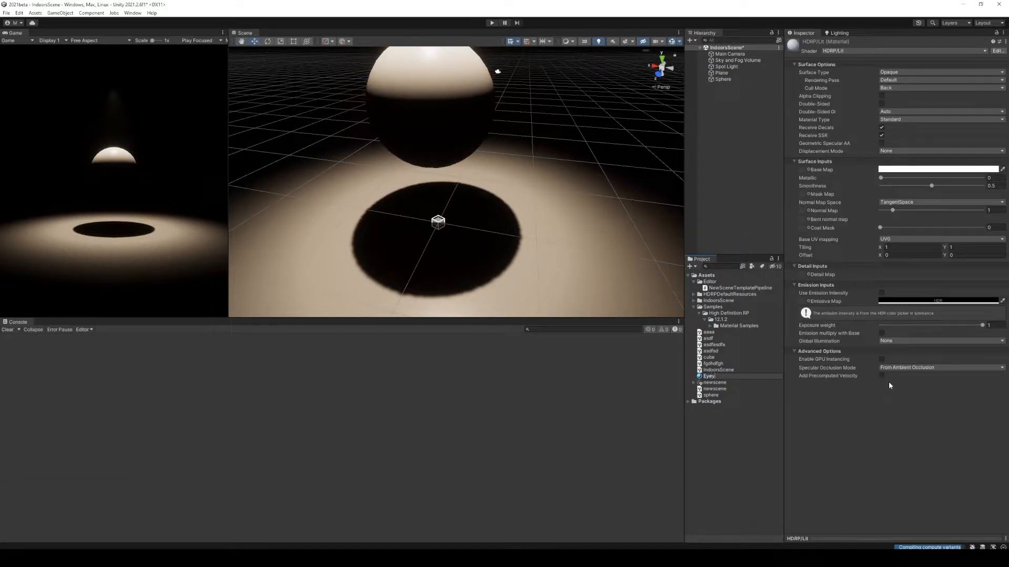
key(Return)
Step: Apply the Eye material to the sphere and set its shader to HDRP/Eye
drag(724, 366, 480, 124)
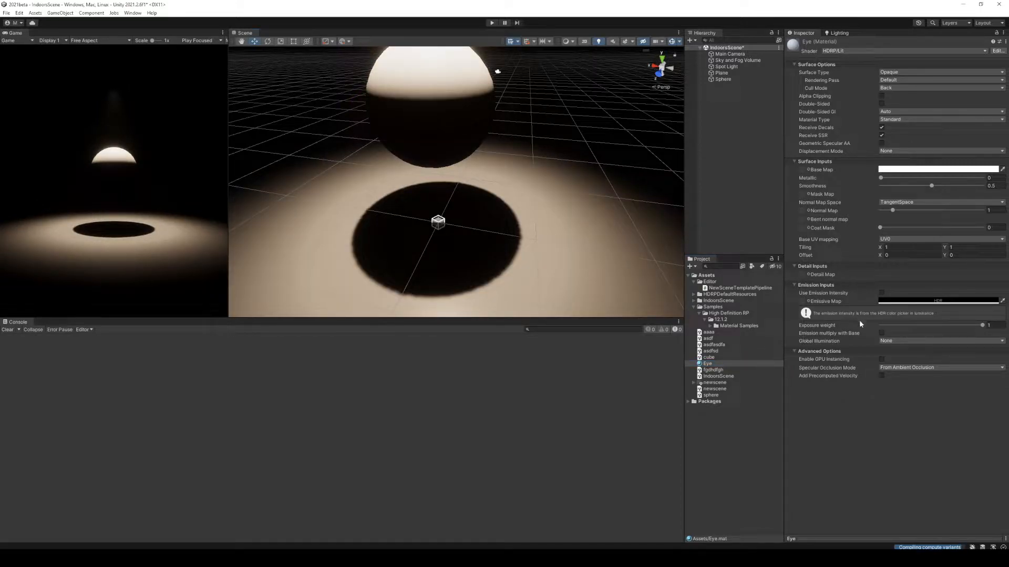
click(847, 51)
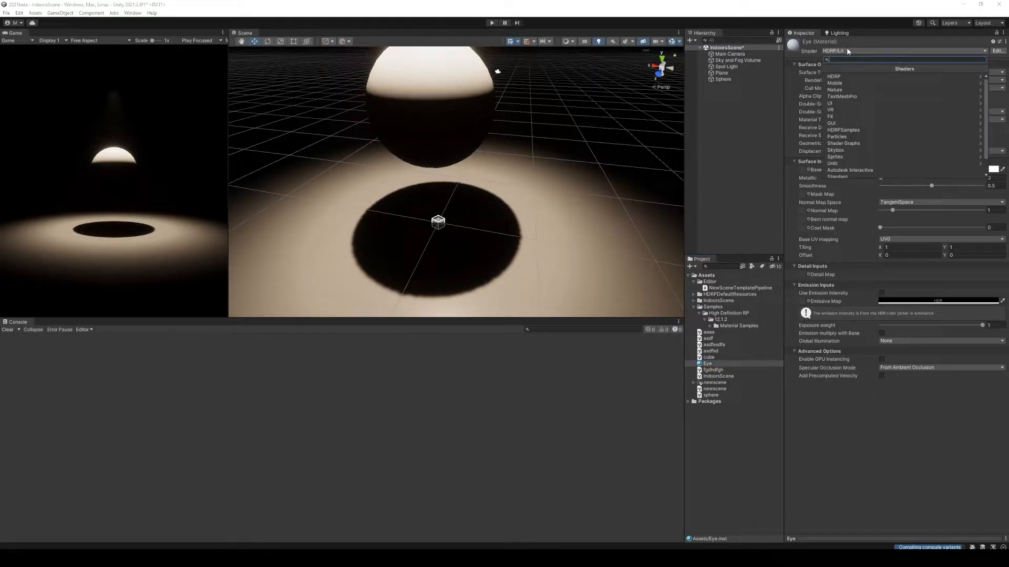
text(eye)
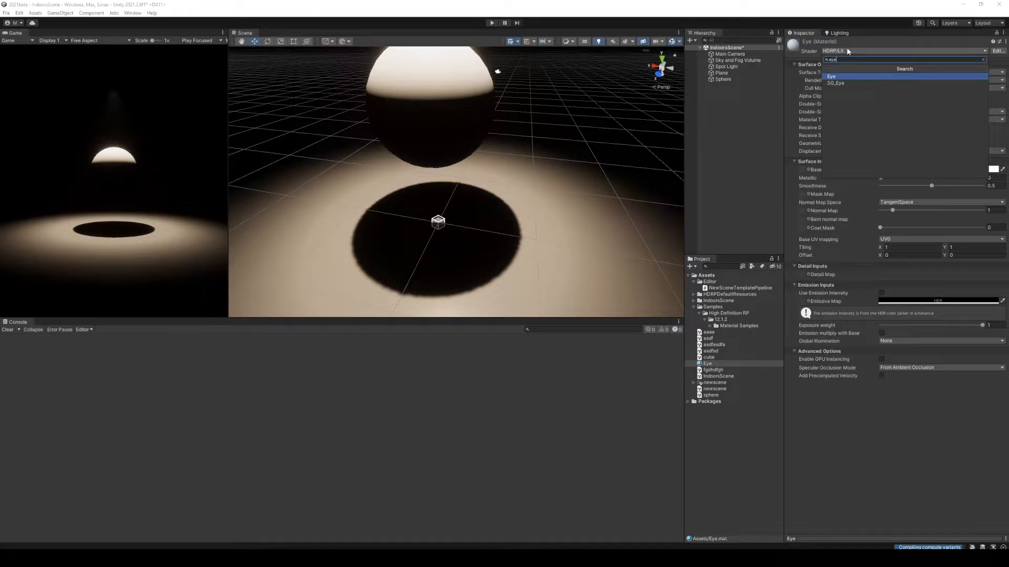
key(Return)
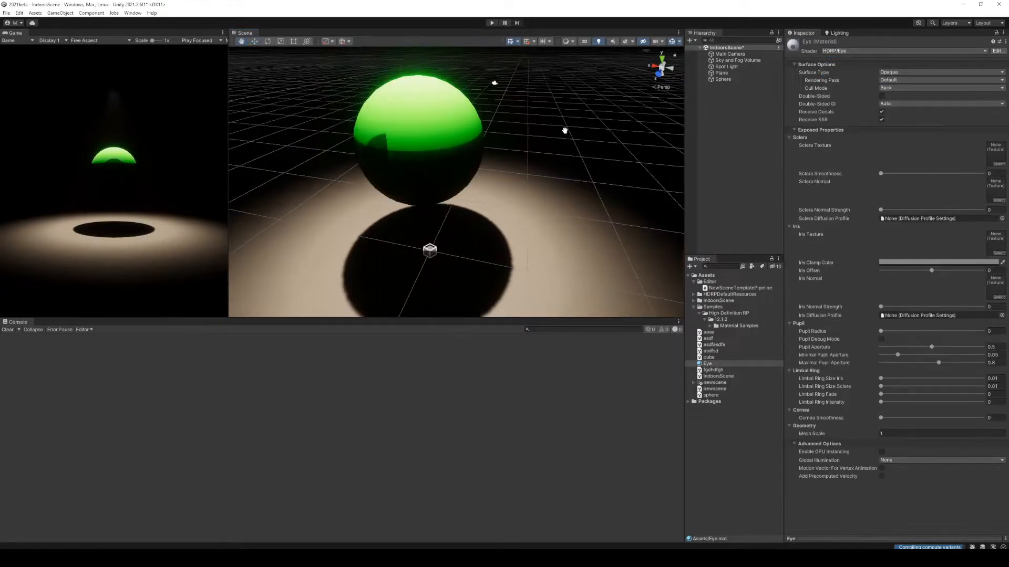
Step: Rotate the Spot Light about its X axis to about 36.3 degrees
middle_drag(505, 129, 485, 131)
alt+drag(486, 131, 424, 120)
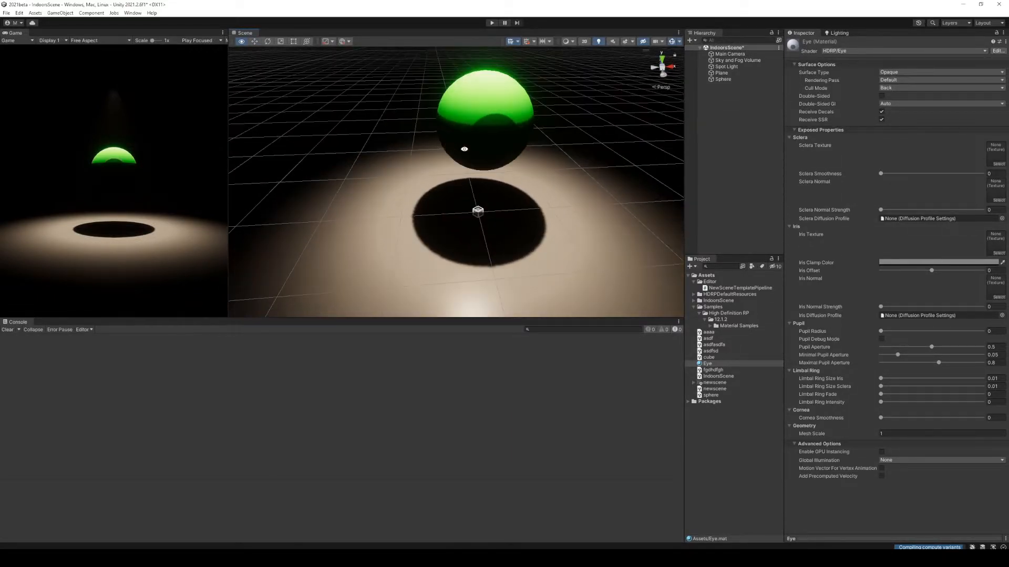
click(751, 66)
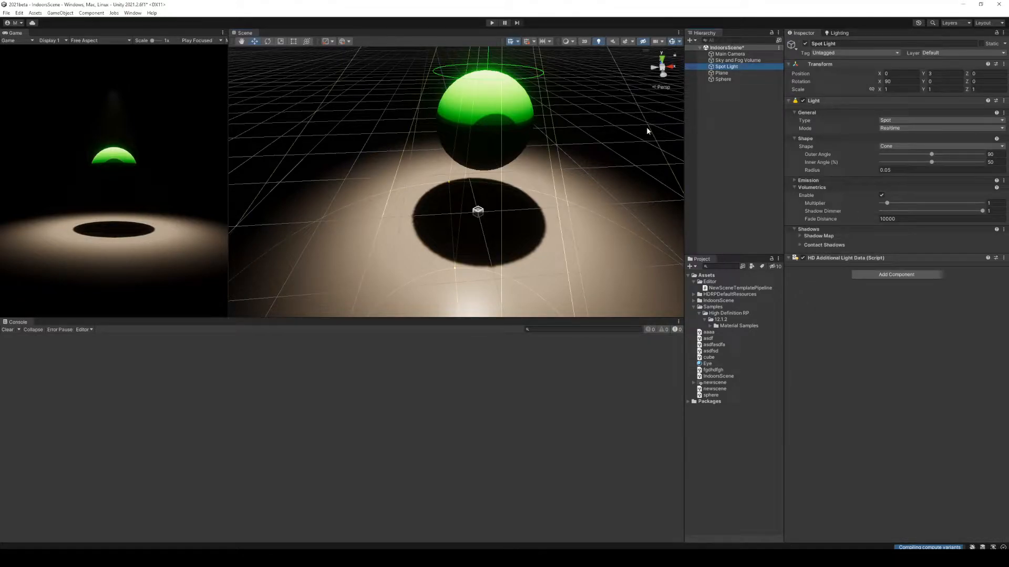
key(f)
key(e)
drag(492, 124, 497, 150)
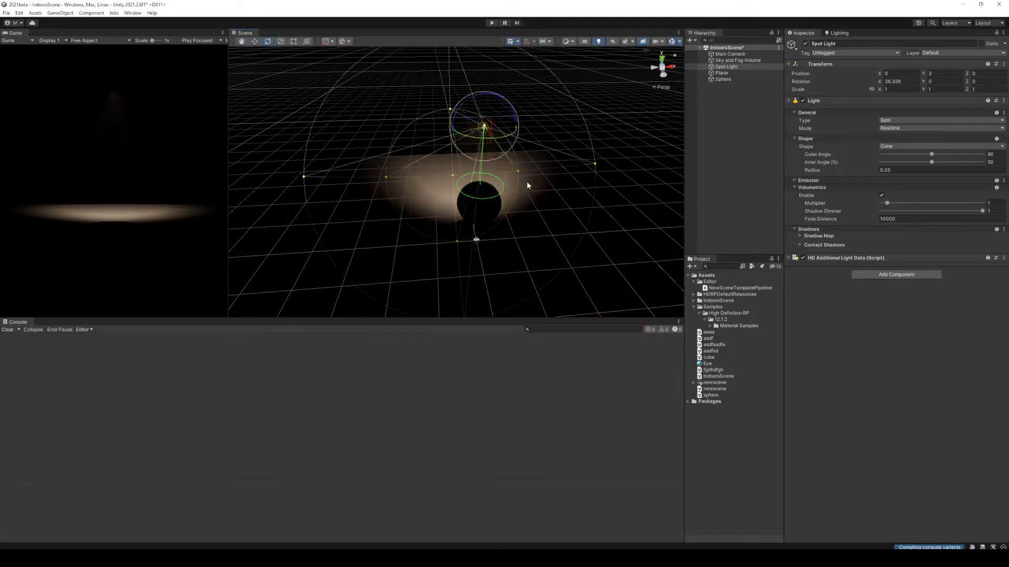
key(Delete)
right_click(727, 92)
mouse_move(762, 202)
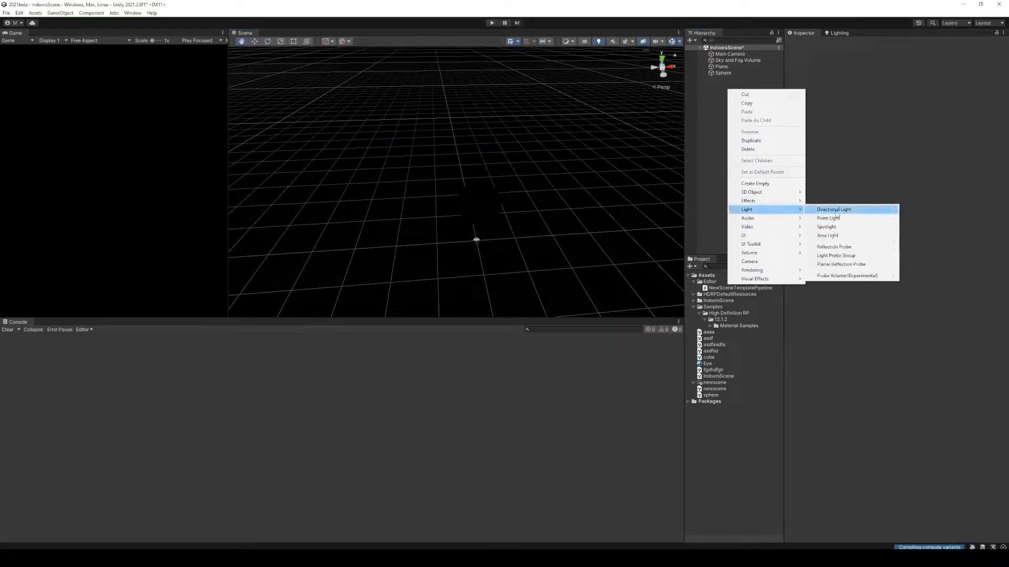
click(840, 212)
key(ctrl+z)
key(ctrl+z)
Step: Move the Spot Light along Z to about -3.4 so it faces the sphere, and expand its Emission settings
key(w)
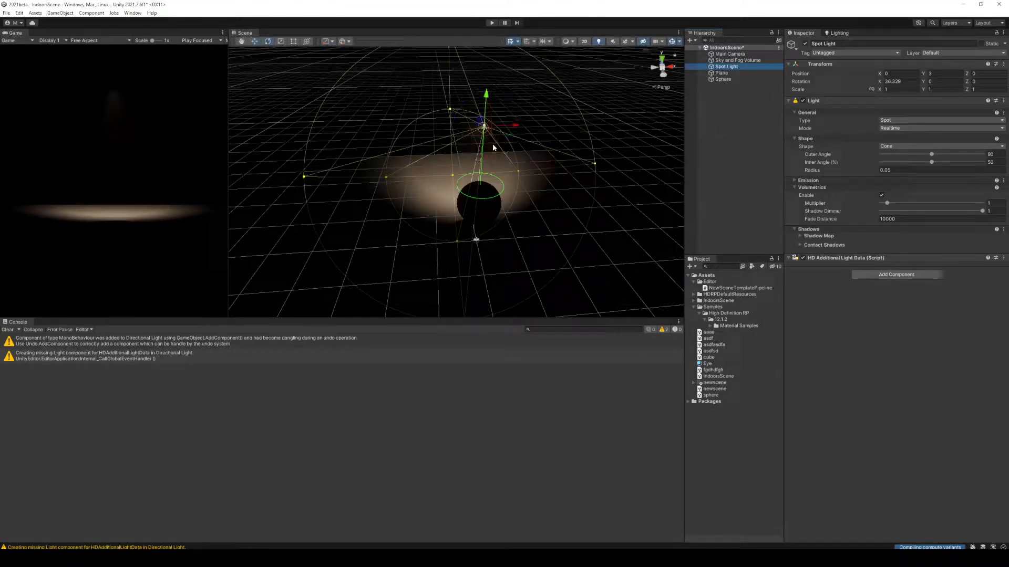
alt+drag(554, 160, 216, 214)
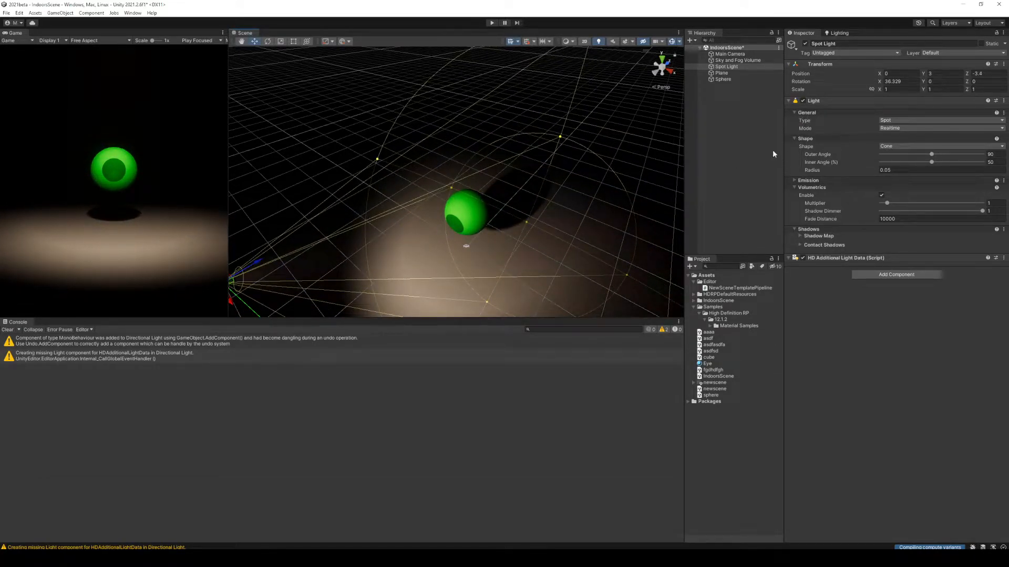
click(794, 180)
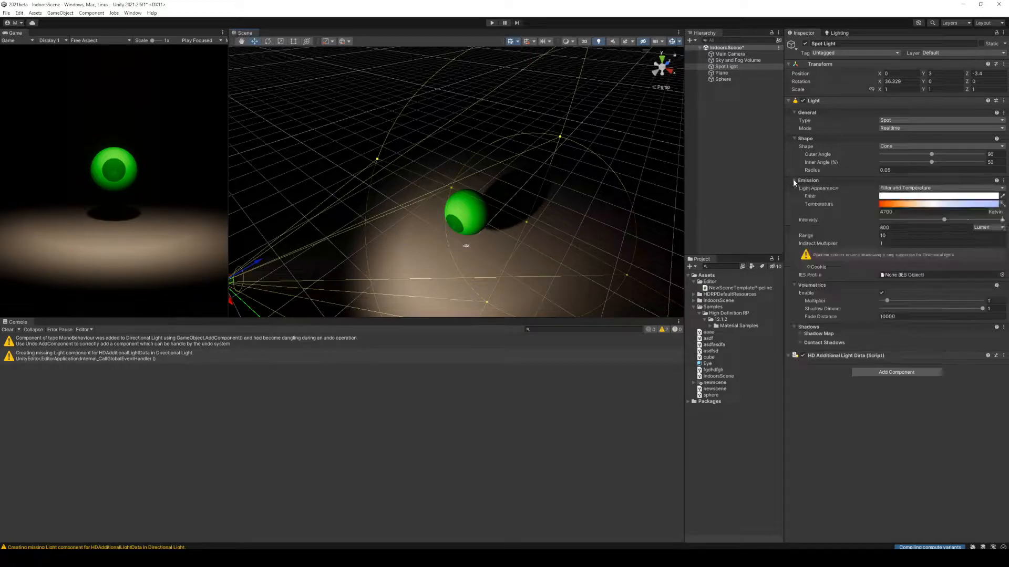
scroll(525, 213, down, 1)
scroll(525, 213, down, 3)
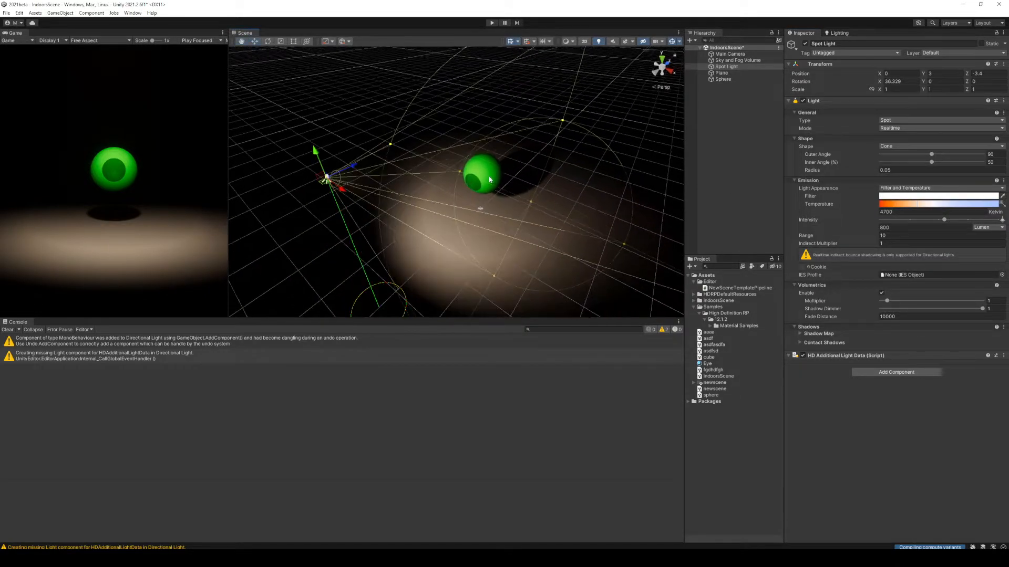
Step: Select the sphere and review the exposed sclera, iris, pupil and cornea properties of its Eye material
click(489, 179)
click(827, 302)
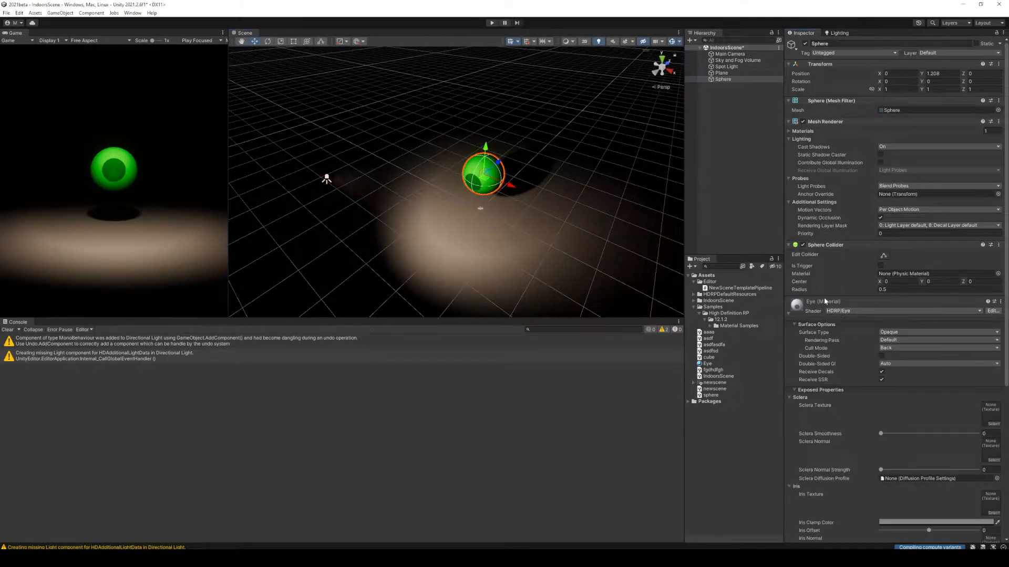
scroll(830, 356, down, 3)
scroll(830, 356, up, 3)
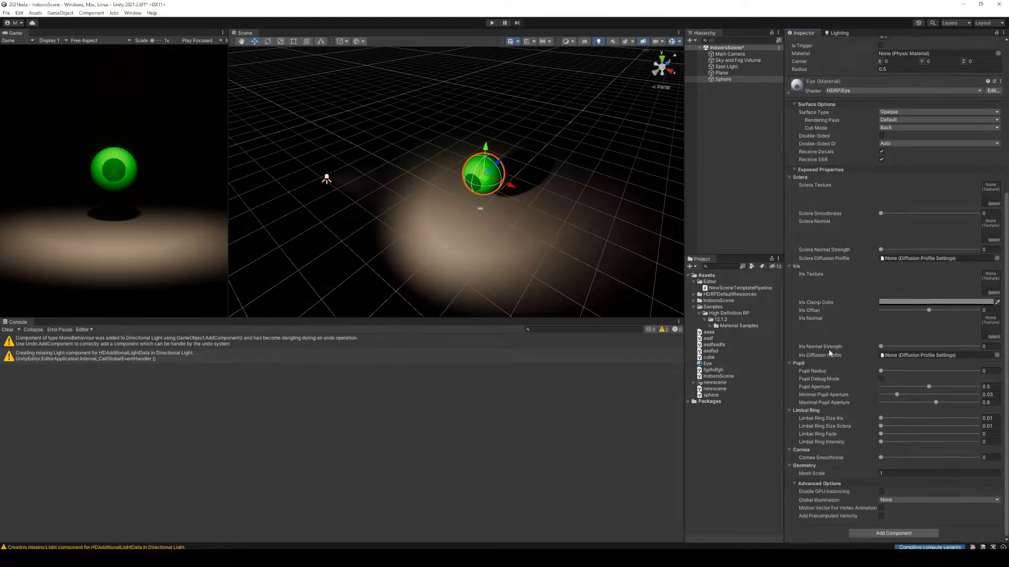
key(f)
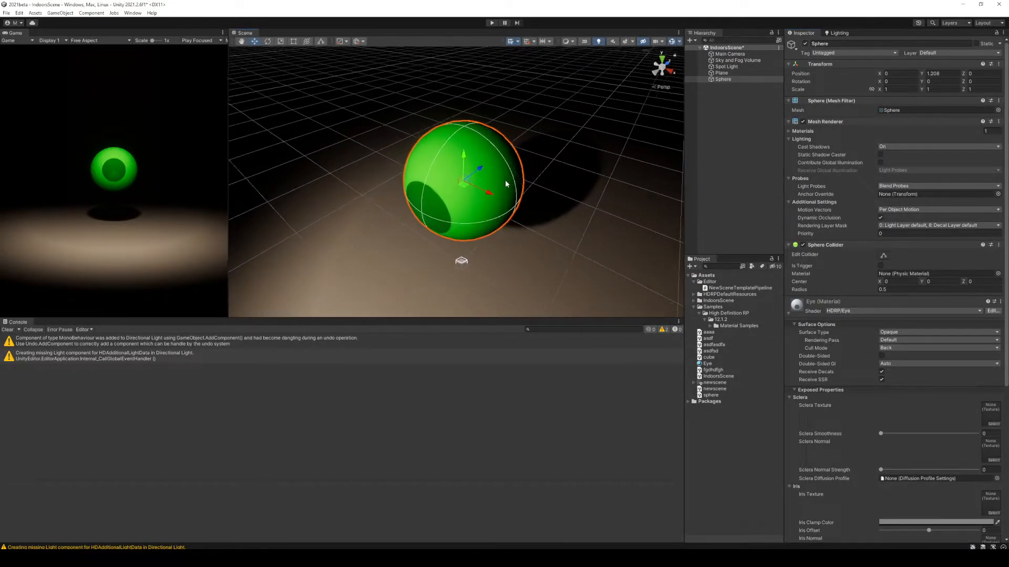
Step: Review the scene and environment lighting settings, and generate the lighting for the scene
click(837, 34)
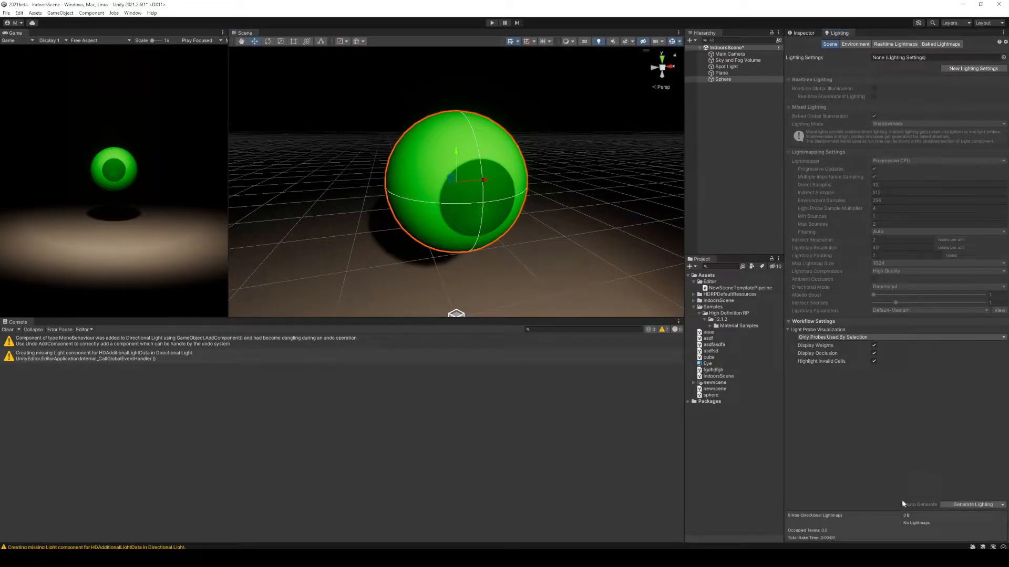
click(856, 44)
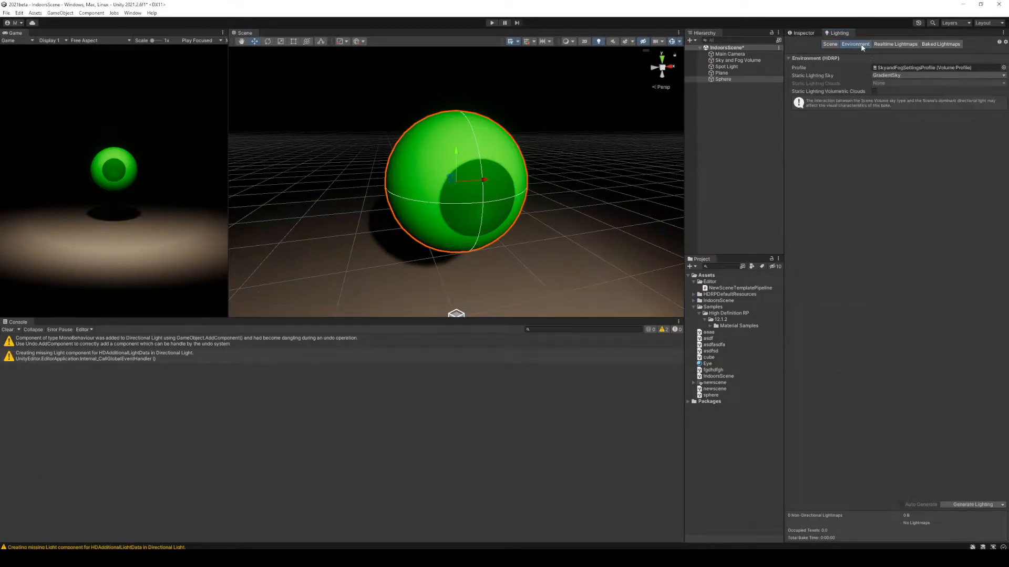
click(830, 44)
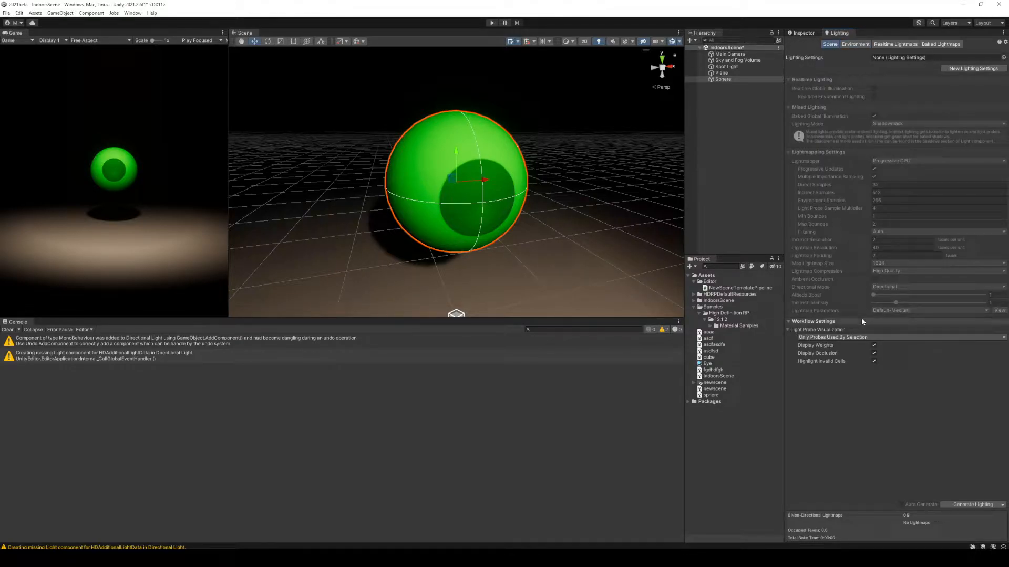
click(969, 503)
alt+drag(515, 229, 496, 222)
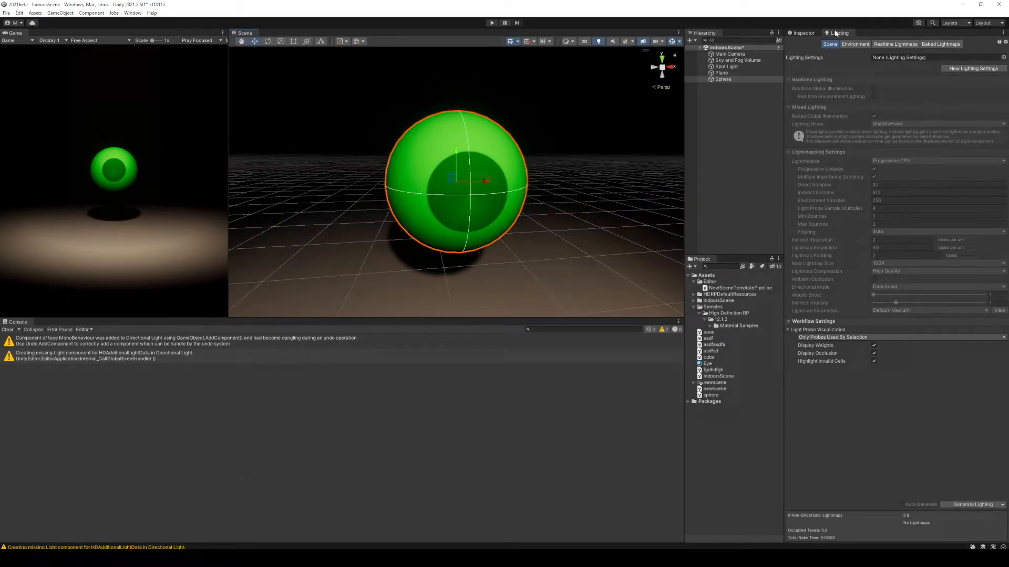
Step: Assign the Sclera_BC texture as the Sclera Texture of the sphere's Eye material
click(803, 33)
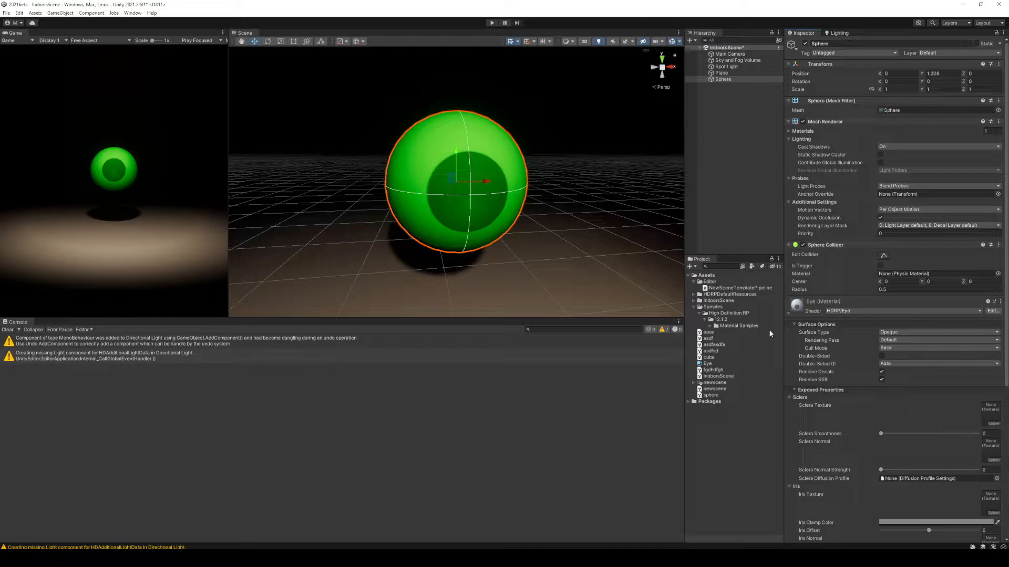
mouse_move(784, 331)
mouse_down()
mouse_move(727, 328)
mouse_move(926, 323)
mouse_move(772, 323)
mouse_move(788, 323)
mouse_up()
click(994, 423)
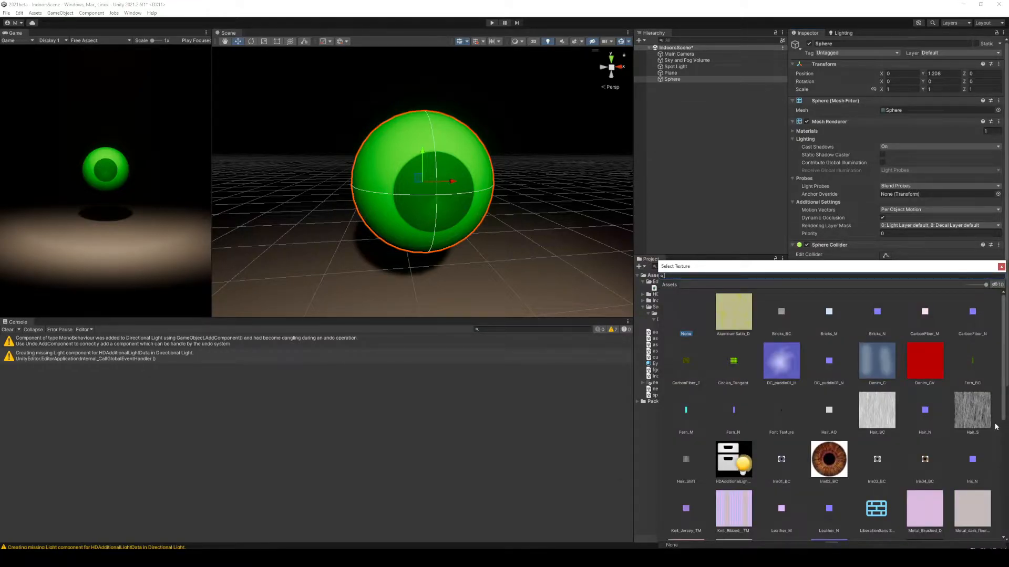
text(sc)
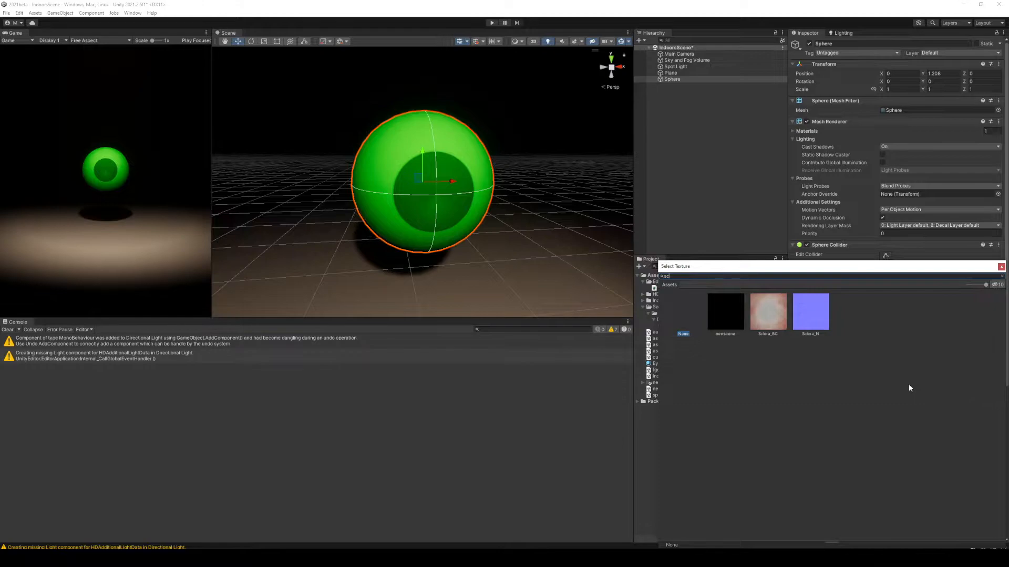
double_click(768, 316)
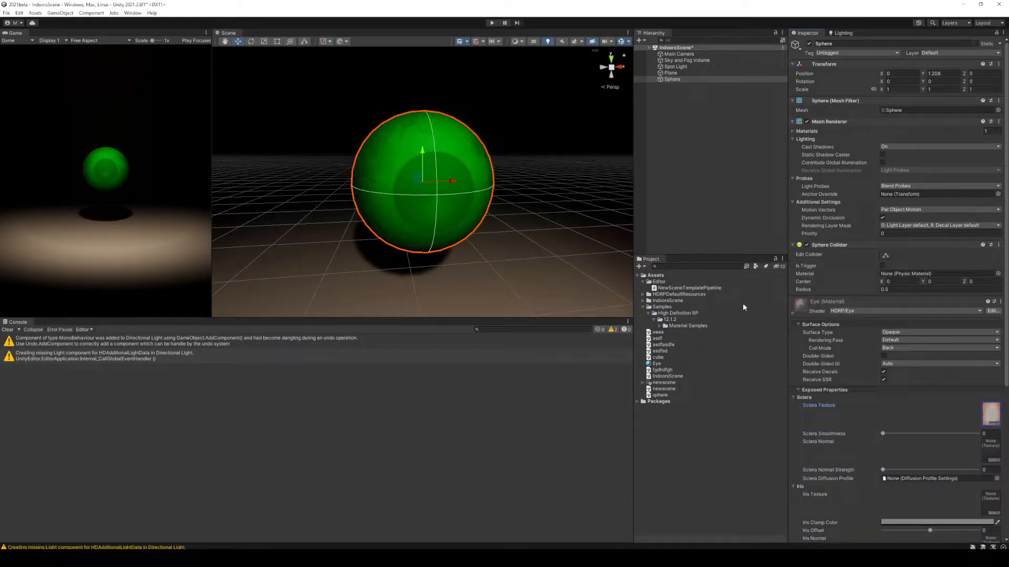
Step: Toggle the Spot Light off and back on to compare its effect on the sphere
scroll(850, 406, down, 5)
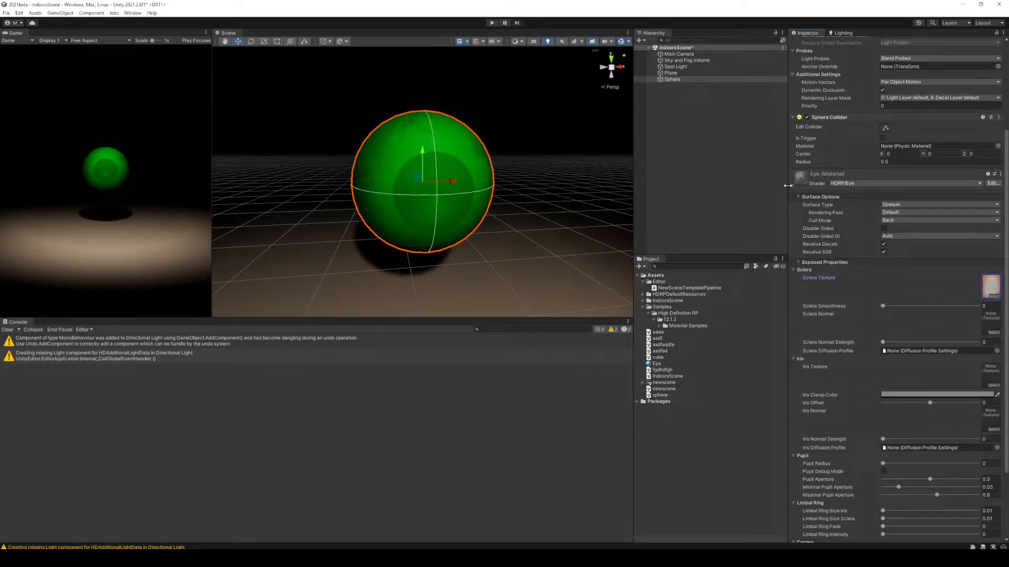
click(696, 68)
click(808, 44)
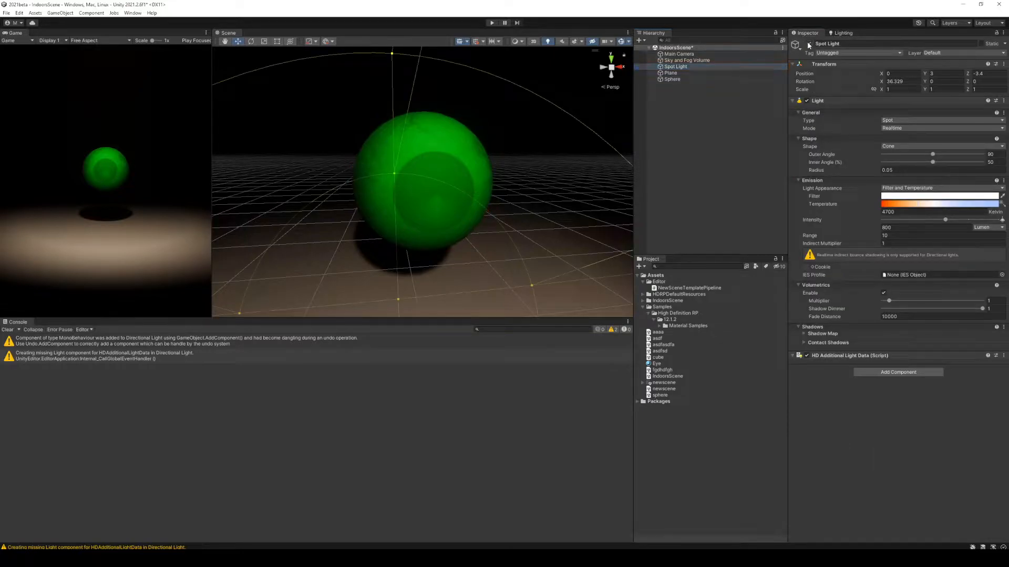
click(808, 43)
Step: Compare the Spot Light's Color and Filter and Temperature appearance options, and check its filter colour
click(912, 188)
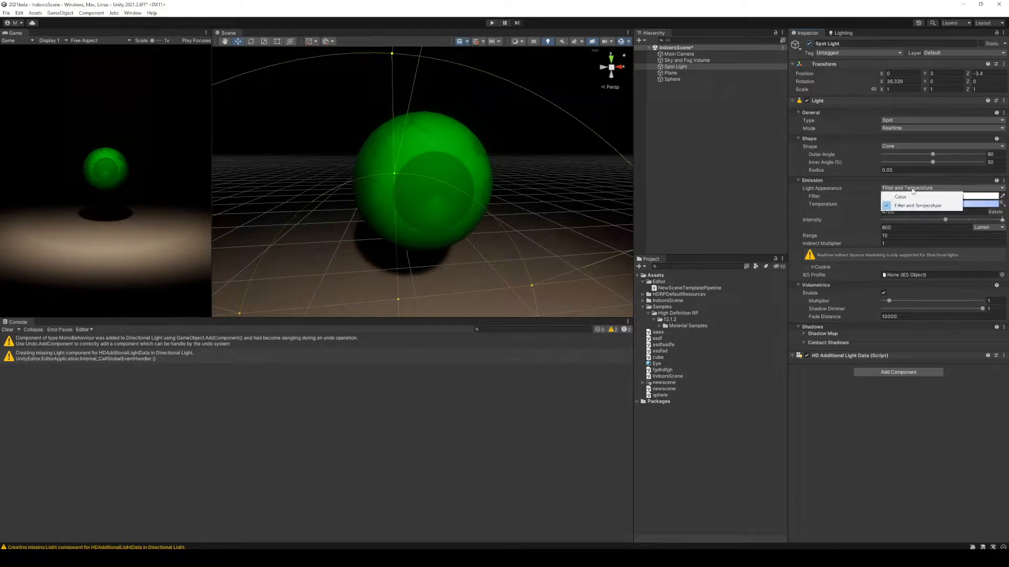
click(910, 196)
click(910, 189)
click(911, 205)
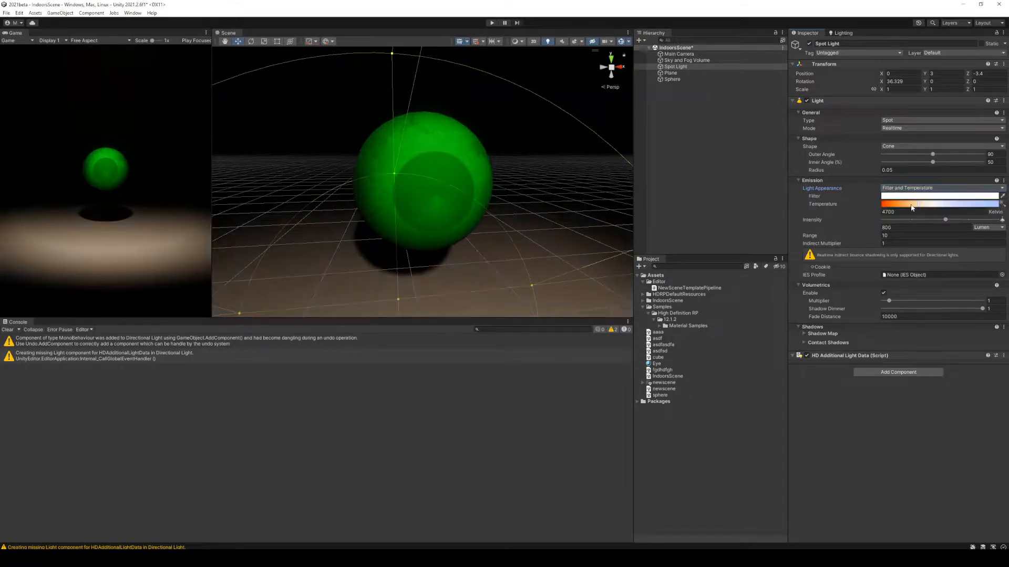
click(918, 196)
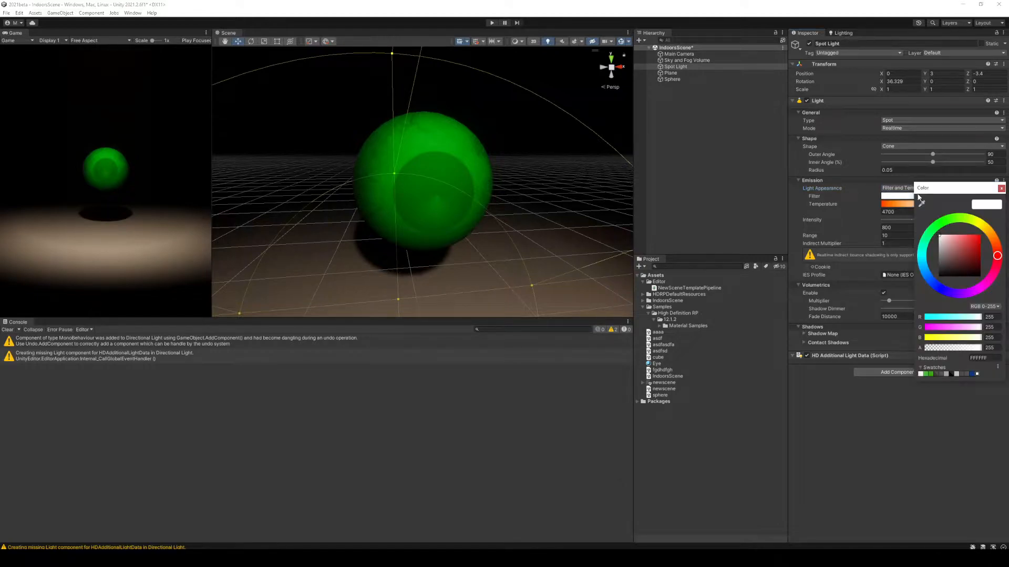
click(902, 195)
click(715, 157)
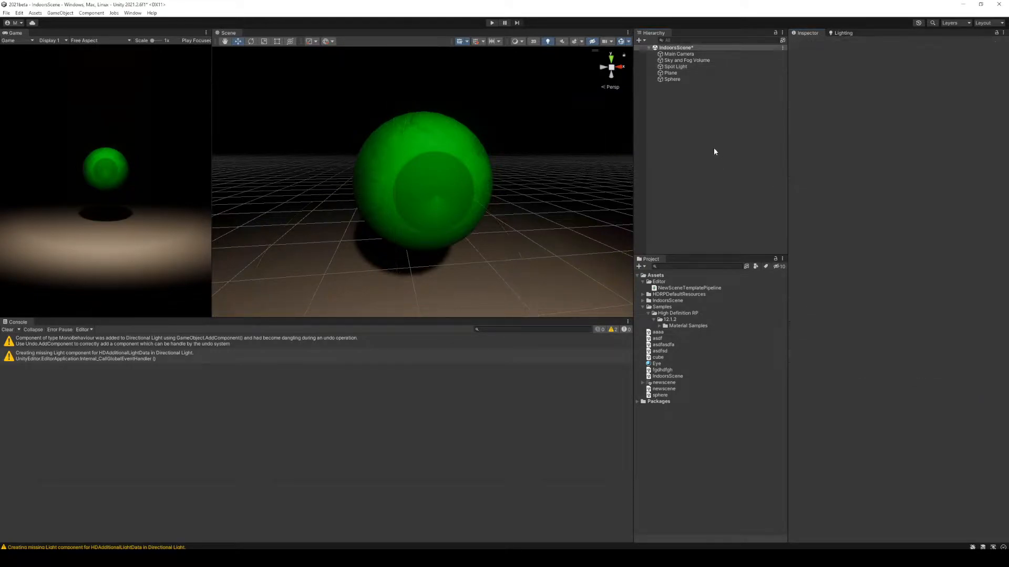
click(694, 61)
click(690, 66)
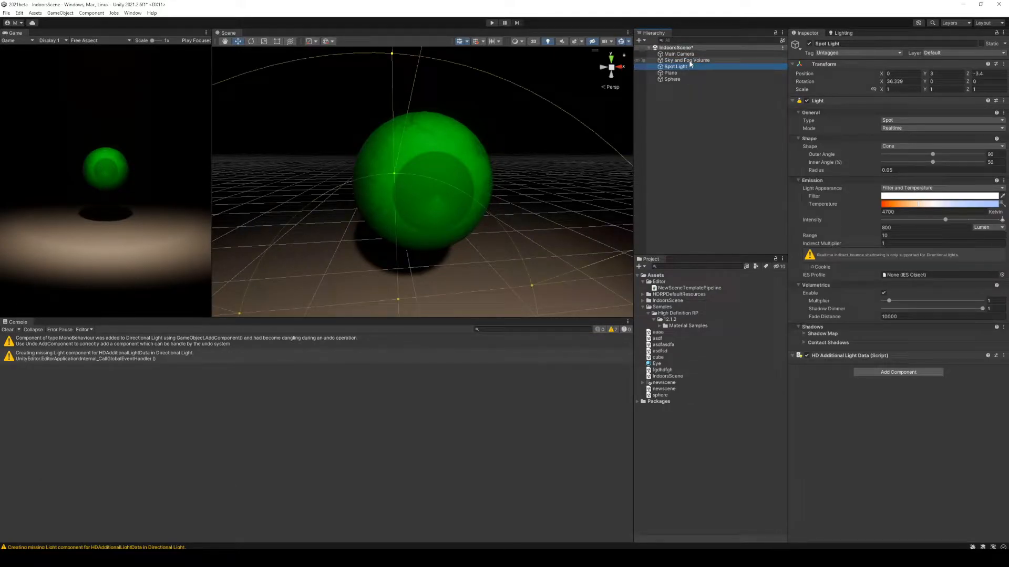
click(690, 61)
Step: Add a cube to the scene, raise it to about 1.2 and move it away from the sphere to compare the lighting
click(703, 109)
right_click(703, 109)
mouse_move(757, 210)
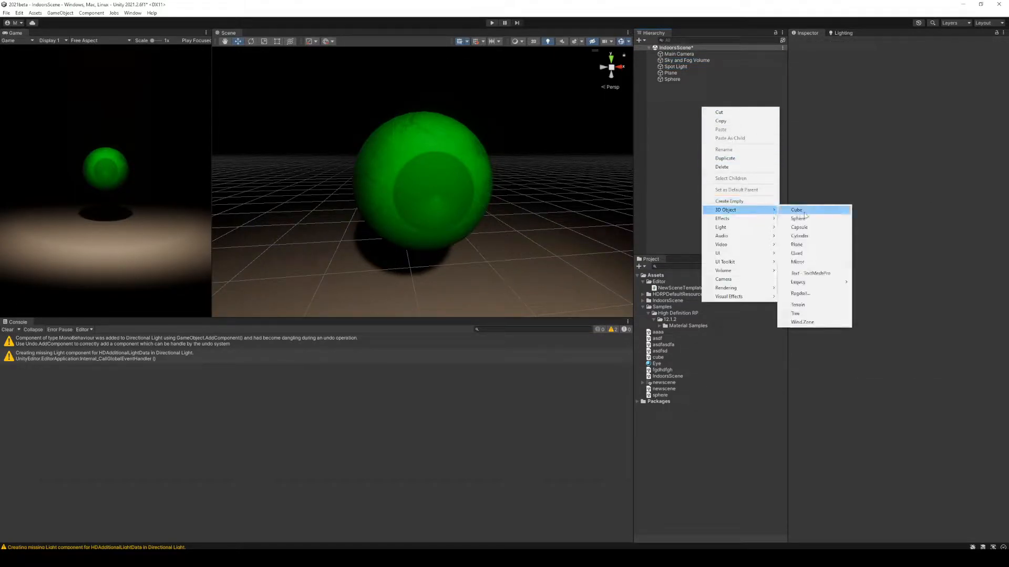
click(798, 210)
drag(423, 292, 428, 151)
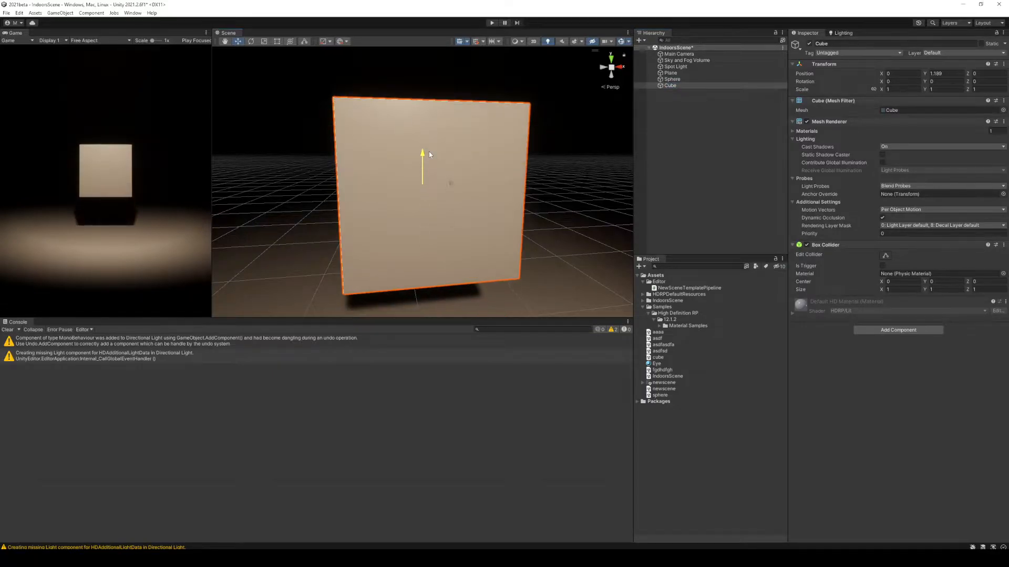
drag(453, 186, 370, 119)
drag(395, 157, 334, 156)
click(694, 152)
Step: Assign the sclera normal map as the sphere's Sclera Normal, with Sclera Normal Strength 1.8 and Sclera Smoothness 0.301
click(678, 79)
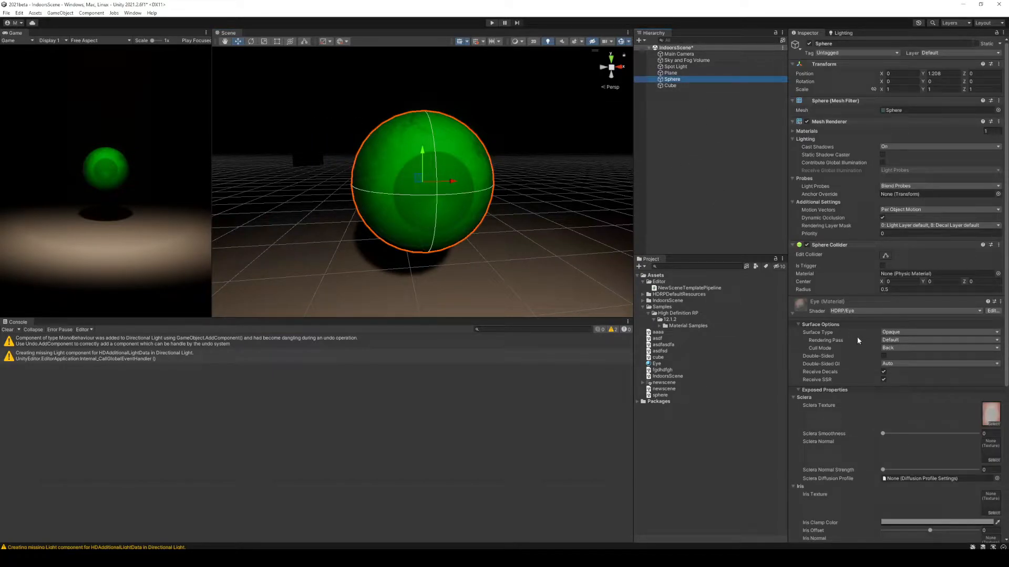
scroll(858, 341, down, 7)
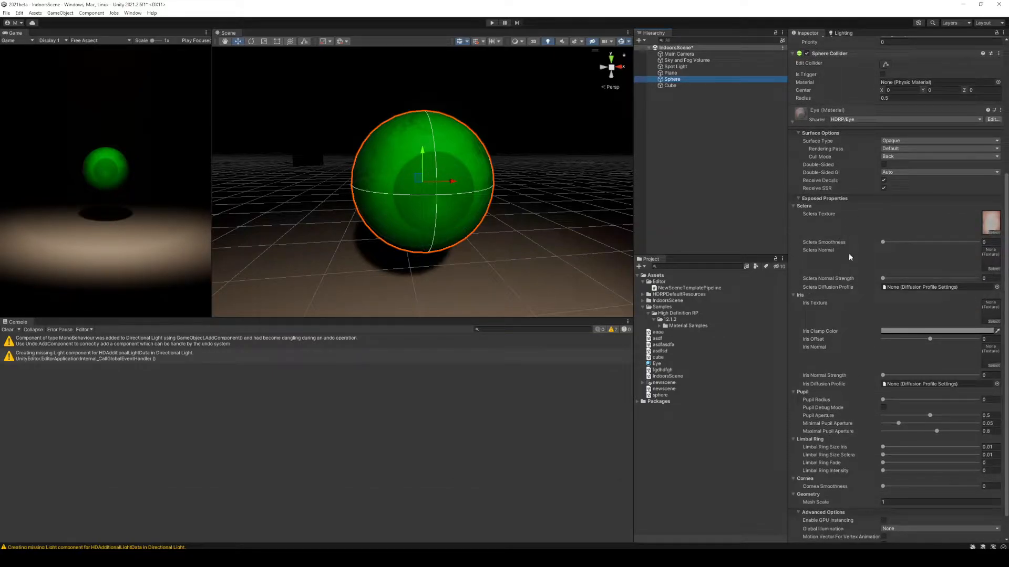
click(993, 269)
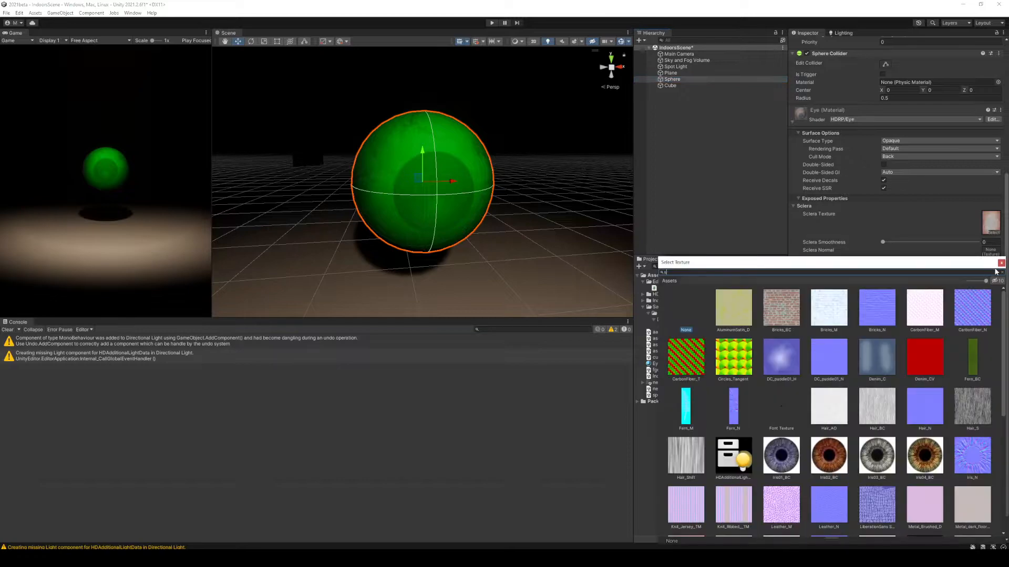
text(sc)
double_click(811, 307)
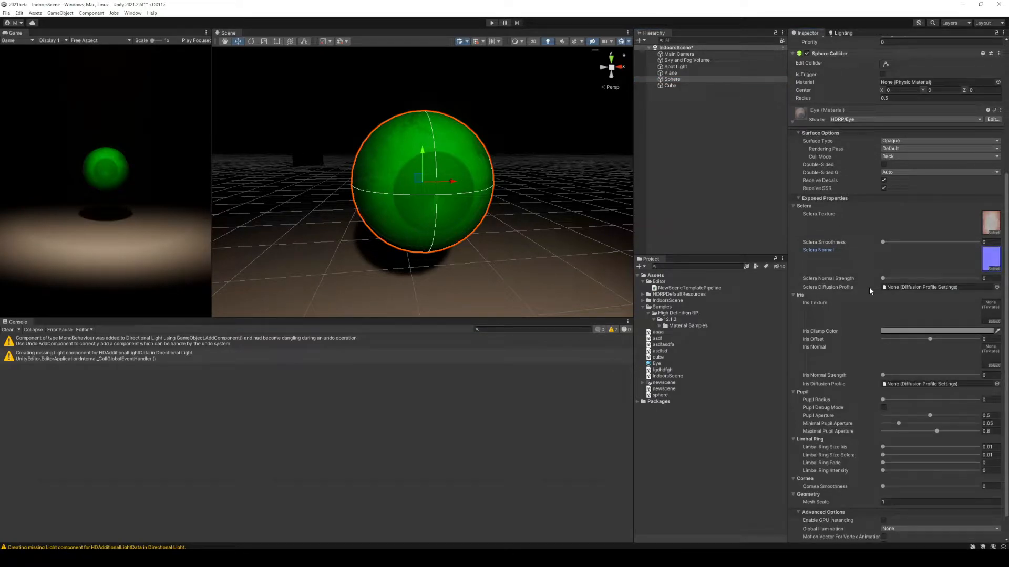
drag(883, 278, 903, 278)
drag(882, 243, 906, 245)
right_click(713, 435)
mouse_move(754, 232)
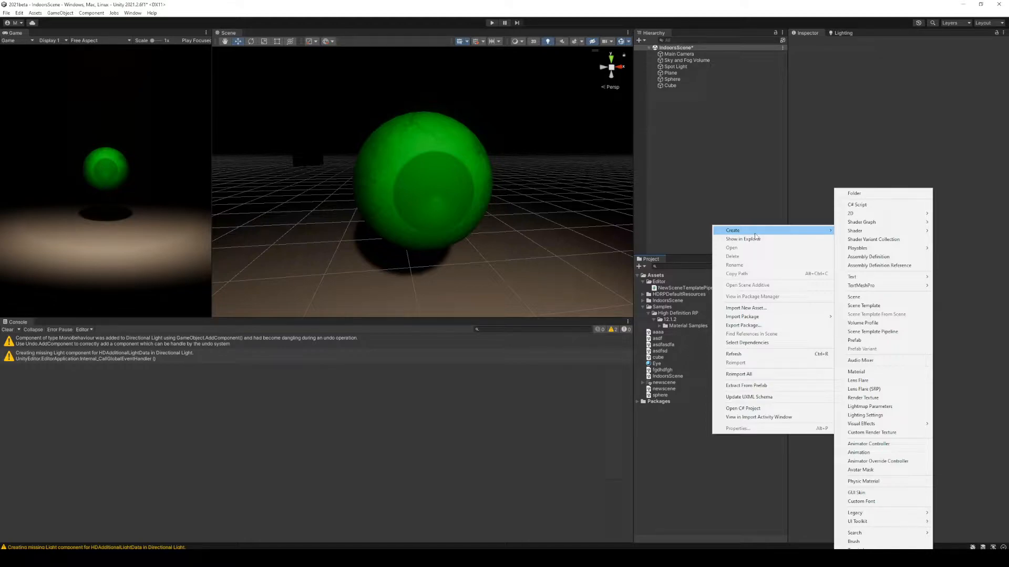
mouse_move(865, 236)
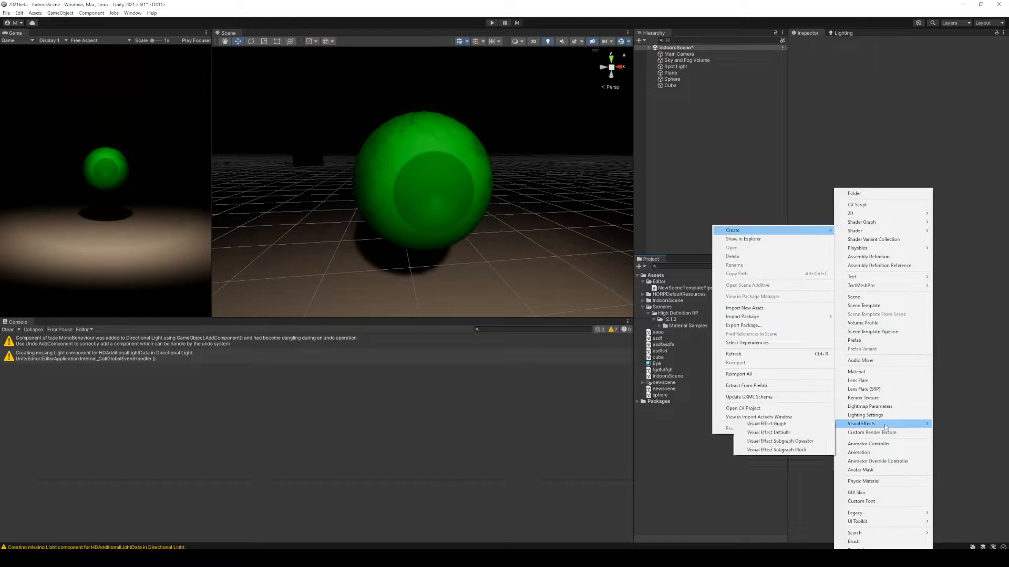
mouse_move(890, 428)
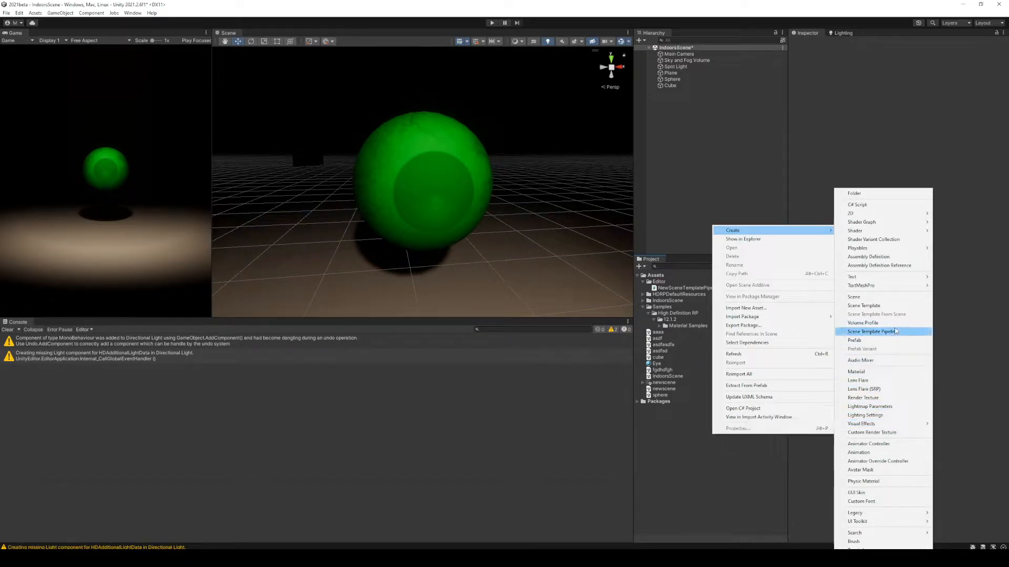
mouse_move(895, 292)
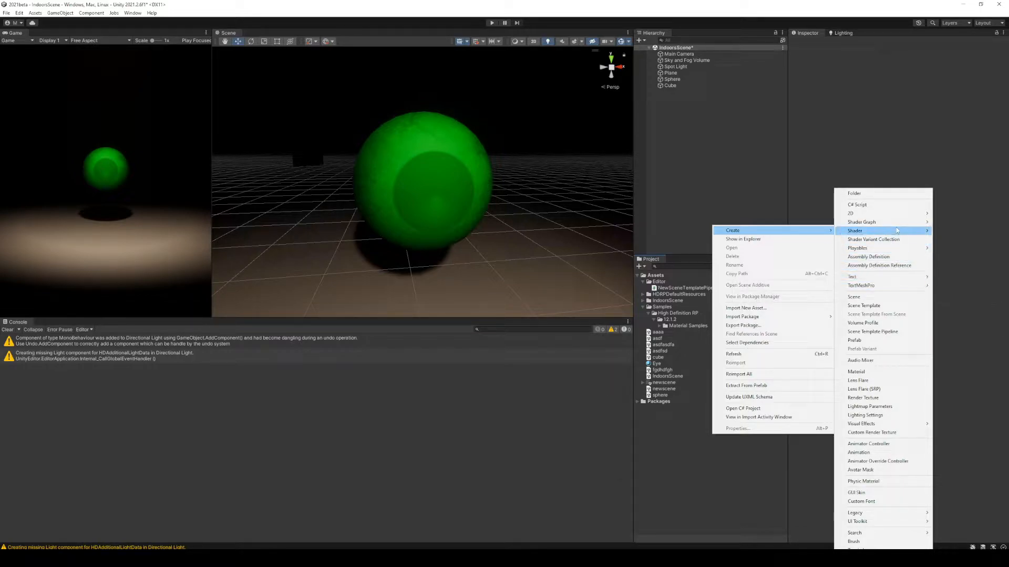
mouse_move(898, 249)
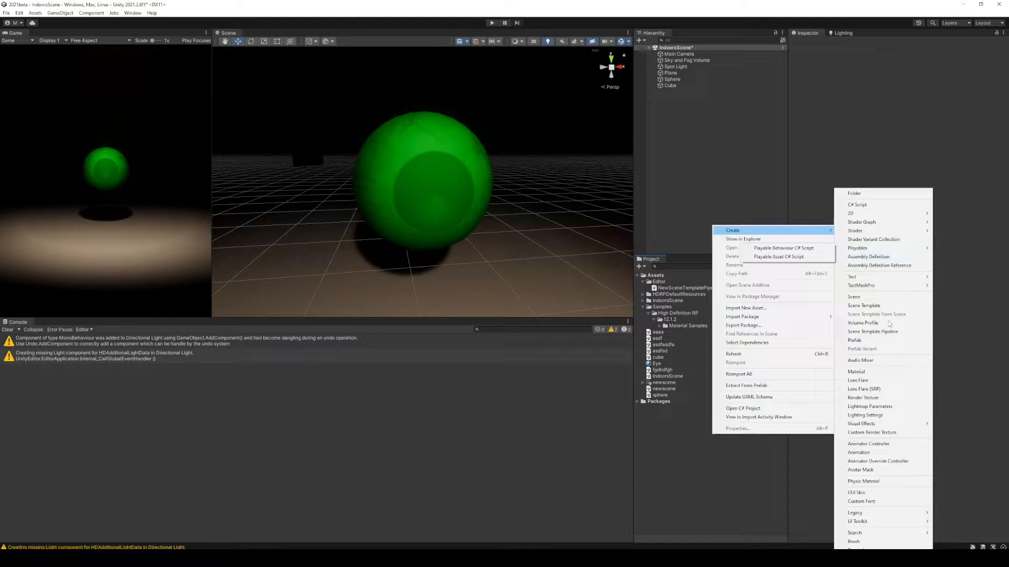
mouse_move(883, 558)
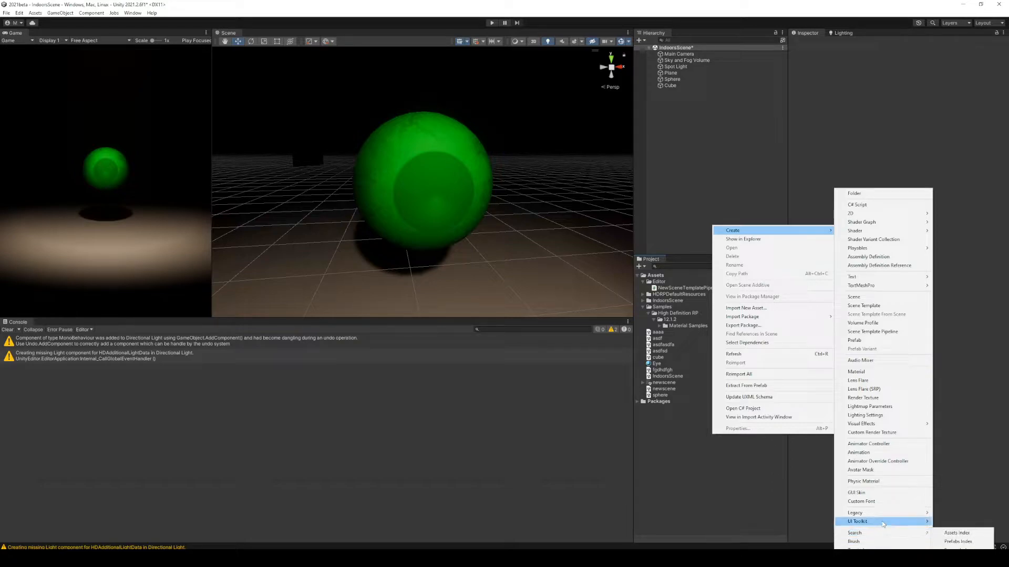
mouse_move(881, 515)
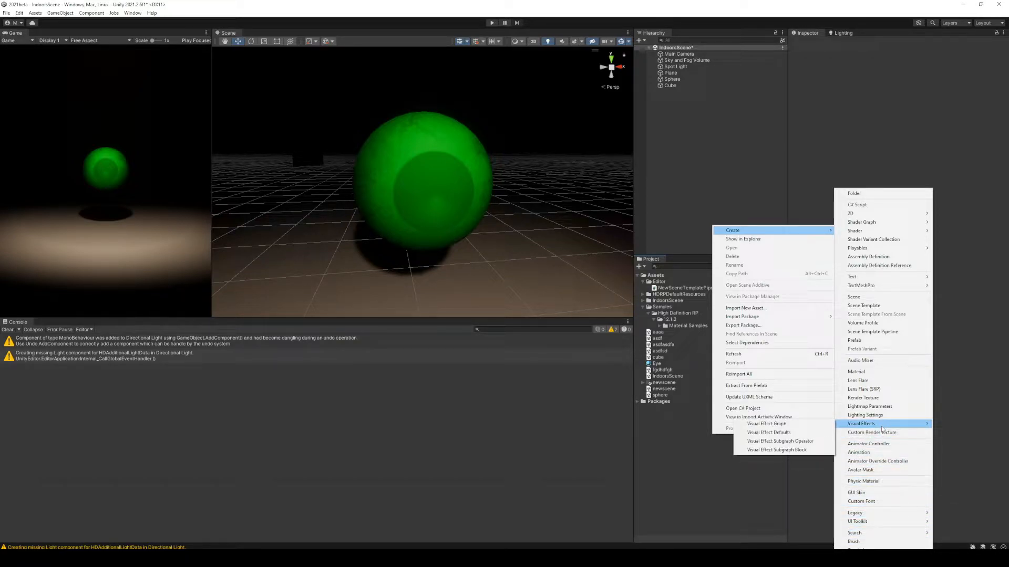
Step: Delete the test cube from the scene, reselect the sphere and save the scene
click(683, 79)
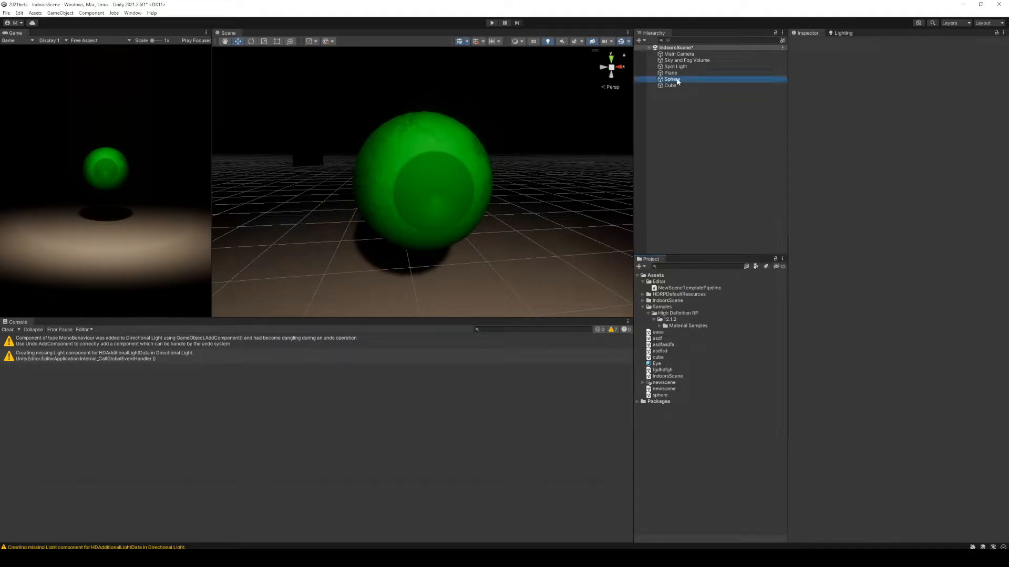
click(680, 85)
key(Delete)
click(680, 79)
key(ctrl+s)
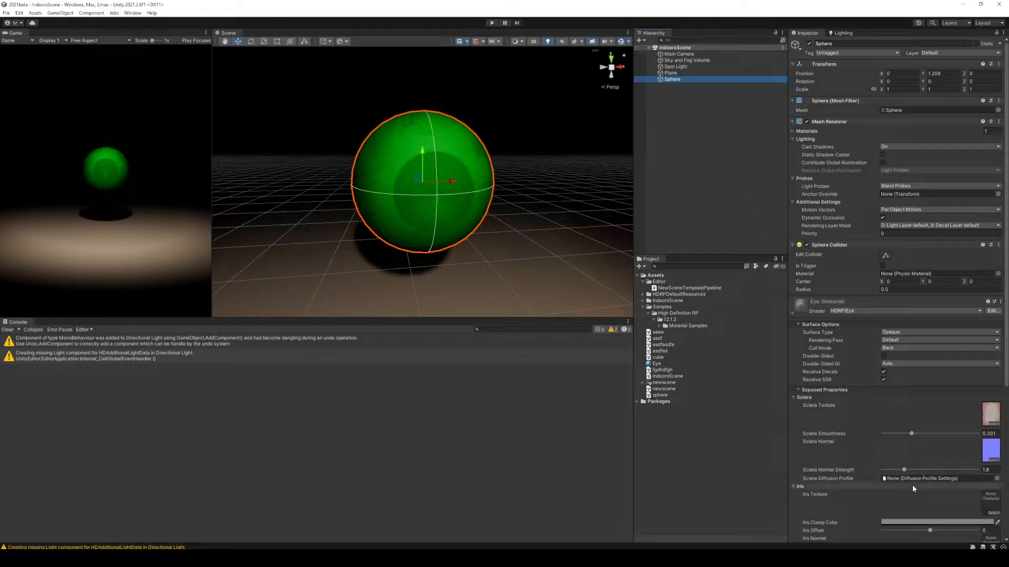
Step: Assign the Iris04_BC texture as the Iris Texture of the sphere's Eye material
scroll(912, 484, down, 3)
click(993, 450)
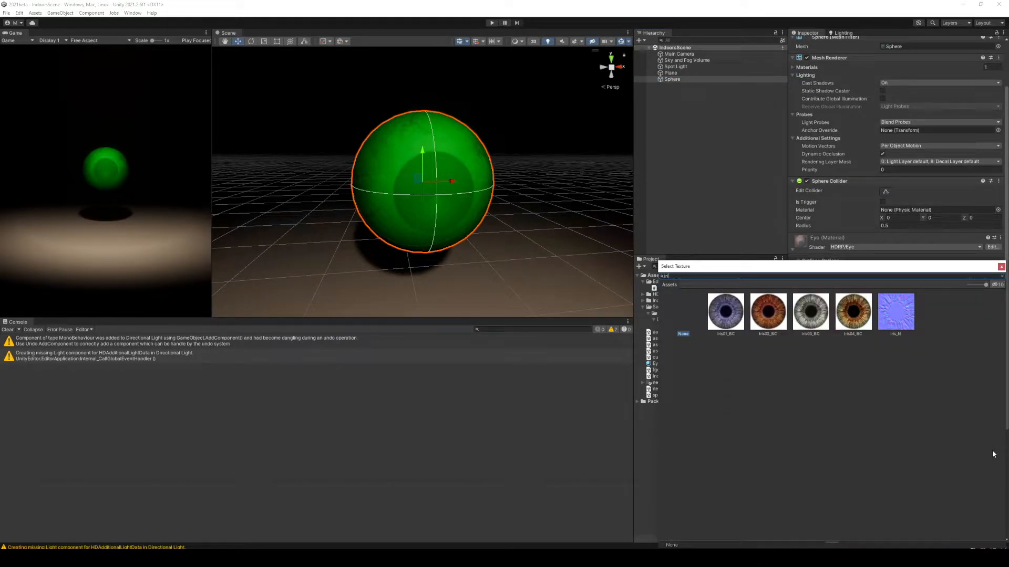
double_click(856, 322)
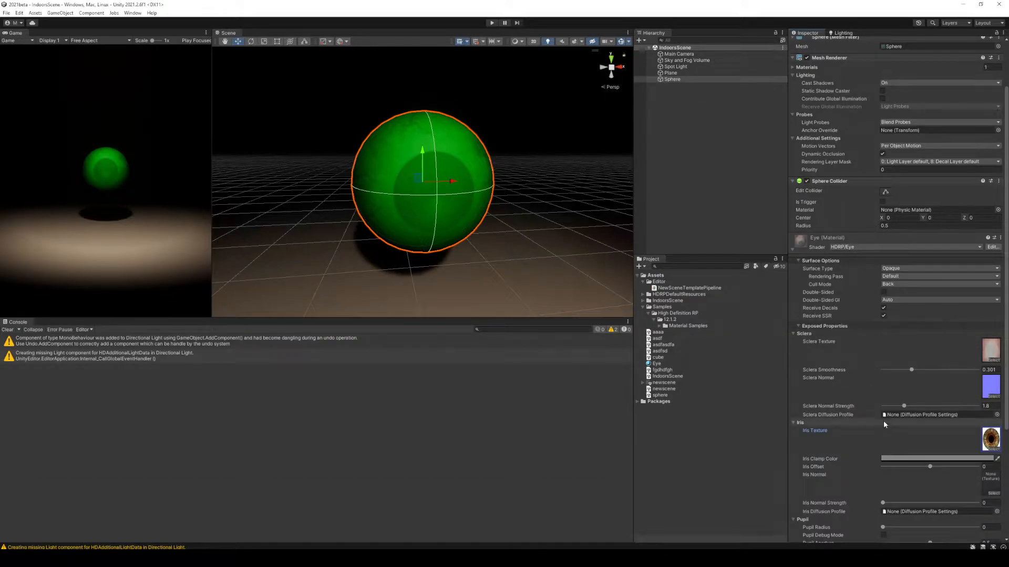
Step: Try white as the Eye material's Iris Clamp Color and return it to grey
scroll(888, 418, down, 2)
click(930, 417)
drag(947, 422, 912, 355)
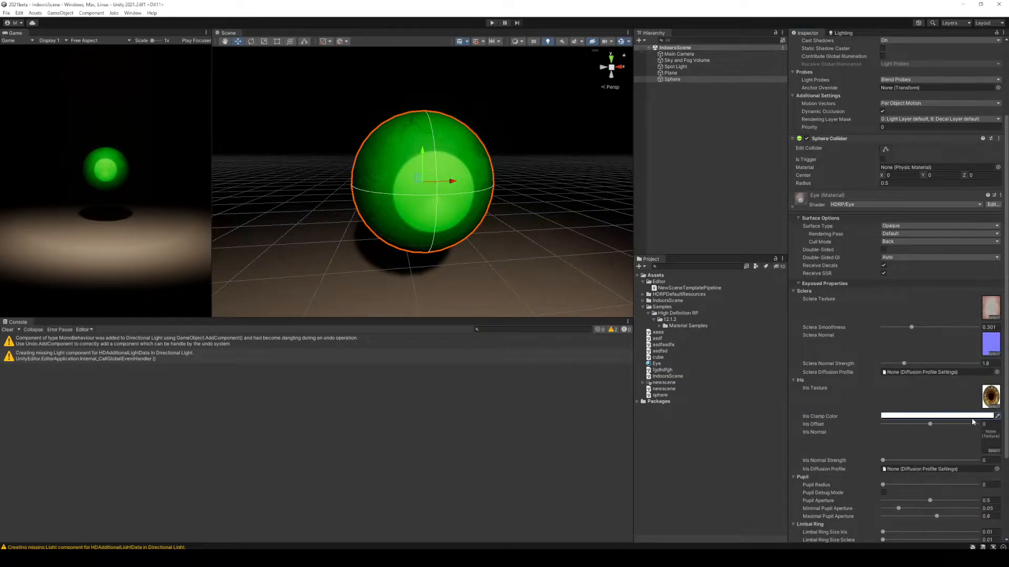
drag(950, 514, 835, 513)
click(1000, 356)
Step: Set the Eye material's Iris Offset to 0.02 and assign the Iris_N texture as its Iris Normal
drag(929, 424, 956, 423)
click(945, 416)
mouse_move(956, 427)
mouse_down()
mouse_move(896, 423)
mouse_move(977, 424)
mouse_up()
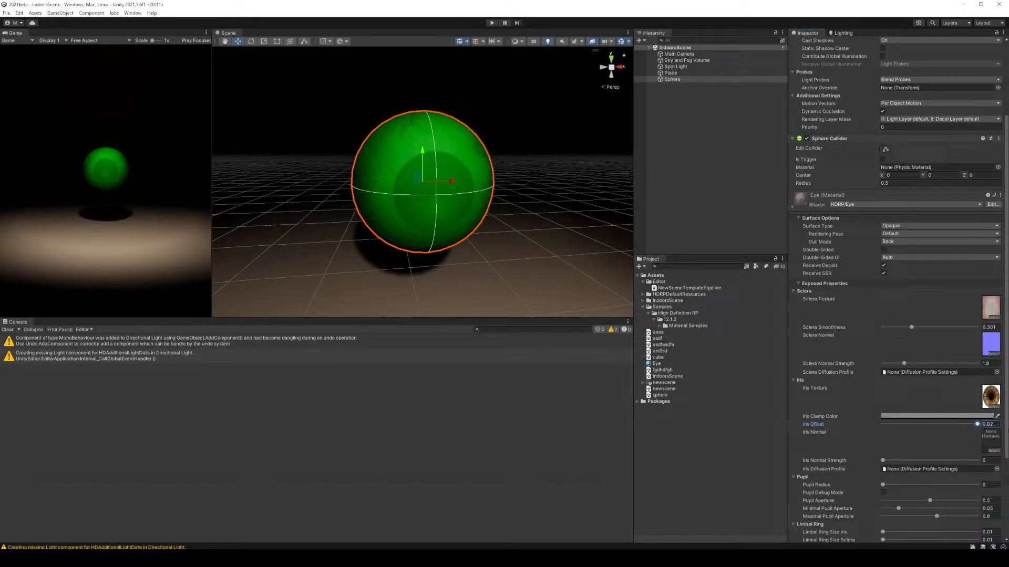
click(992, 451)
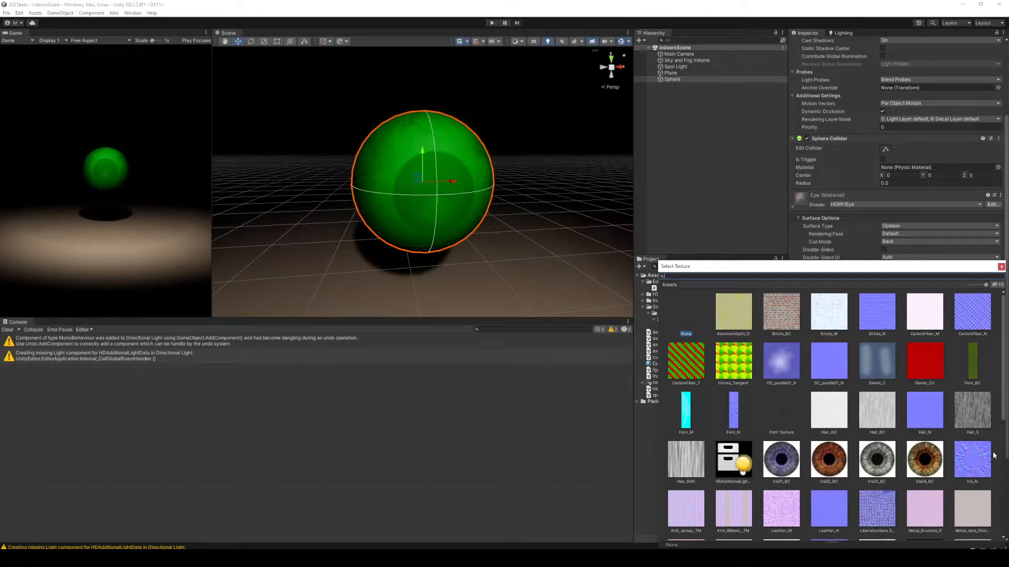
double_click(905, 314)
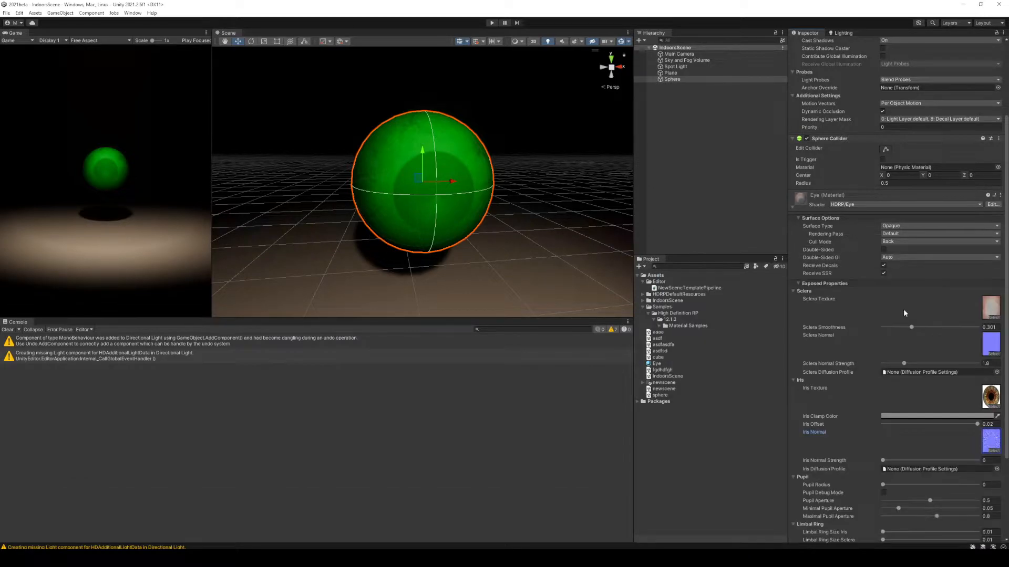
Step: Set the Eye material's Pupil Radius to 0.401 in an enlarged view of the sphere, using Pupil Debug Mode temporarily to preview it
drag(474, 319, 474, 505)
alt+drag(464, 307, 565, 322)
scroll(893, 443, down, 5)
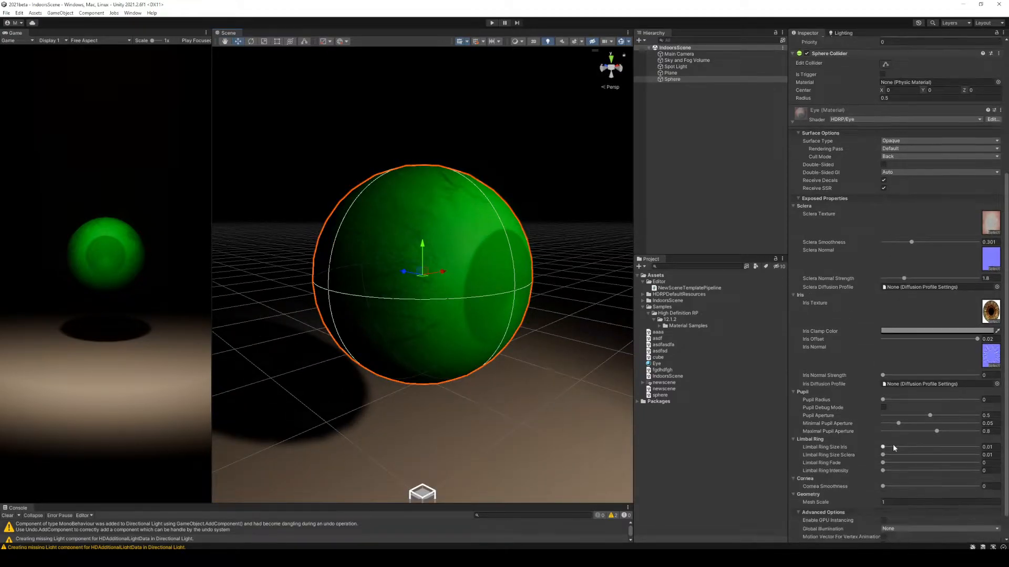
drag(883, 372, 907, 373)
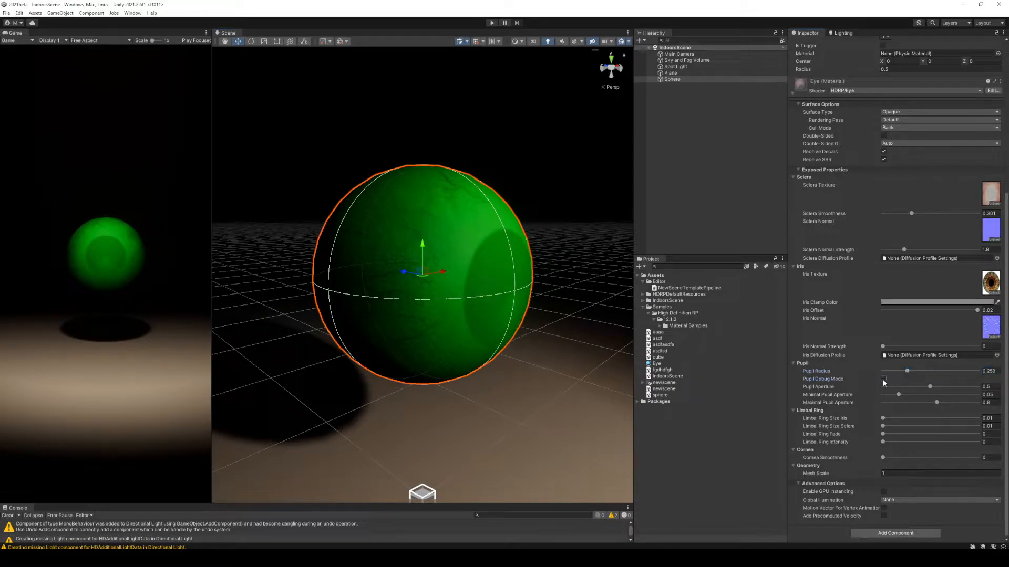
click(883, 378)
mouse_move(907, 371)
mouse_down()
mouse_move(852, 372)
mouse_move(977, 372)
mouse_move(921, 374)
mouse_up()
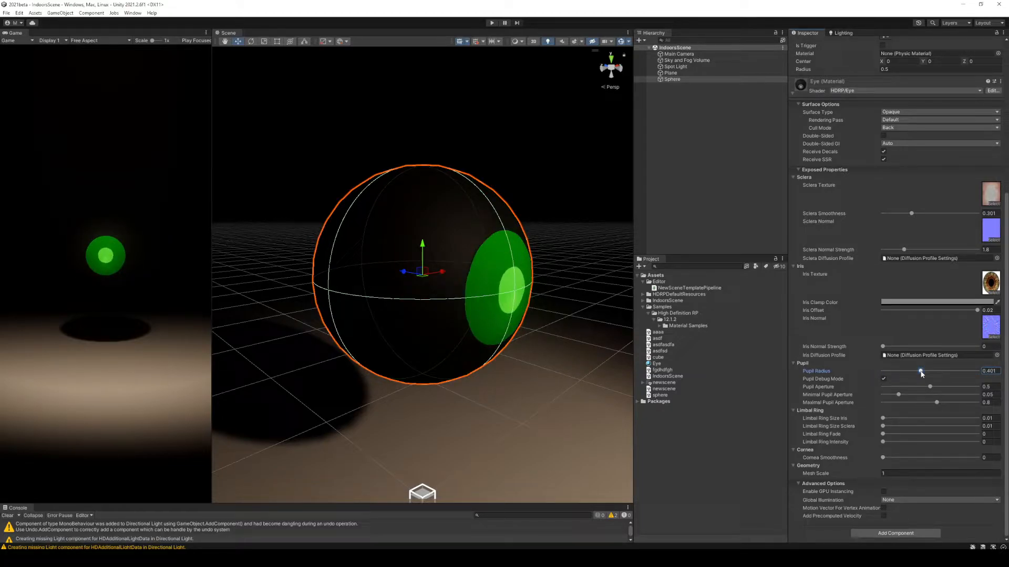
click(884, 378)
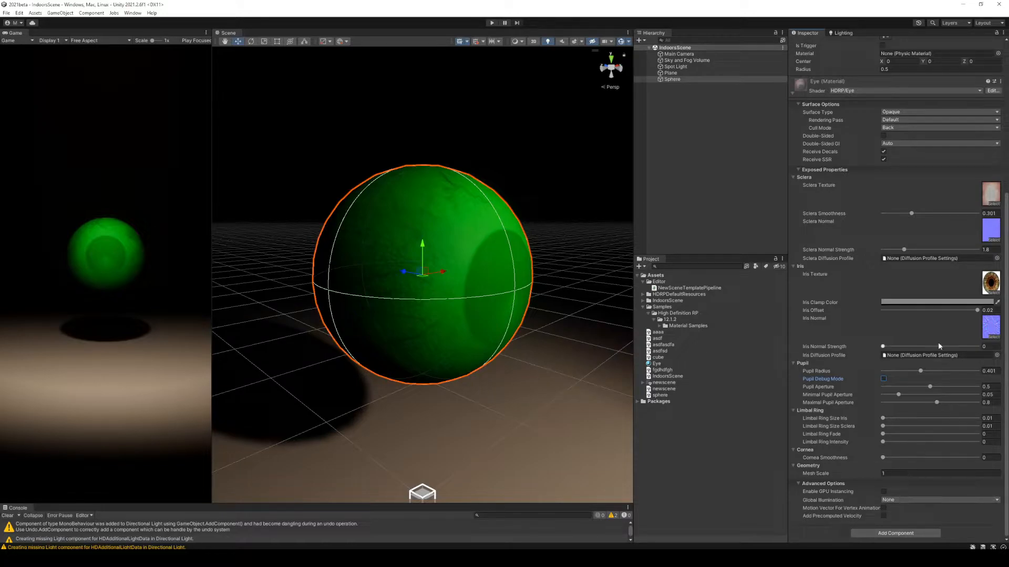
Step: Assign ScleraDiffusionProfile 1m and IrisDiffusionProfile 500mm to the Eye material's sclera and iris, adding the sclera profile's reference to the HDRP Global Settings
click(996, 259)
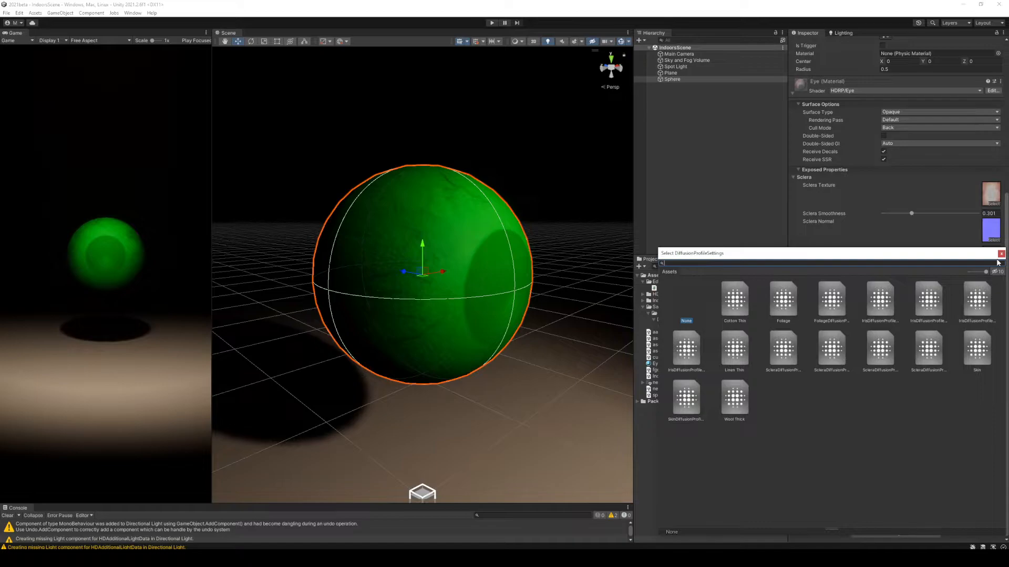
double_click(782, 350)
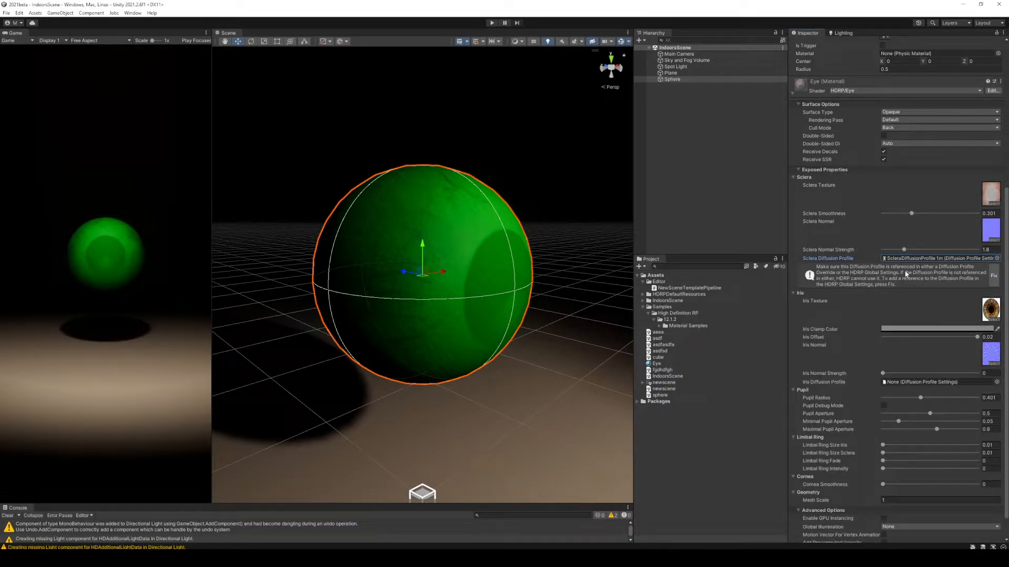
click(993, 280)
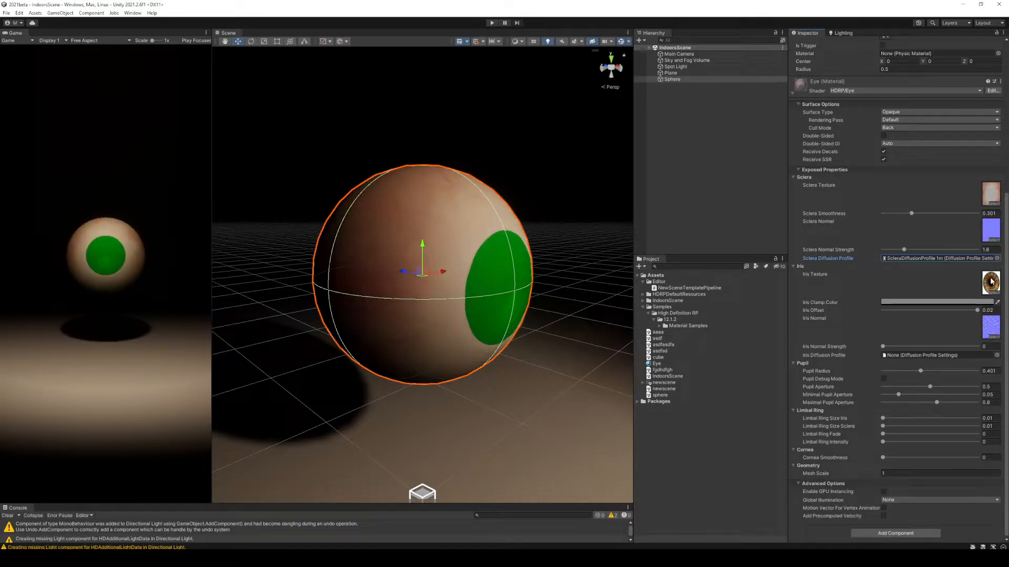
click(997, 356)
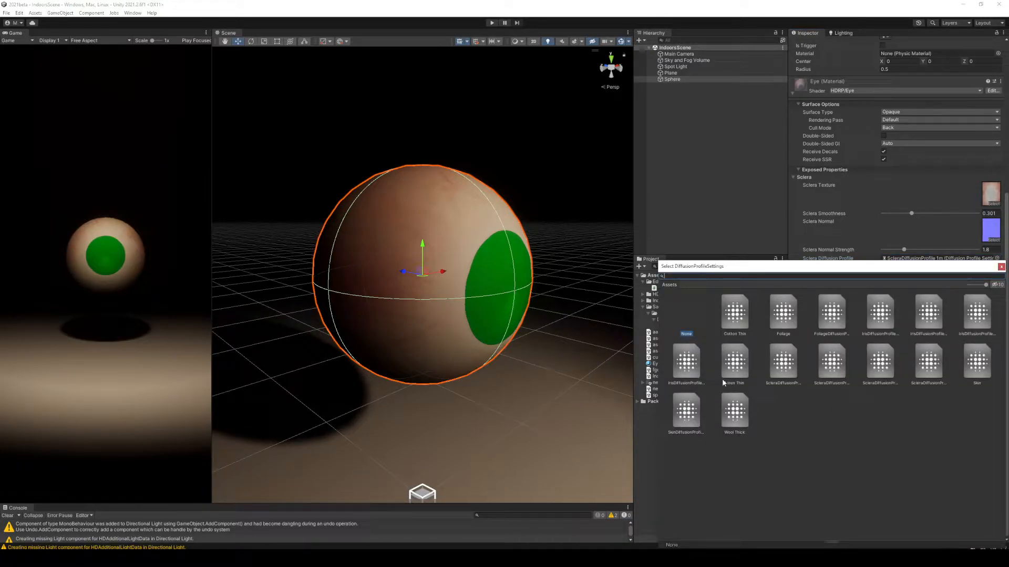
double_click(686, 362)
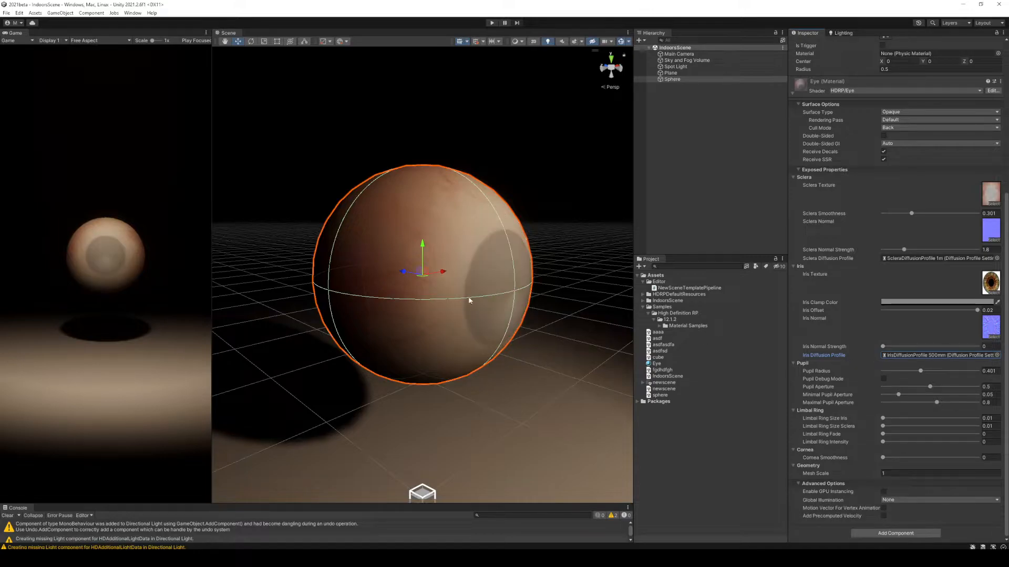
Step: Set the Eye material's Iris Clamp Color to grey 878787
alt+drag(481, 282, 358, 255)
click(928, 302)
drag(925, 381, 890, 364)
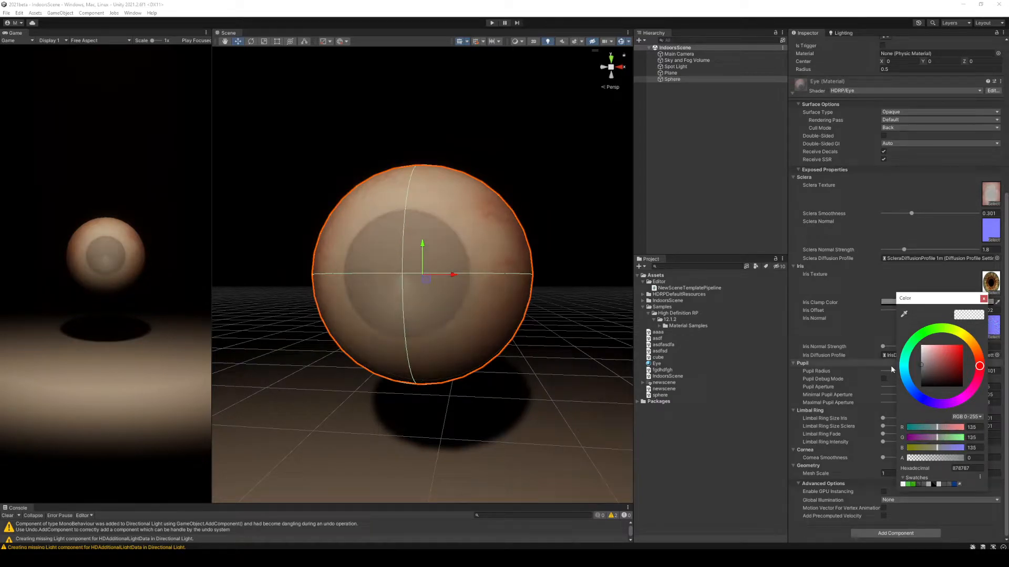
click(983, 299)
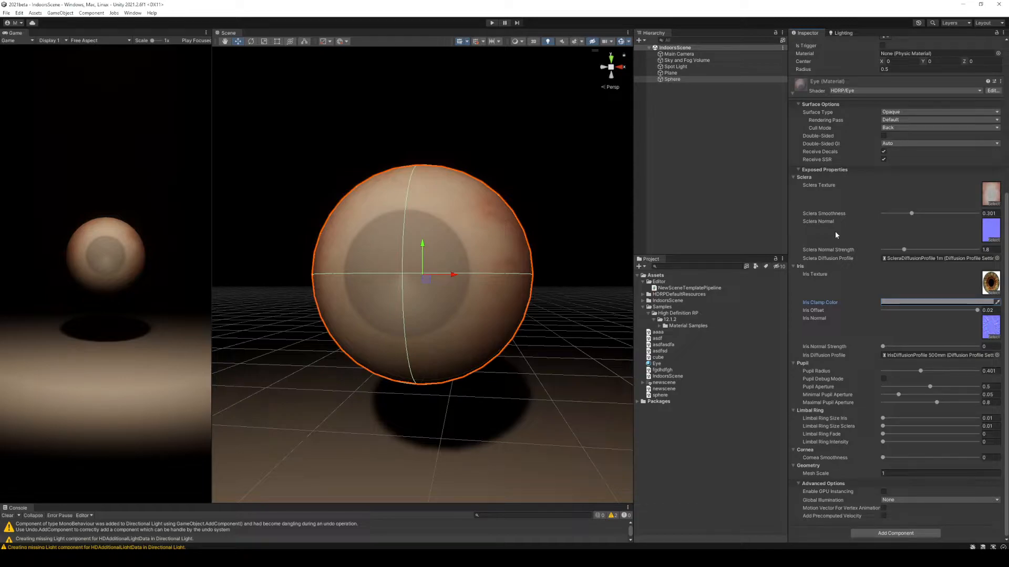
Step: Set the Eye material's Iris Normal Strength to 1.2 and its Iris Offset to -0.02
mouse_move(886, 348)
mouse_down()
mouse_move(978, 345)
mouse_move(899, 348)
mouse_up()
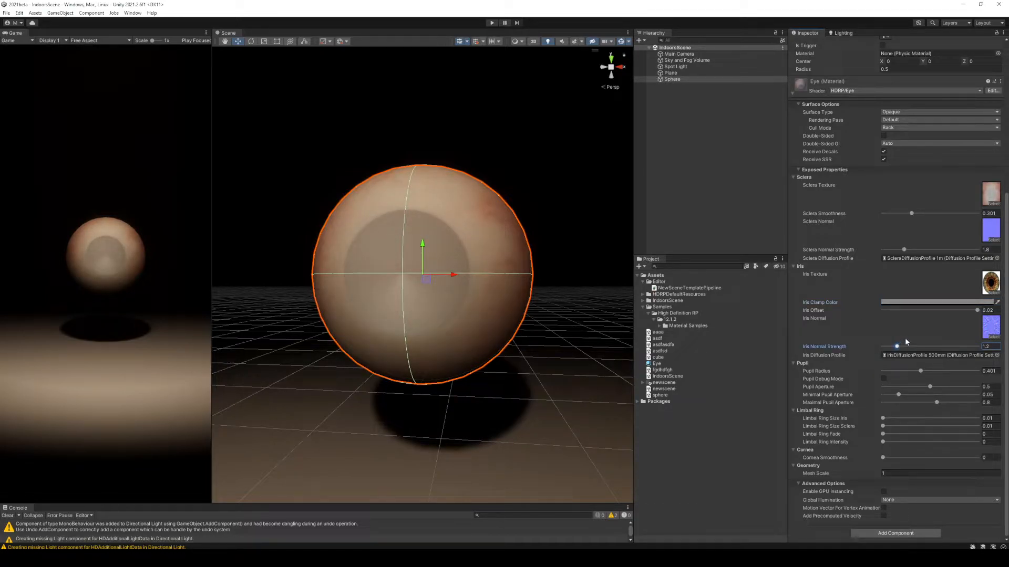
mouse_move(977, 311)
mouse_down()
mouse_move(872, 312)
mouse_move(1002, 312)
mouse_move(860, 314)
mouse_up()
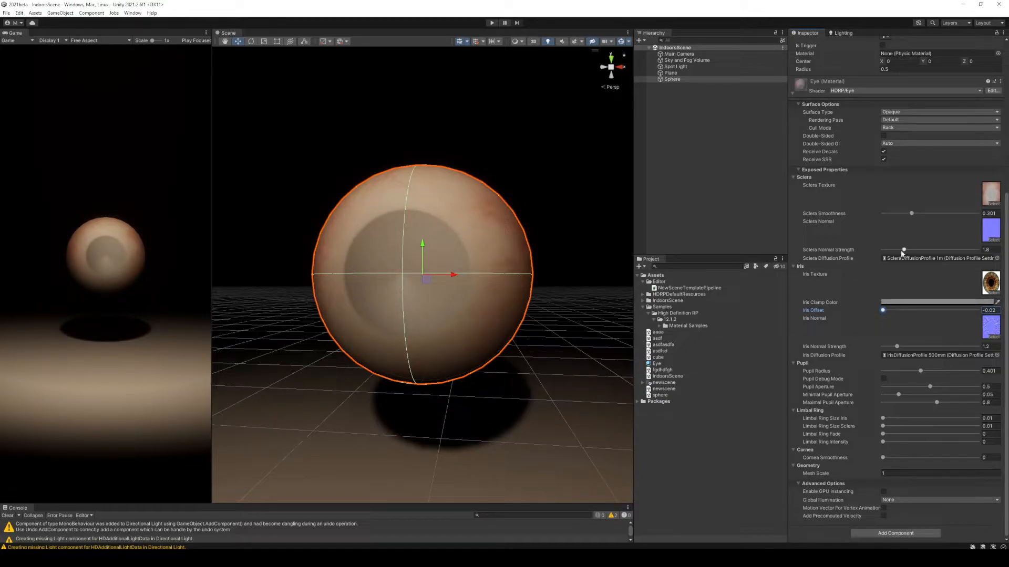
click(911, 214)
scroll(869, 232, up, 3)
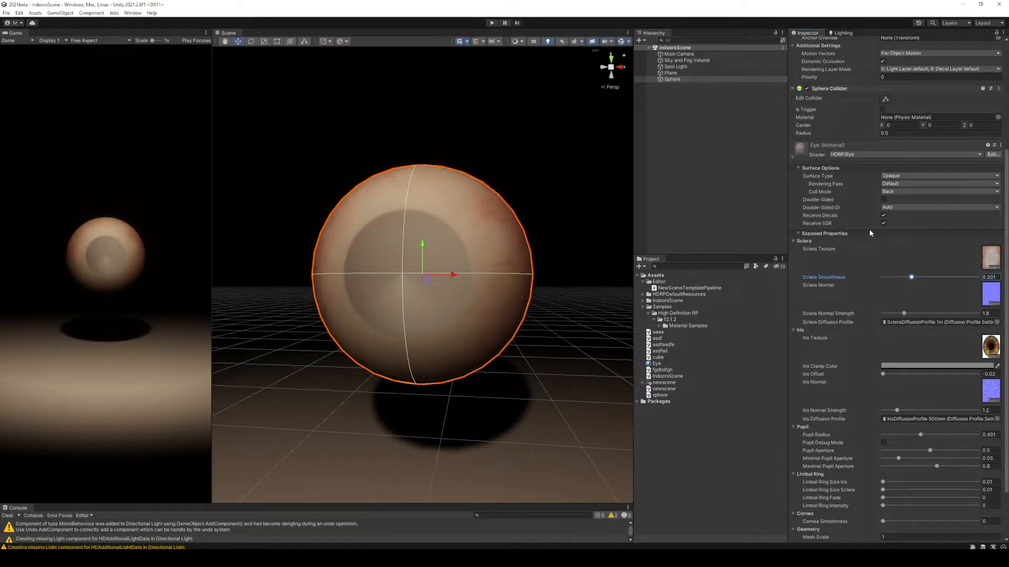
click(915, 179)
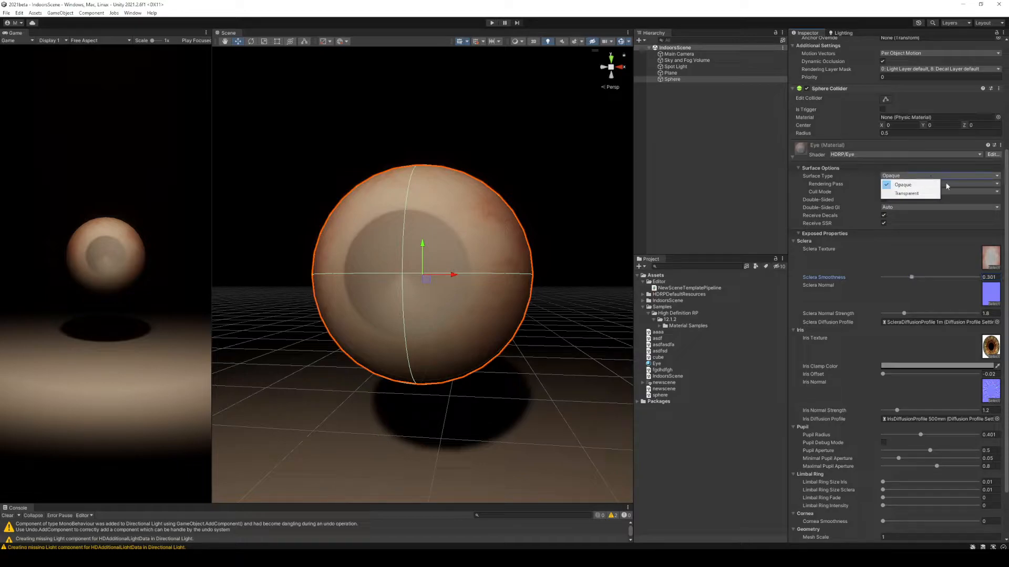
click(946, 230)
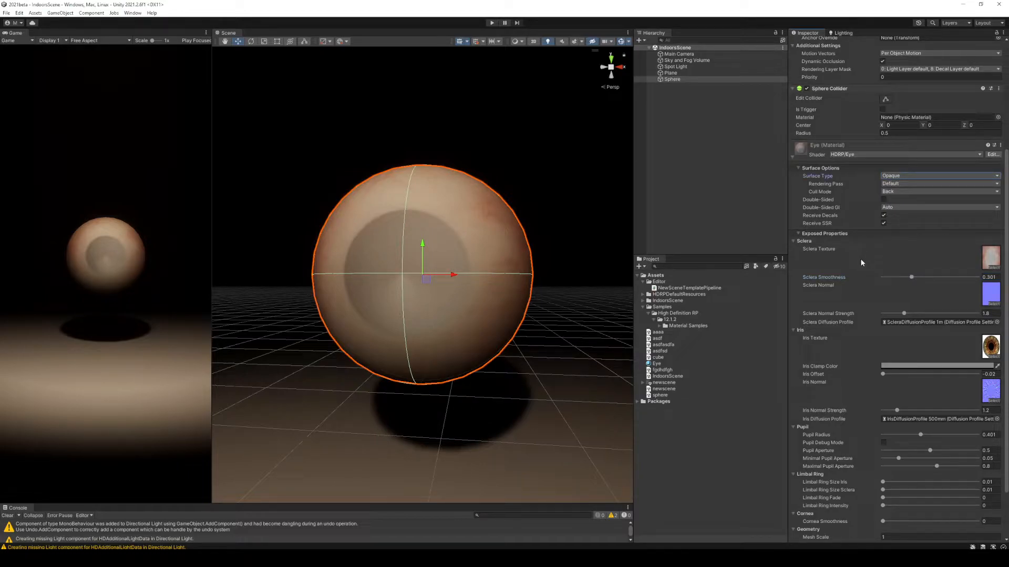
scroll(857, 268, down, 3)
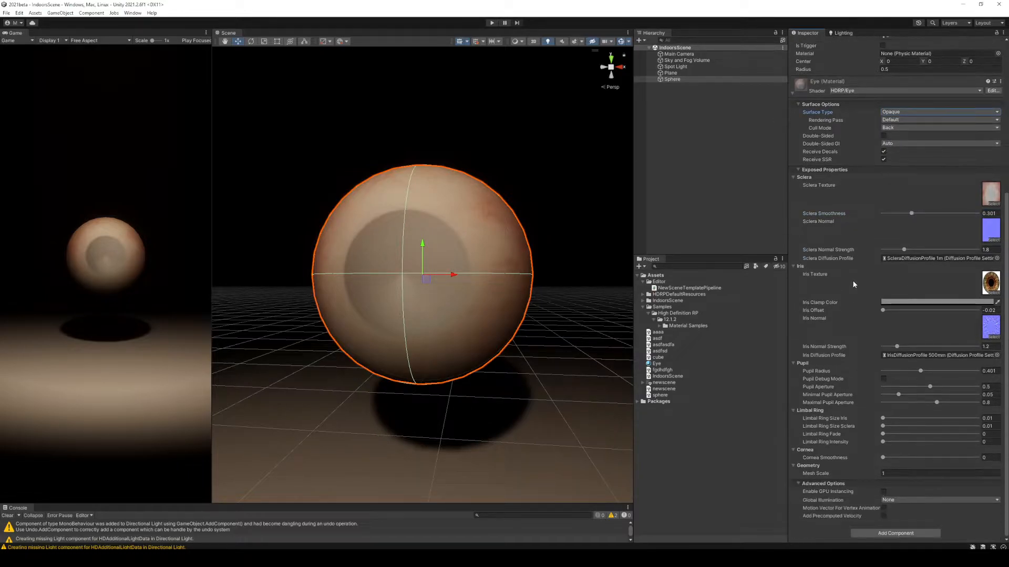
click(883, 379)
click(884, 379)
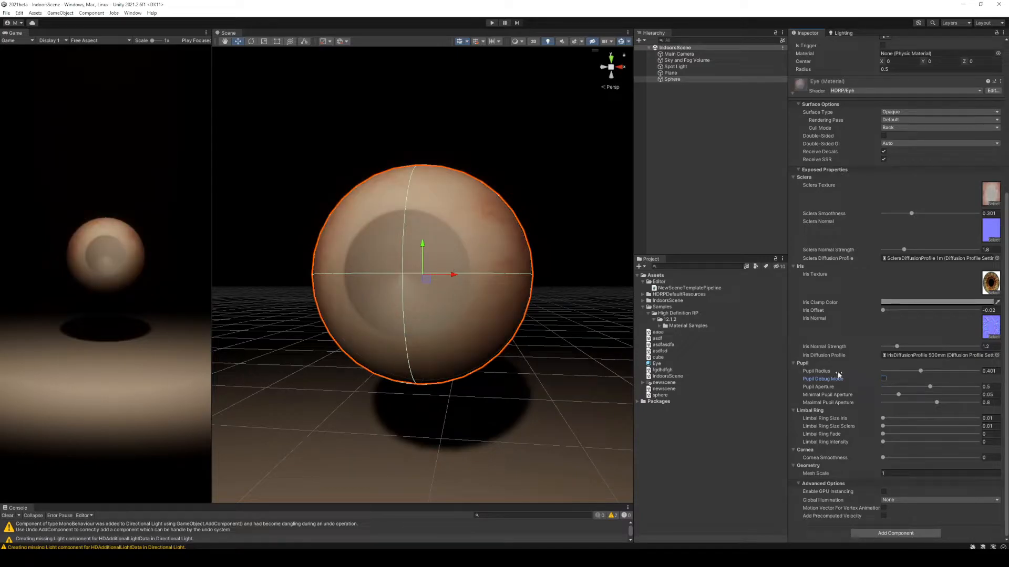
Step: Set Cornea Smoothness to 0.76 and the Limbal Ring to Size Iris 0.036, Size Sclera 0.0346, Fade 0.054 and Intensity 0.25
click(826, 473)
drag(885, 458, 958, 459)
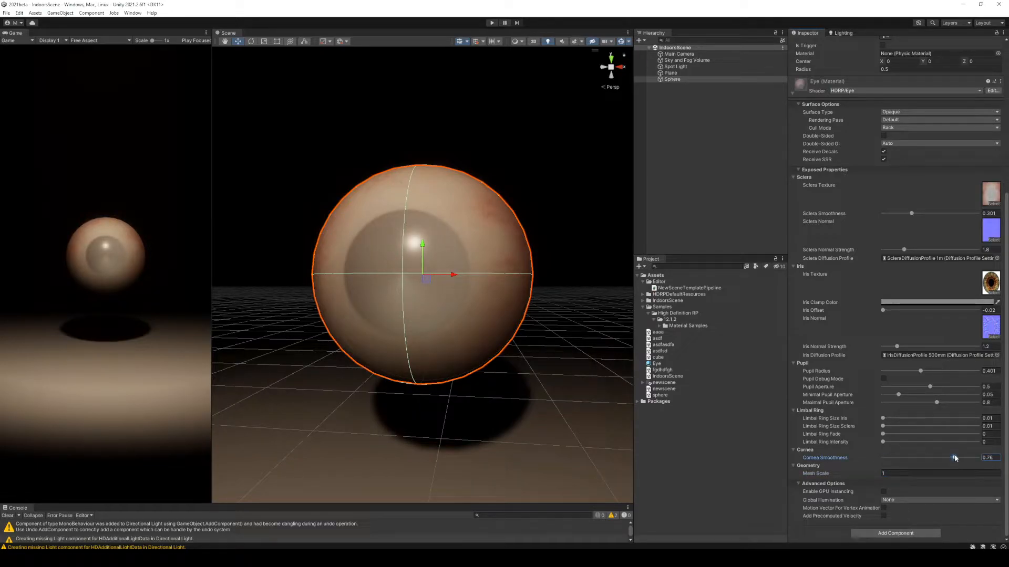
mouse_move(888, 444)
mouse_down()
mouse_move(923, 442)
mouse_move(851, 442)
mouse_move(940, 433)
mouse_move(883, 431)
mouse_move(984, 429)
mouse_move(864, 421)
mouse_move(936, 402)
mouse_move(836, 394)
mouse_up()
key(ctrl+z)
Step: Try a Pupil Aperture of 0.67 on the Eye material, undo it and inspect the sphere from several angles
mouse_move(931, 387)
mouse_down()
mouse_move(844, 386)
mouse_move(971, 388)
mouse_move(925, 388)
mouse_move(947, 390)
mouse_up()
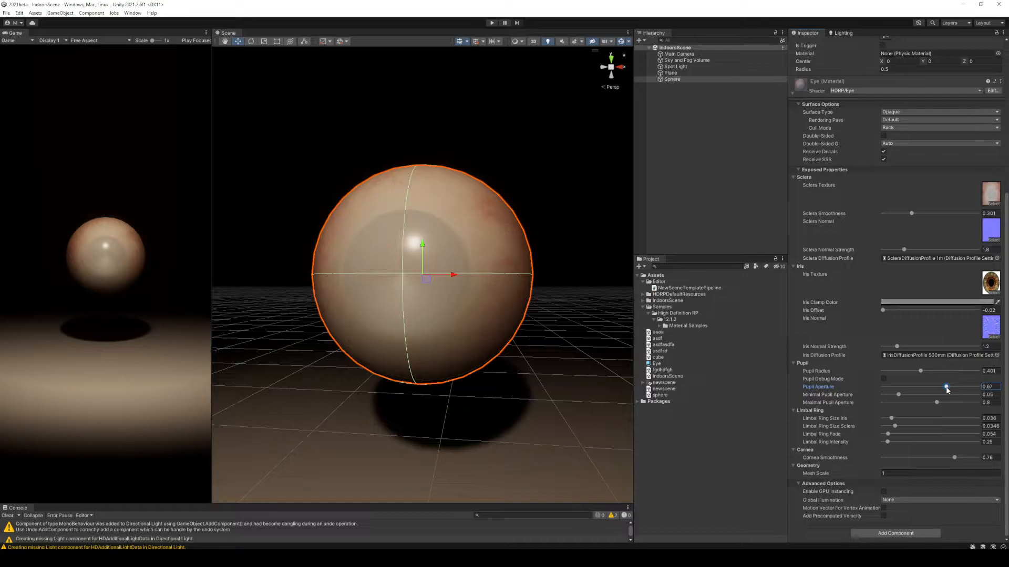
key(ctrl+z)
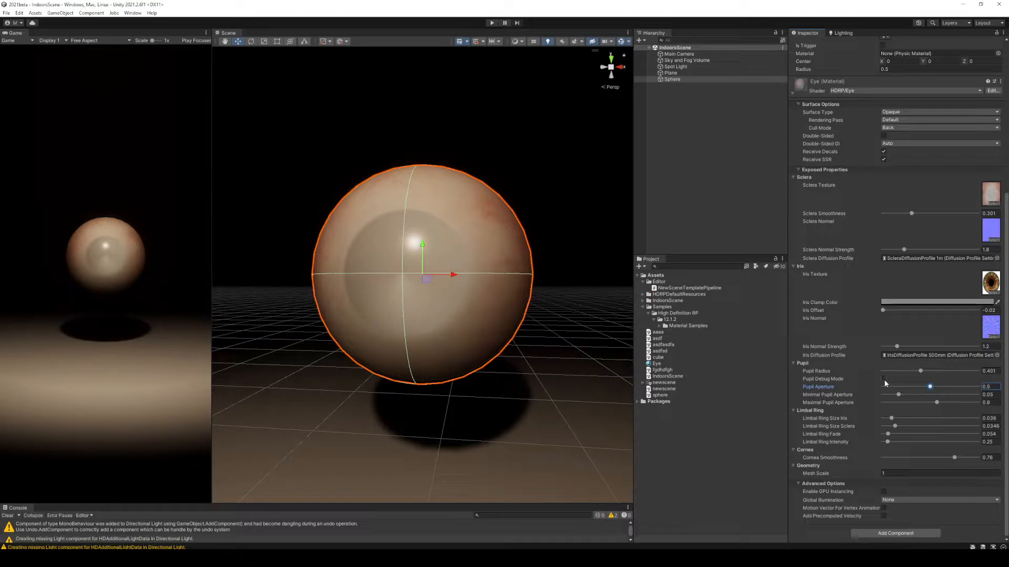
alt+drag(525, 342, 576, 338)
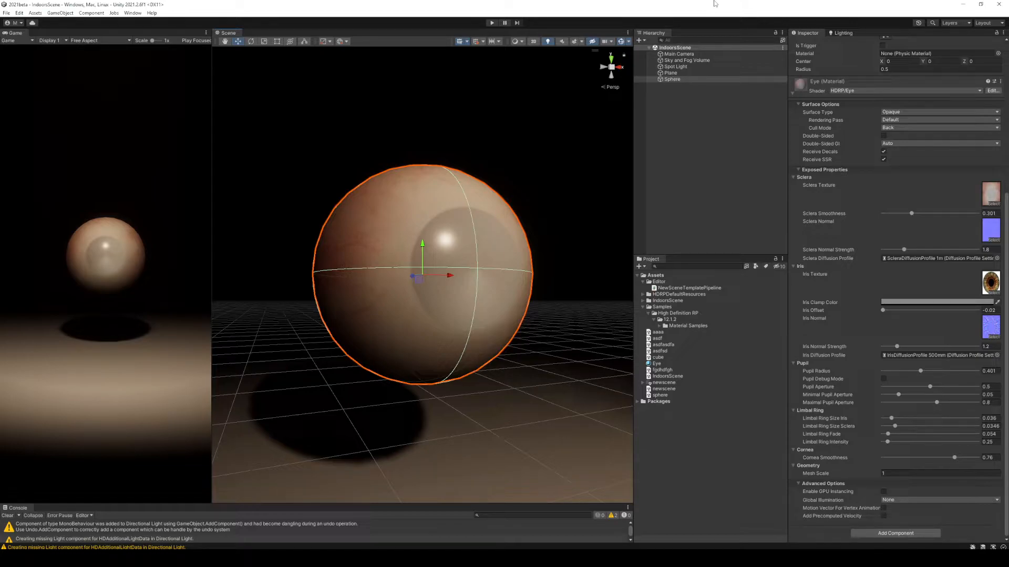
alt+drag(475, 193, 483, 237)
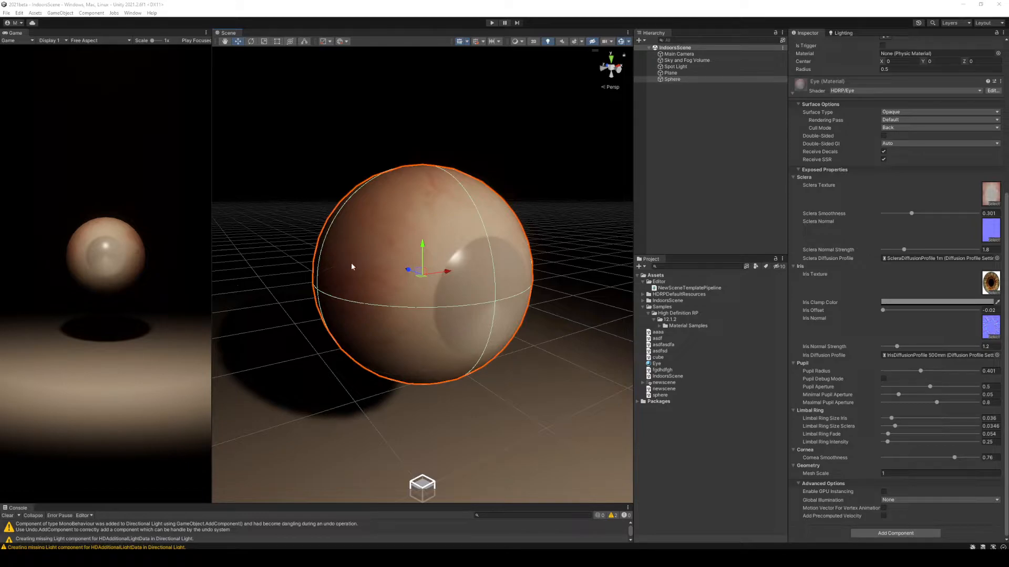
alt+drag(380, 257, 447, 239)
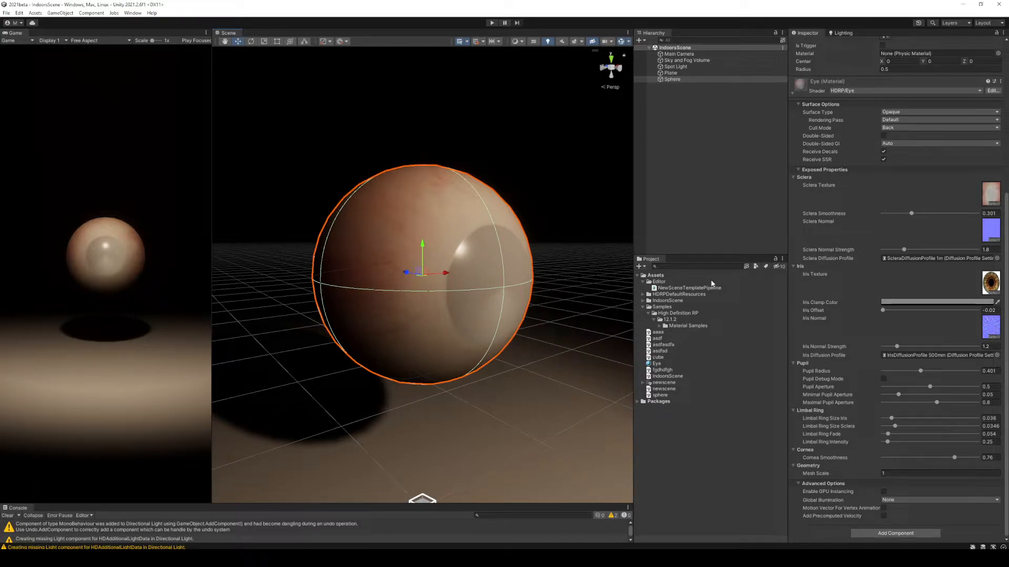
Step: Search the project assets for "eye", list the results compactly and open the sample Eye scene
click(699, 266)
text(eye)
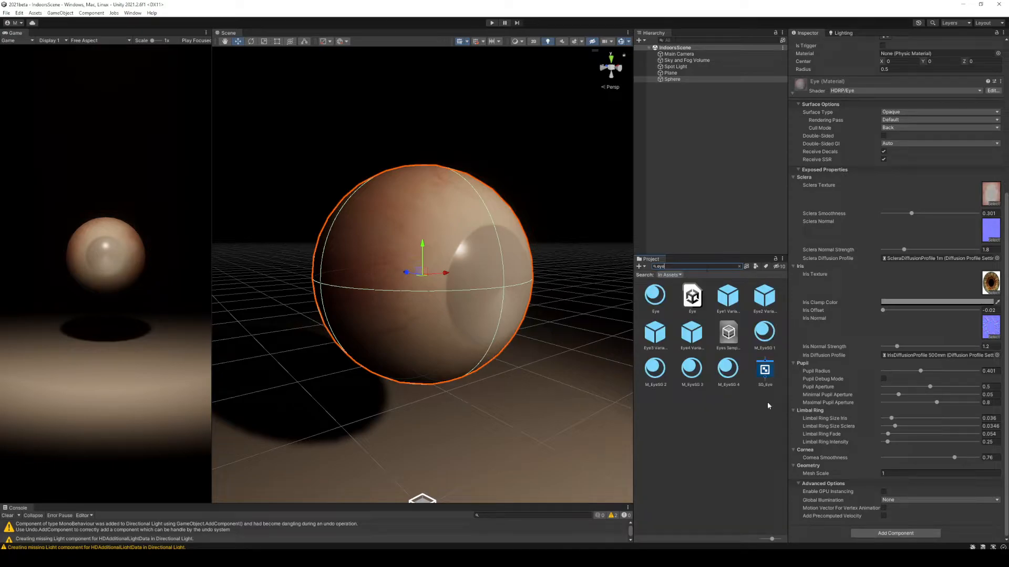
drag(769, 539, 701, 526)
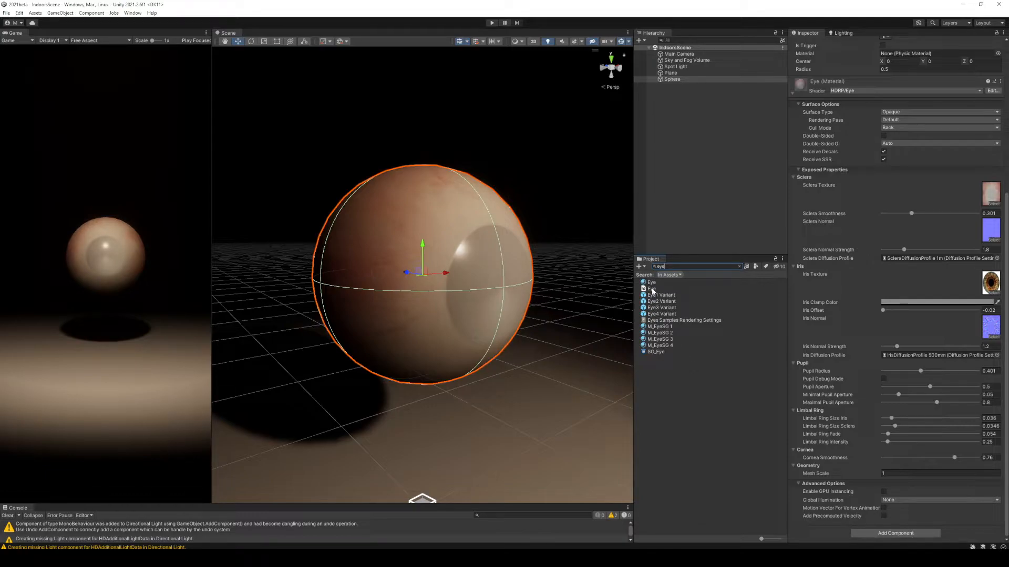
drag(651, 290, 705, 216)
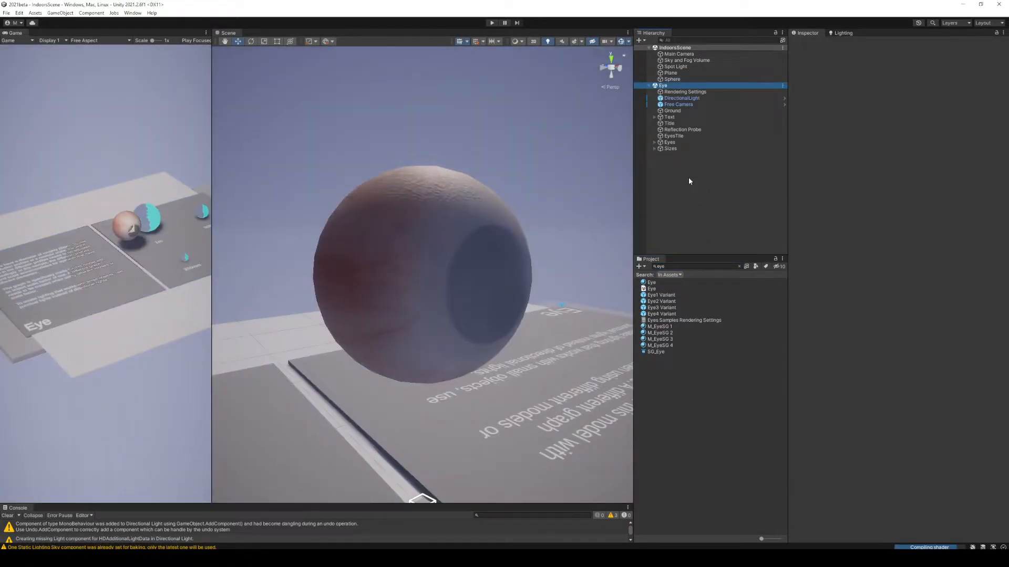
double_click(643, 289)
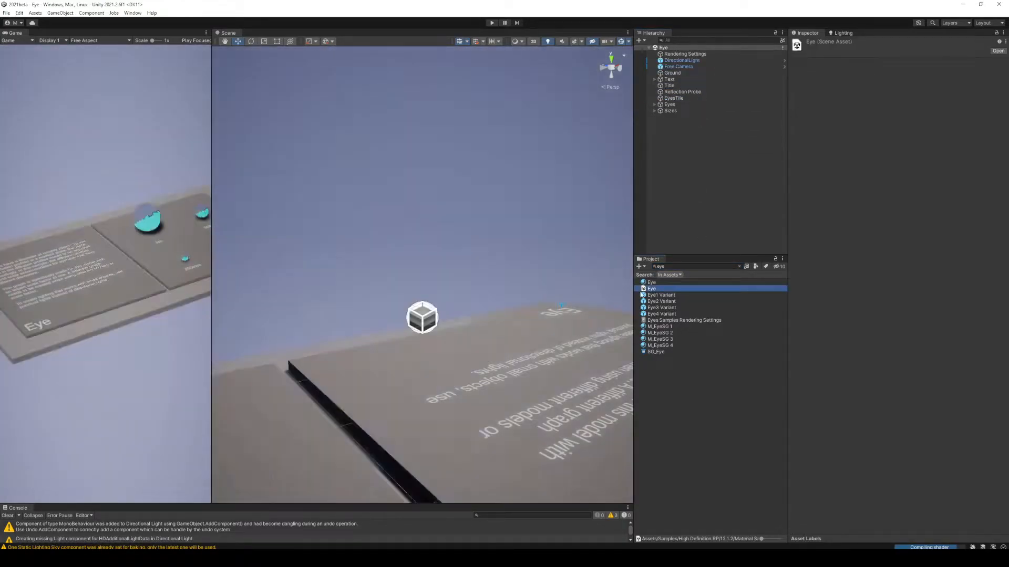
Step: Find the 1m model among the sample scene's Eyes and view it from the front
click(671, 120)
click(674, 105)
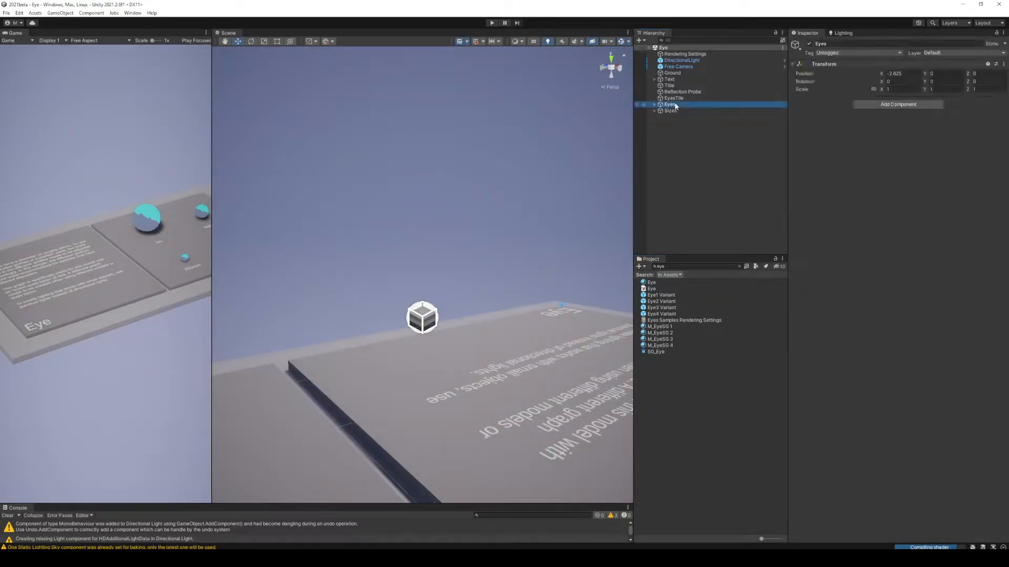
double_click(675, 106)
alt+drag(574, 192, 447, 199)
click(498, 283)
key(f)
alt+drag(501, 285, 547, 242)
key(ctrl+z)
alt+drag(409, 256, 765, 227)
click(655, 201)
middle_drag(440, 312, 438, 275)
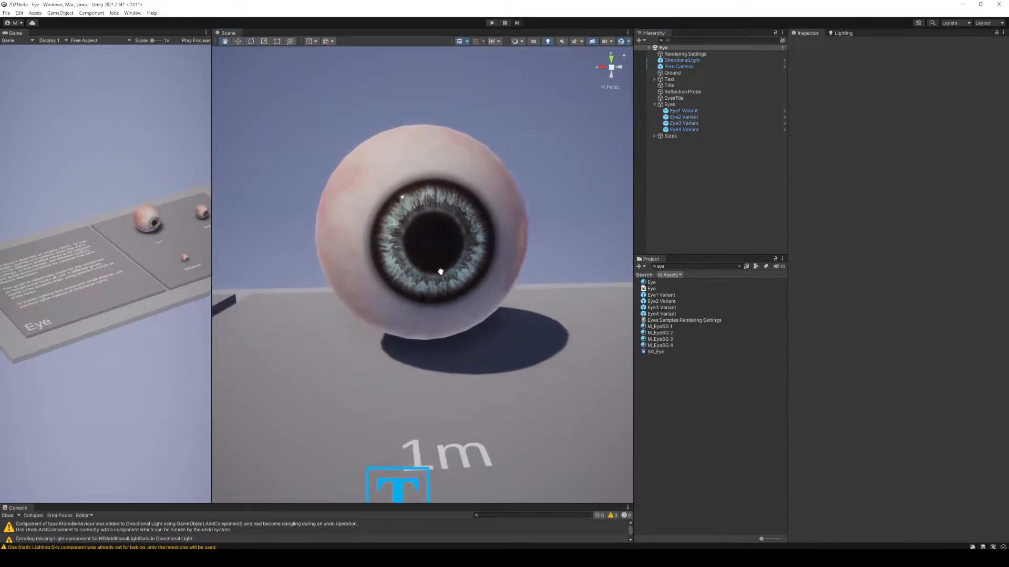
Step: Examine the iris, pupil and sclera of the 1m sample eye close up in a maximized Scene view
scroll(438, 275, up, 10)
alt+drag(450, 230, 433, 219)
key(shift+space)
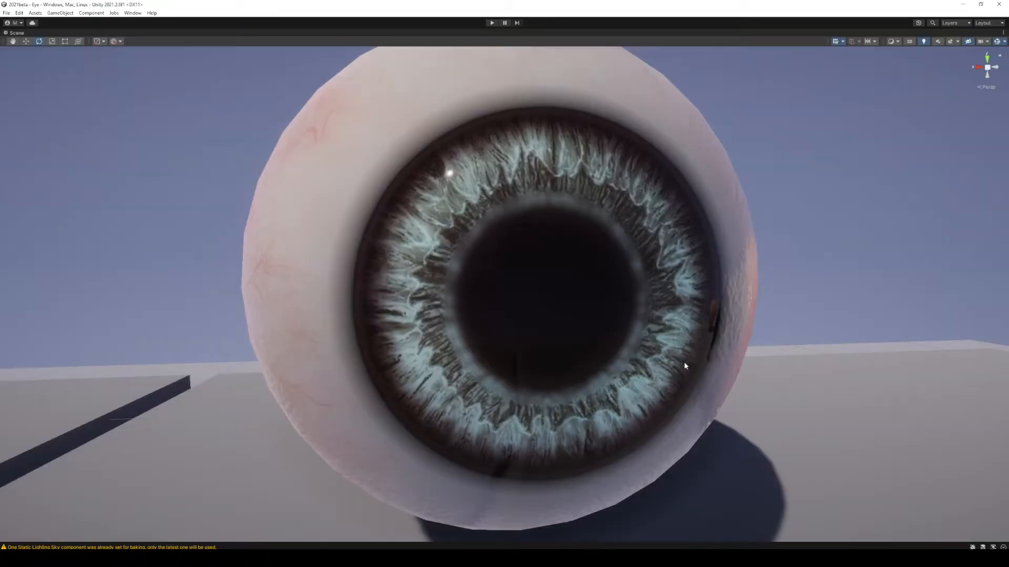
alt+drag(925, 350, 914, 346)
middle_drag(865, 313, 865, 332)
scroll(866, 332, down, 1)
mouse_move(865, 333)
alt+mouse_down()
mouse_move(821, 336)
mouse_move(895, 337)
mouse_move(858, 322)
mouse_move(858, 363)
mouse_move(857, 322)
mouse_move(876, 329)
alt+mouse_up()
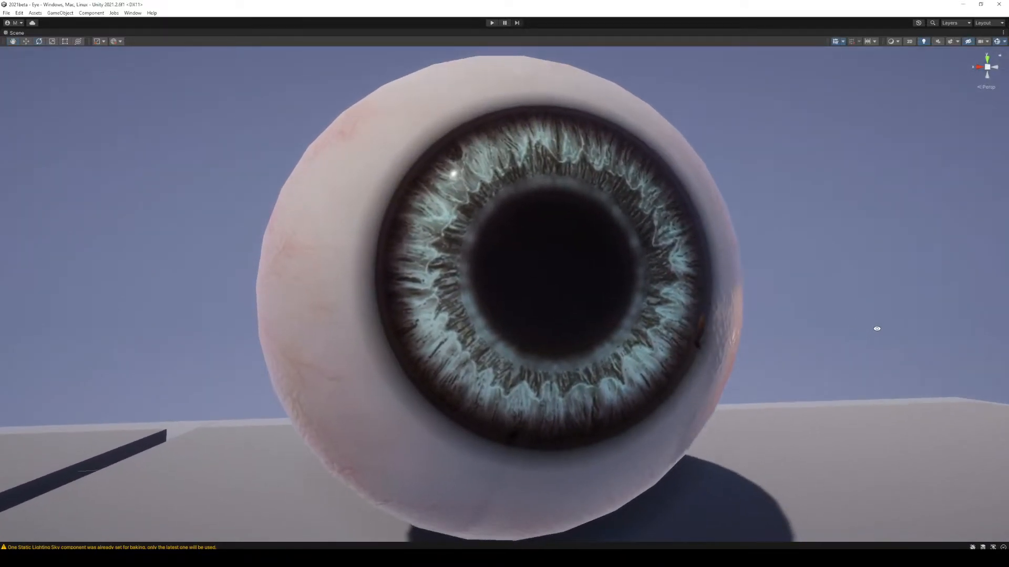
key(shift+space)
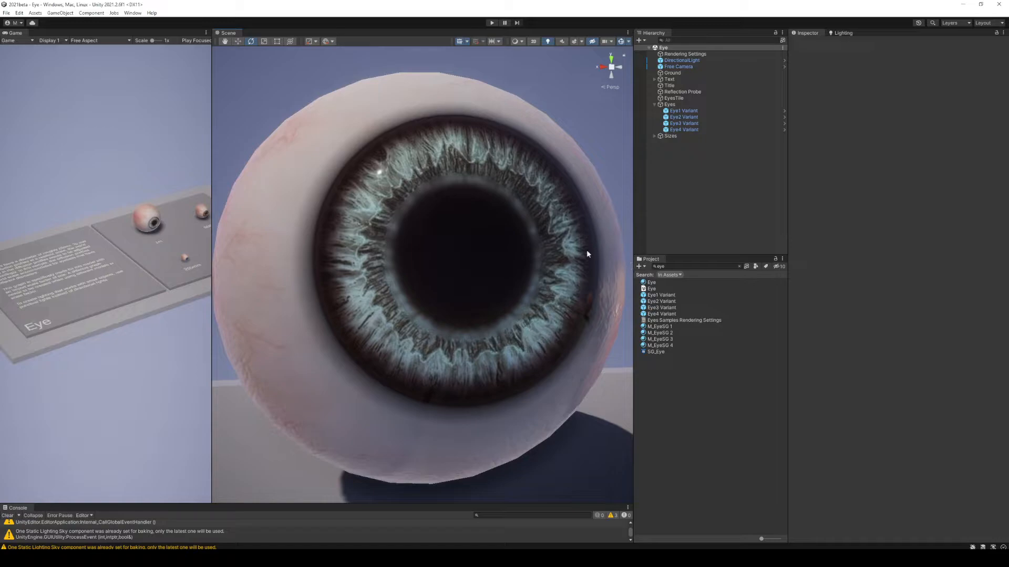
Step: Review the M_Eye SG 3 material settings of Eye3 Variant and its SG_Eye shader graph, then return to the scene
click(470, 254)
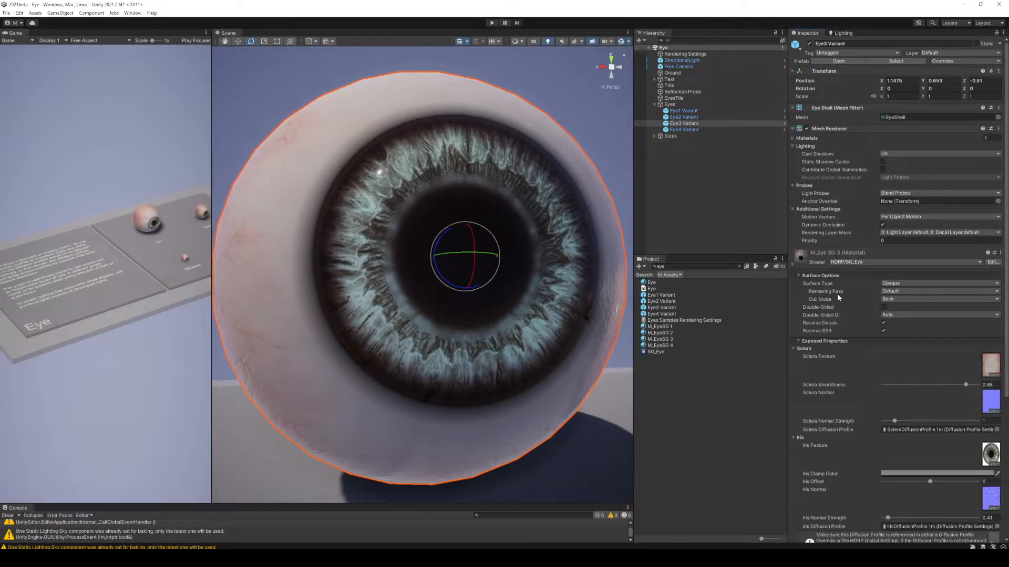
scroll(833, 293, down, 3)
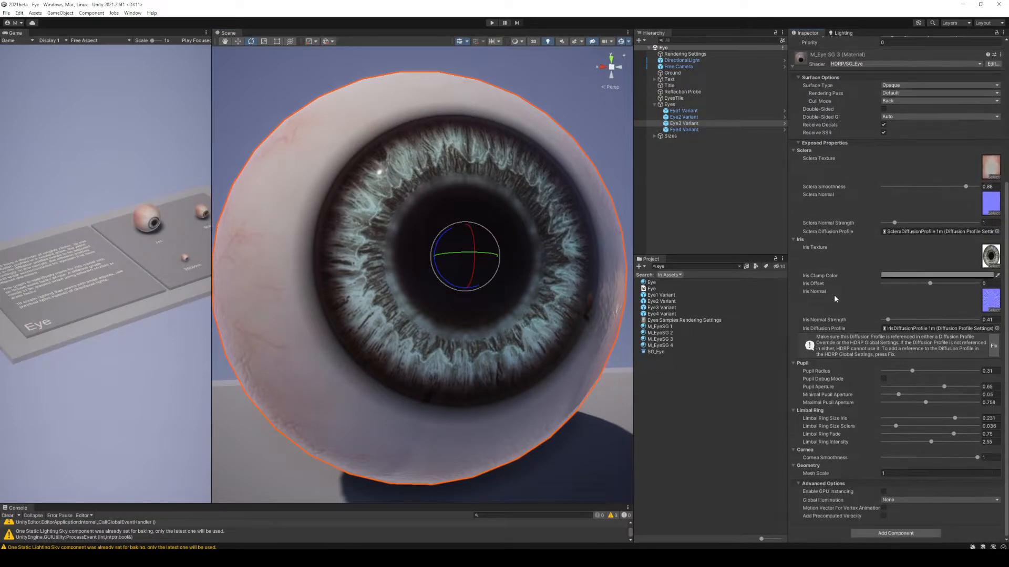
right_click(854, 213)
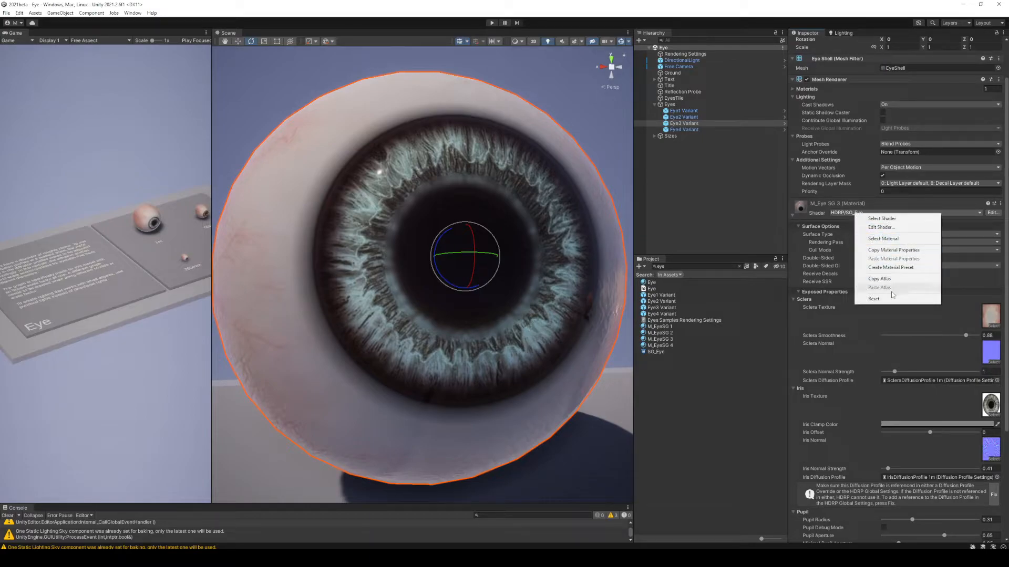
click(894, 231)
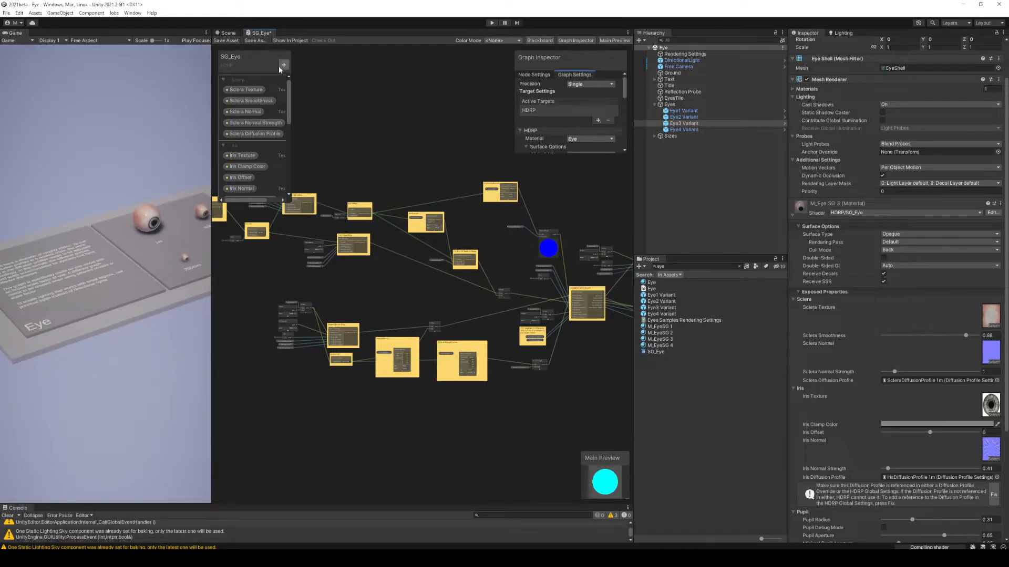
click(227, 33)
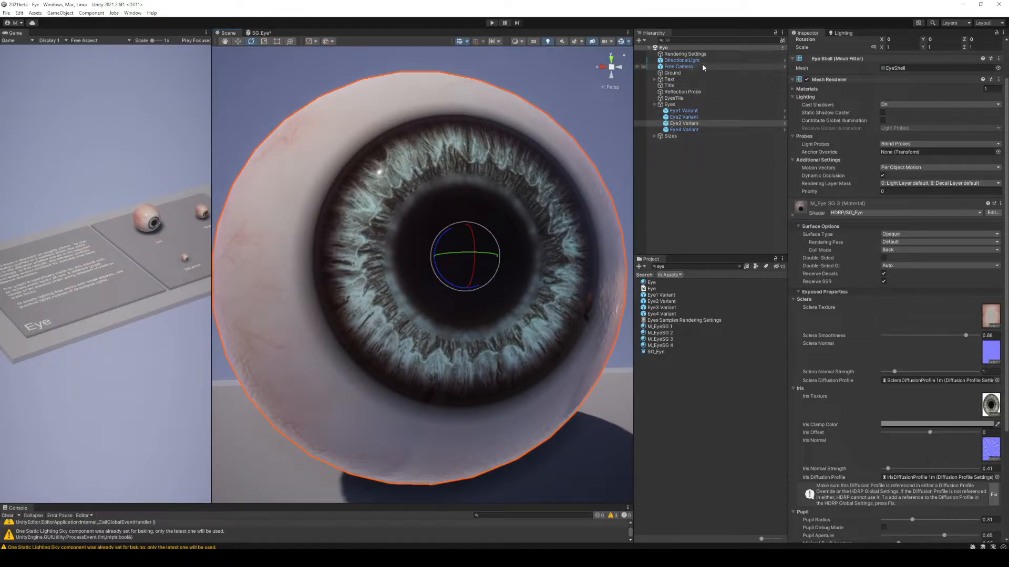
Step: Align the Free Camera with the current close-up Scene view of the 1m eye
click(699, 66)
click(59, 12)
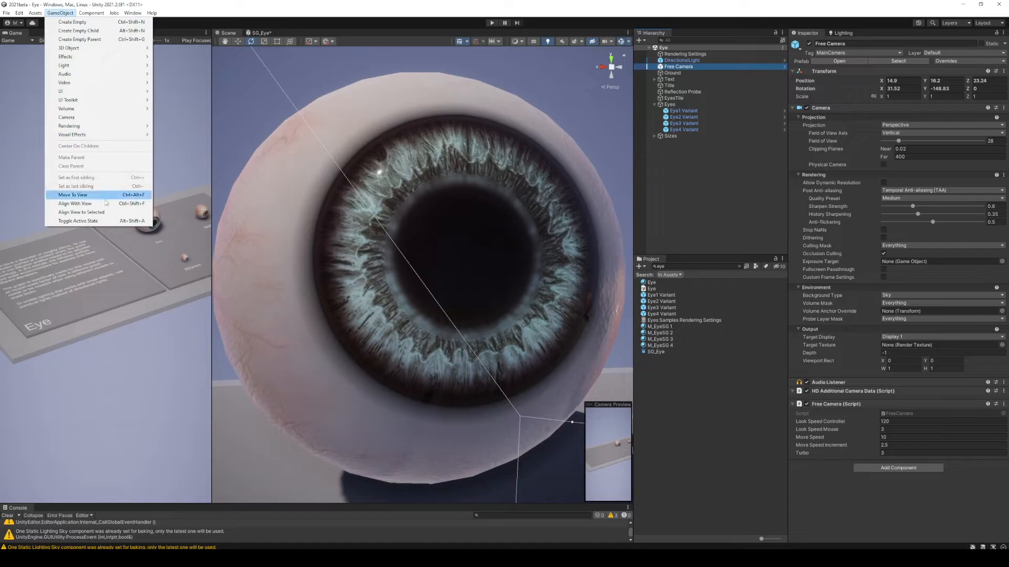
click(73, 196)
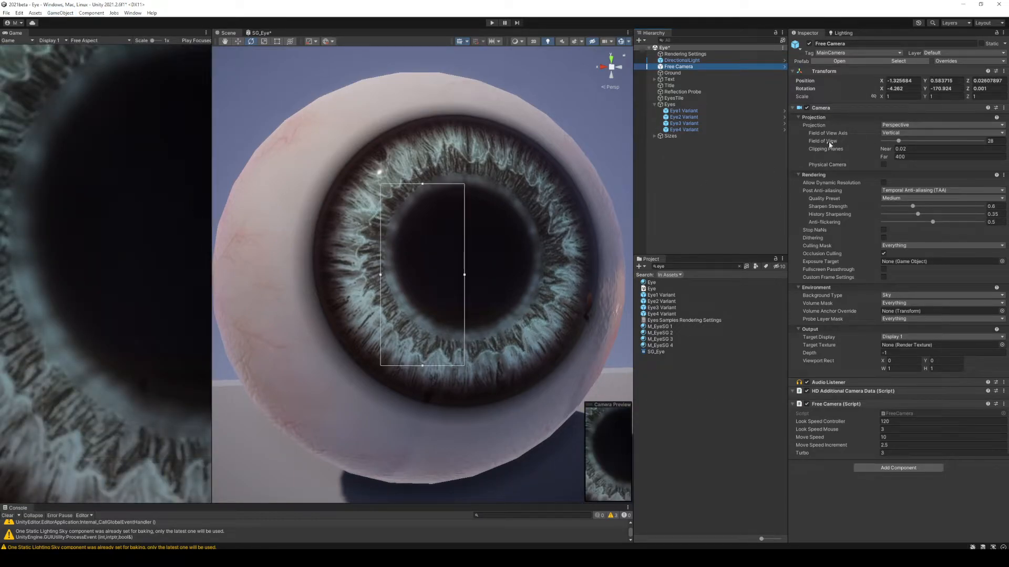
Step: Reduce the size of the 3D icons in the Scene view around the Free Camera
scroll(447, 220, down, 3)
alt+drag(441, 229, 546, 275)
middle_drag(547, 275, 436, 259)
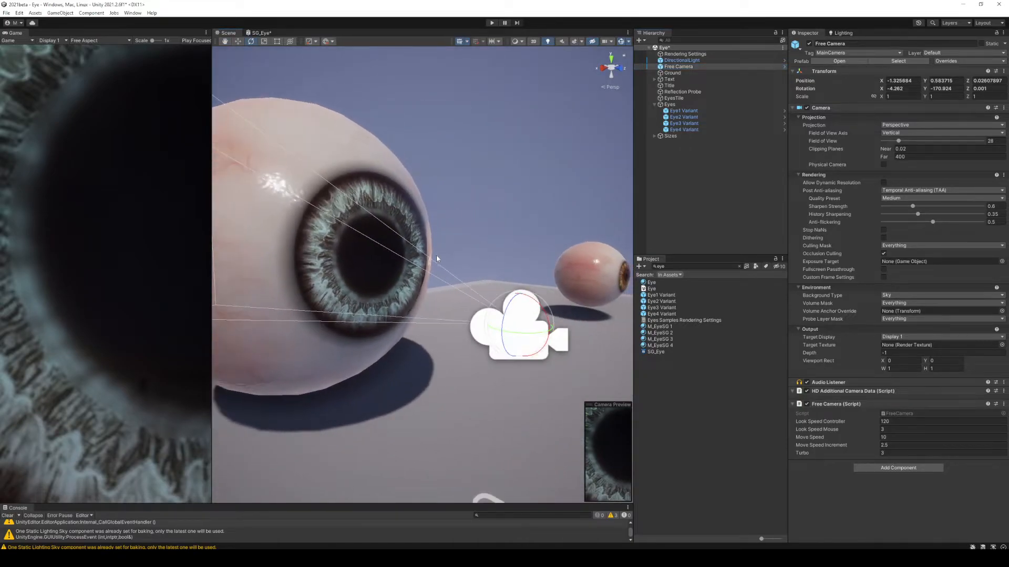
click(629, 42)
drag(696, 54, 690, 54)
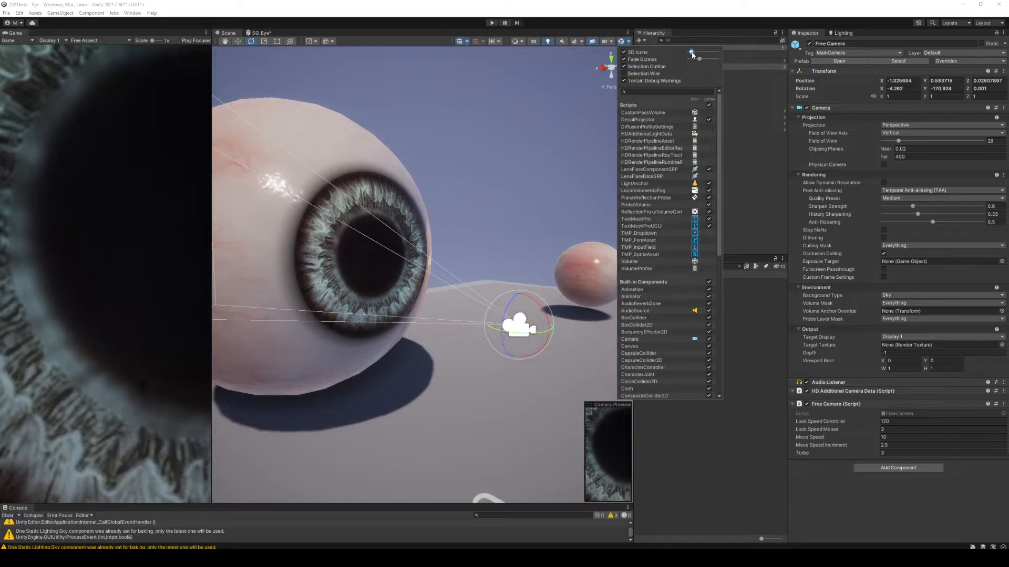
Step: Try moving the Free Camera away from the eye to Z 0.3365 and undo the move
click(525, 330)
drag(545, 336, 612, 346)
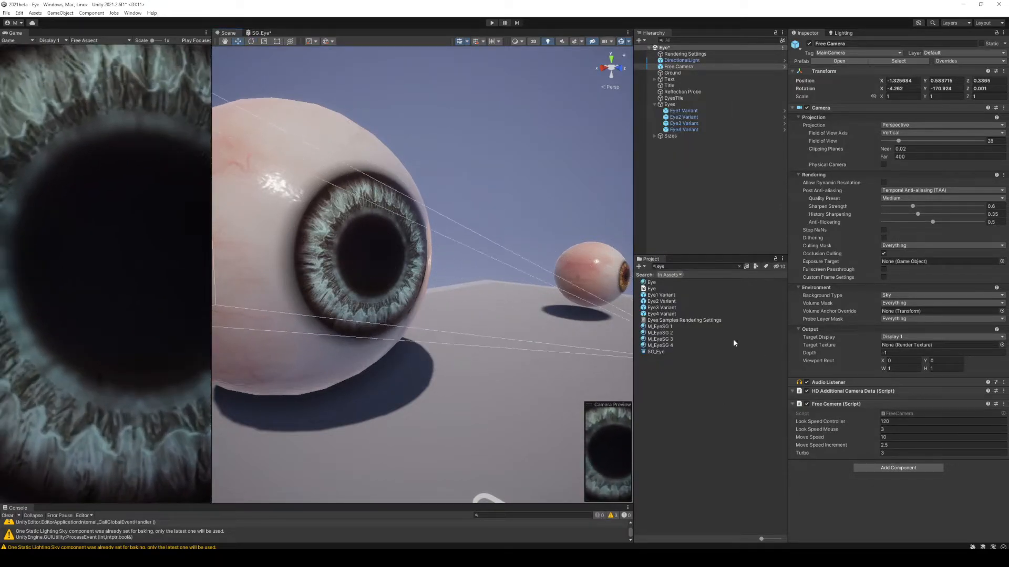
key(ctrl+z)
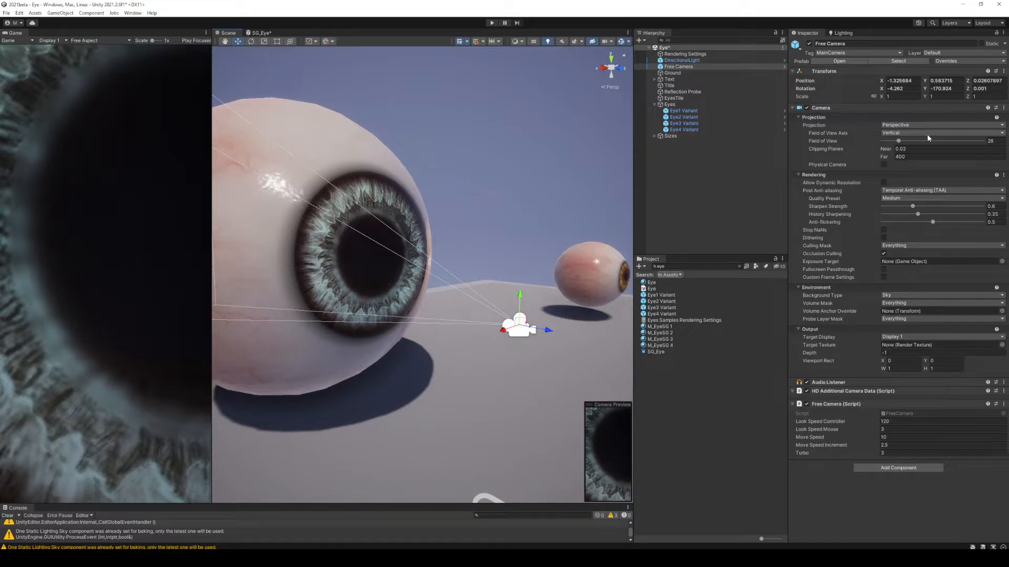
Step: Set the Free Camera's field of view to about 103.1
drag(899, 141, 940, 142)
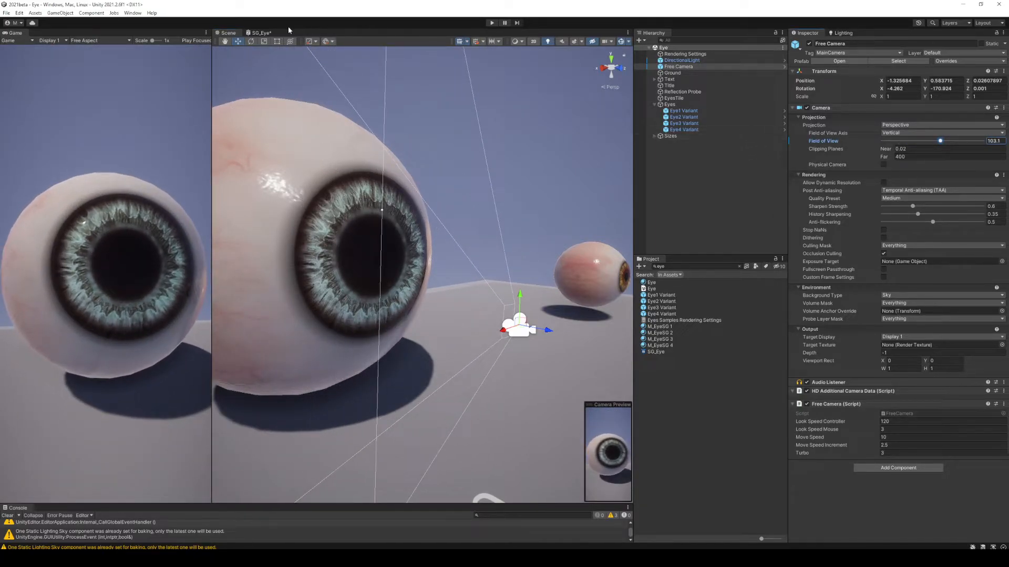
Step: Examine the SG_Eye shader graph's node groups, from the Sclera Limbal Ring and Sclera UV through CombineIrisAndSclera to the iris groups
click(260, 33)
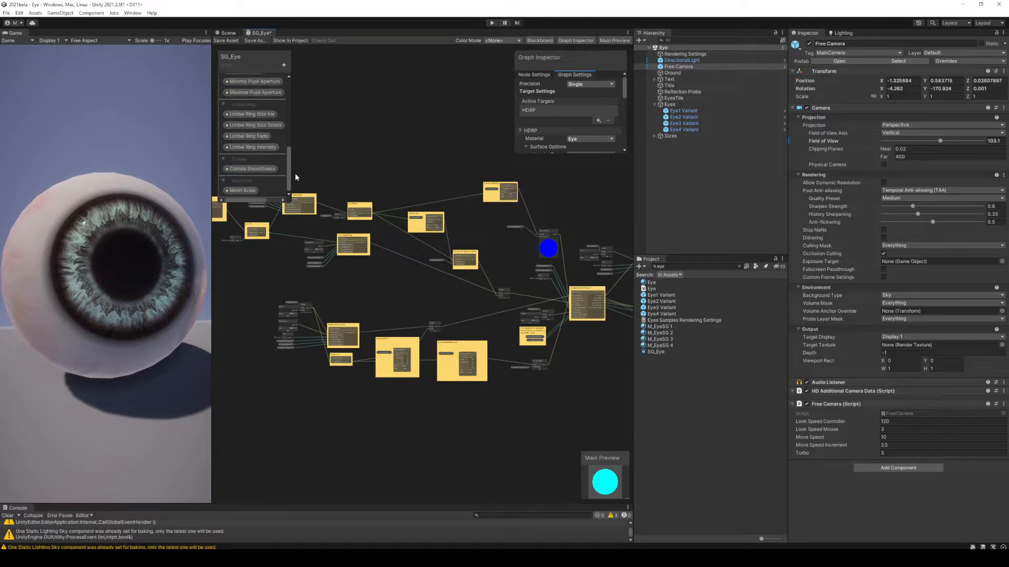
scroll(438, 305, up, 2)
scroll(388, 216, up, 4)
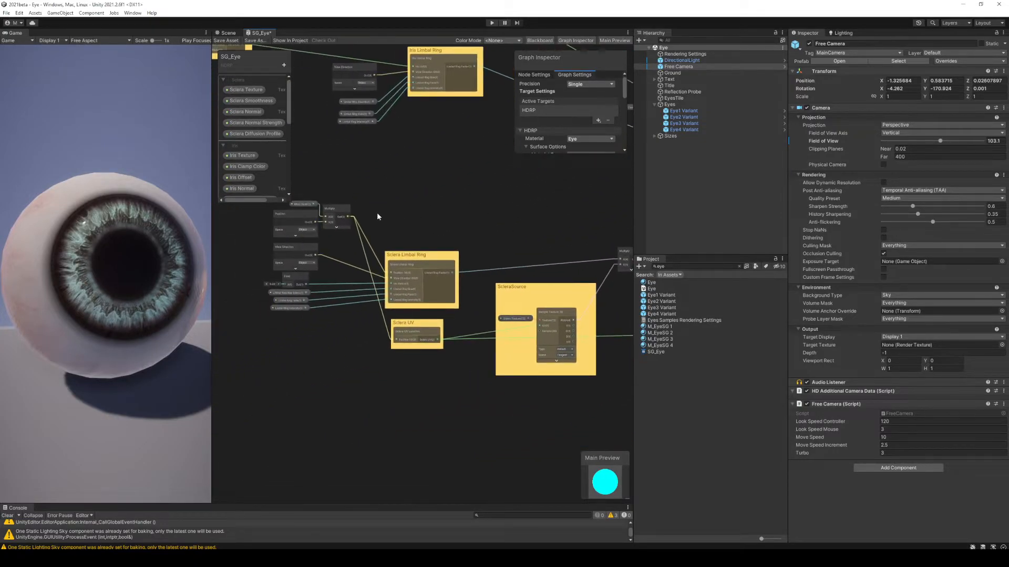
scroll(433, 254, up, 3)
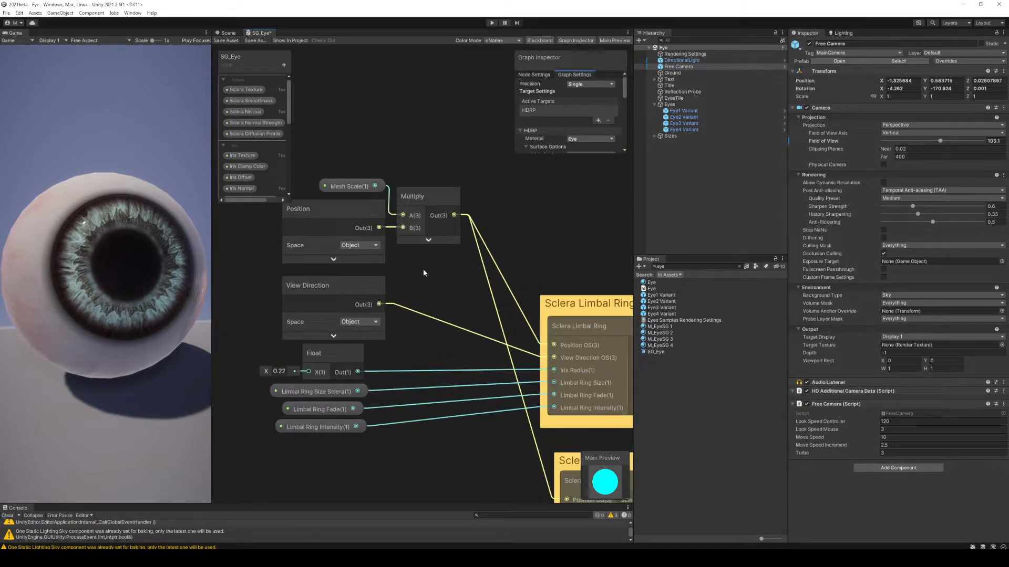
middle_drag(478, 263, 345, 242)
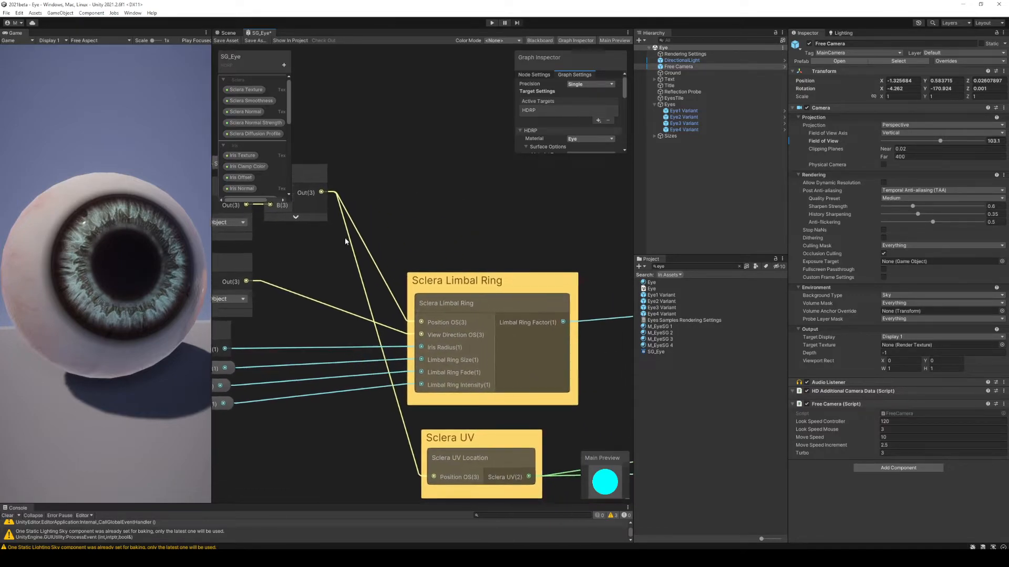
scroll(269, 237, down, 3)
middle_drag(536, 267, 290, 227)
middle_drag(522, 235, 336, 269)
middle_drag(488, 288, 364, 383)
middle_drag(466, 180, 238, 205)
scroll(238, 204, down, 4)
middle_drag(351, 243, 558, 324)
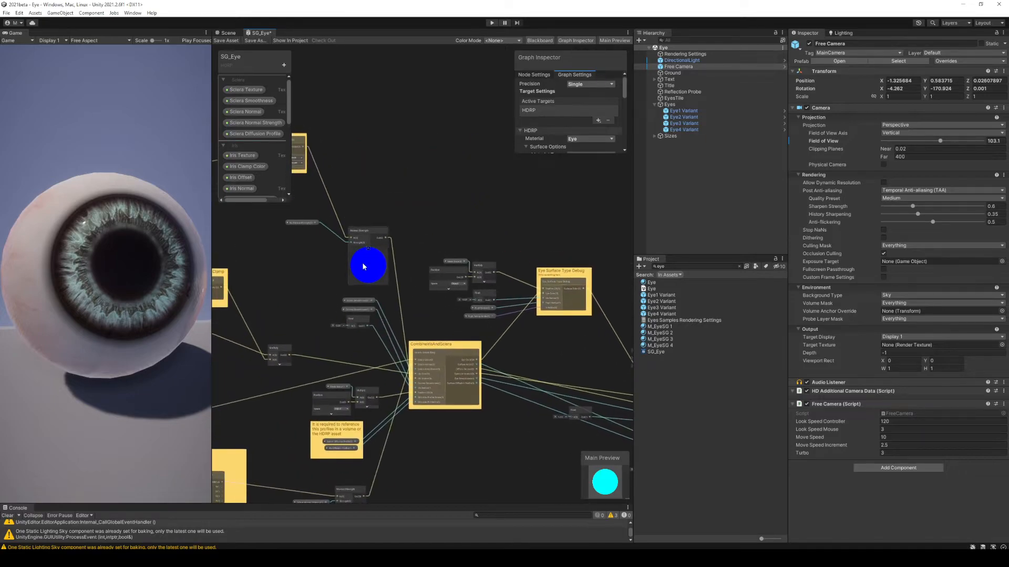
middle_drag(369, 267, 506, 311)
middle_drag(357, 267, 579, 268)
middle_drag(397, 249, 532, 272)
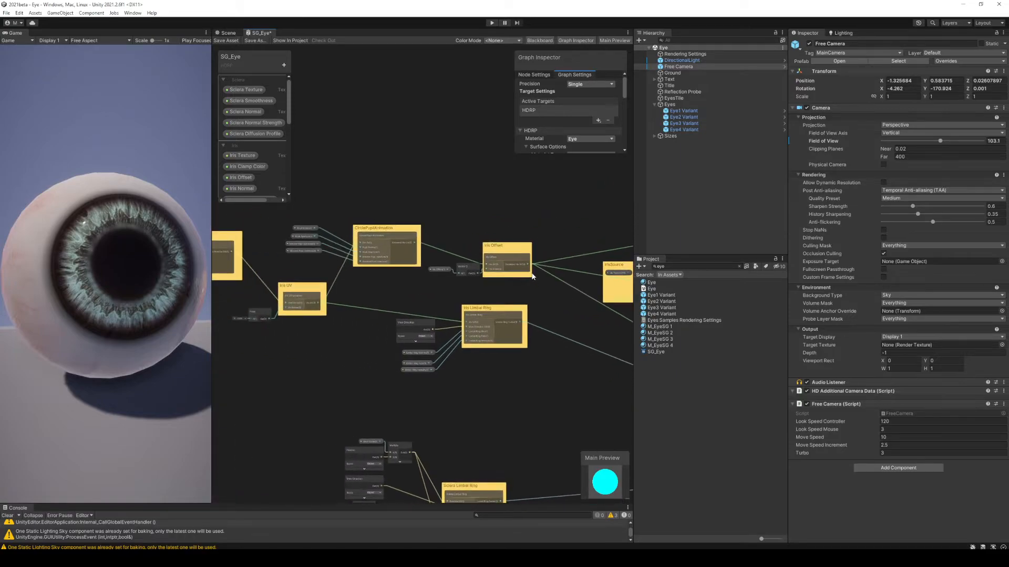
middle_drag(380, 272, 656, 313)
middle_drag(484, 245, 273, 216)
Step: Inspect the Pupil Radius property feeding the Circle Pupil Animation node and widen the Blackboard
scroll(498, 257, up, 5)
middle_drag(439, 250, 461, 260)
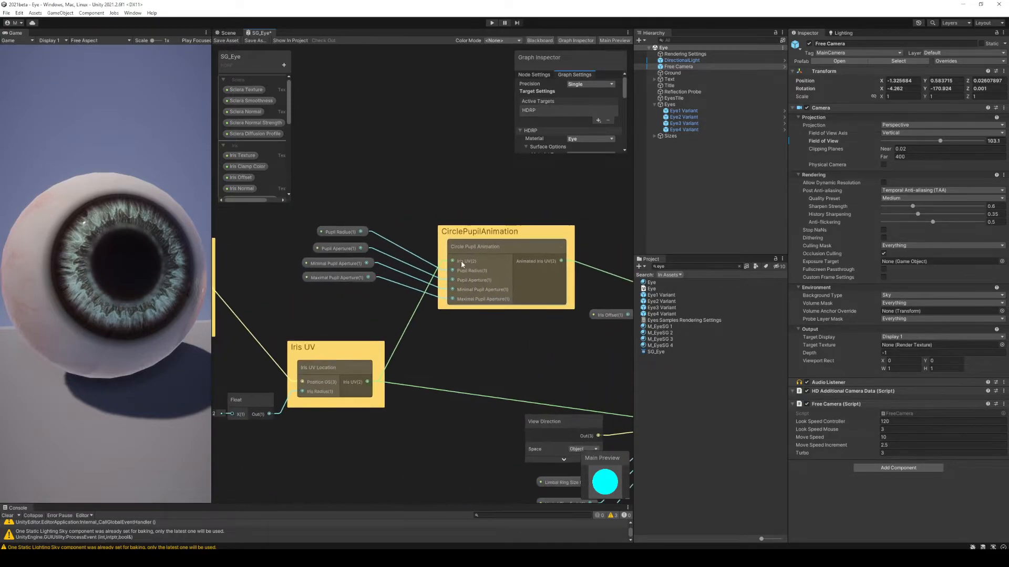
scroll(370, 247, up, 3)
click(339, 226)
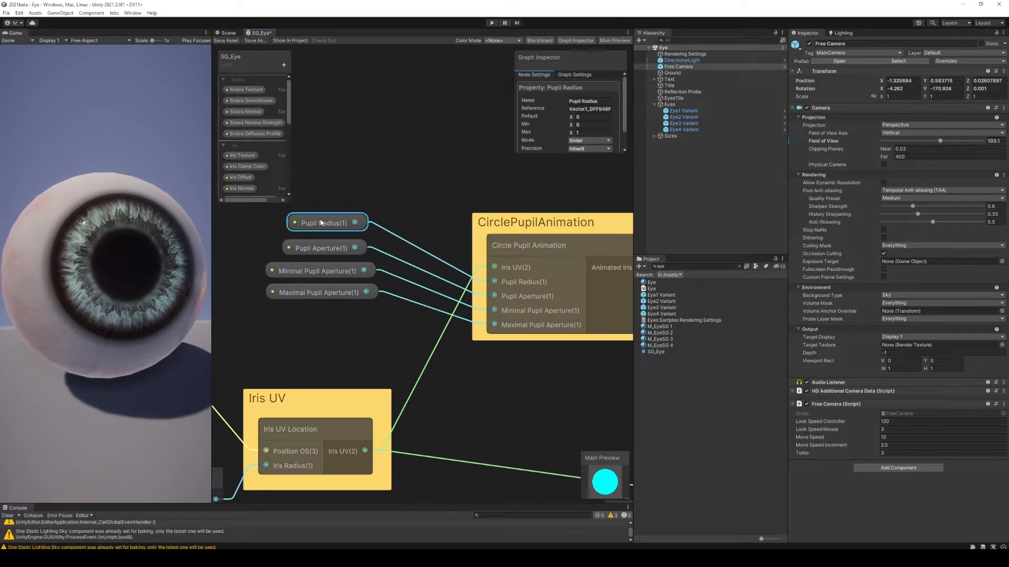
drag(289, 200, 319, 185)
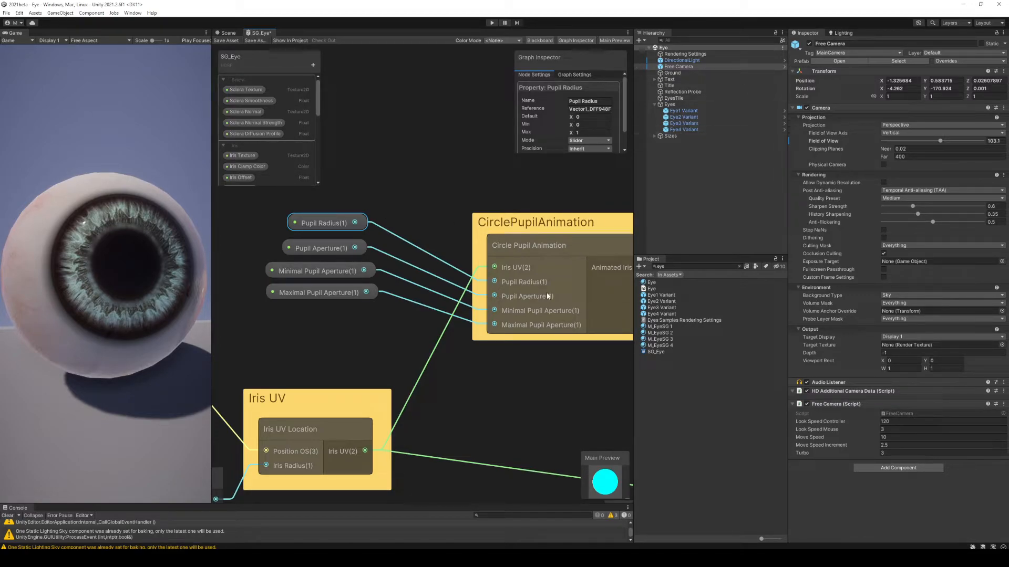
Step: Deactivate Eye1 Variant, Eye2 Variant and Eye4 Variant, keeping only Eye3 Variant active
click(686, 111)
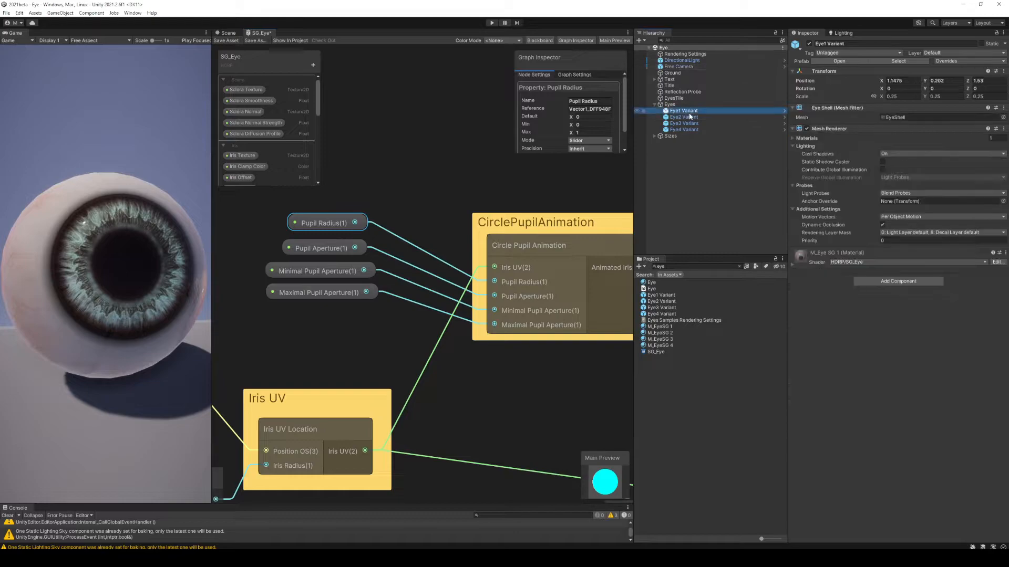
click(808, 44)
click(808, 45)
click(809, 44)
click(713, 116)
key(alt+shift+a)
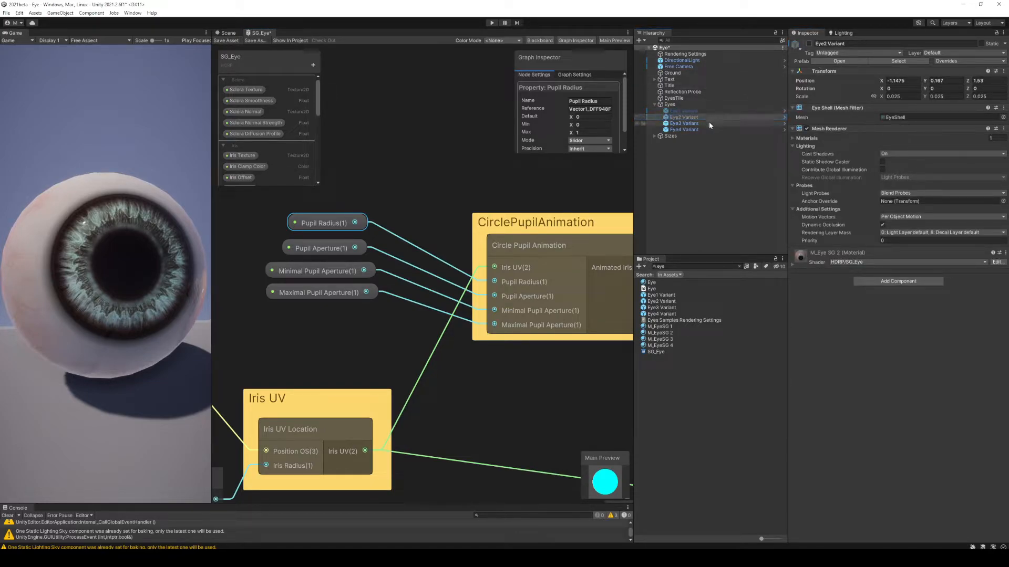
click(708, 123)
click(809, 43)
click(809, 44)
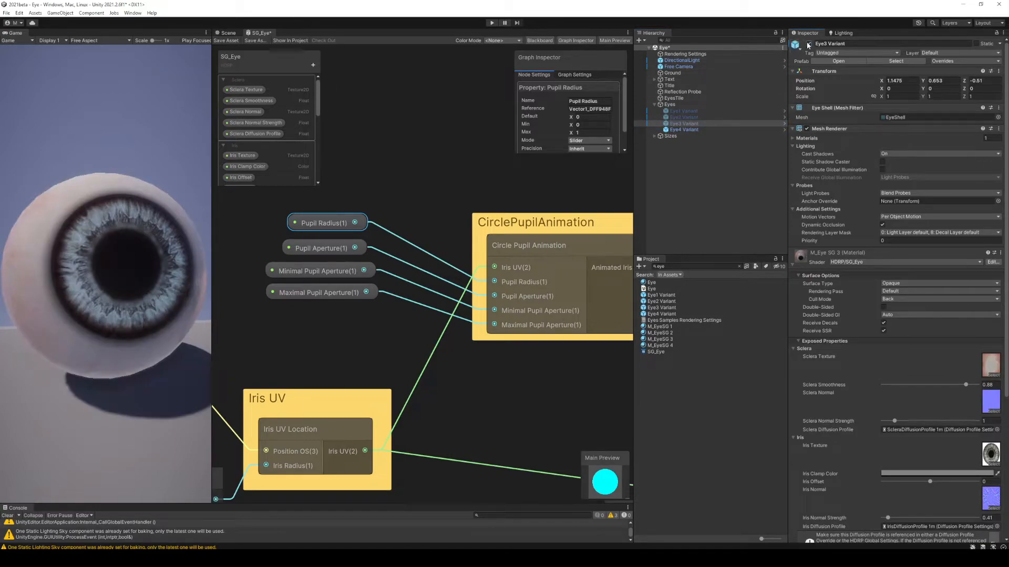
click(710, 128)
click(808, 44)
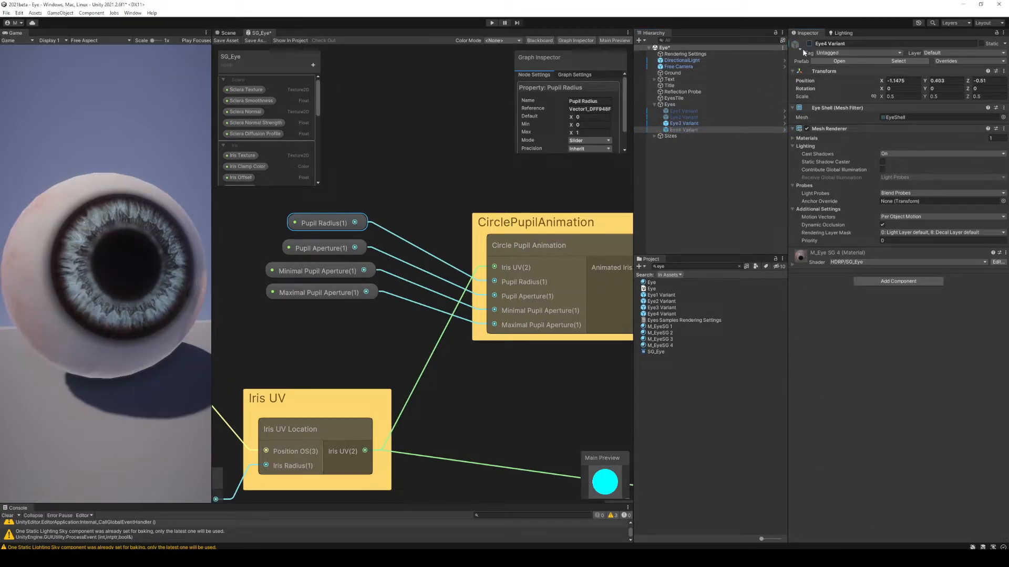
Step: Try different Pupil Radius values on Eye3 Variant's material, restore 0.31, and set its Pupil Aperture to about 0.612
click(696, 125)
scroll(815, 397, down, 1)
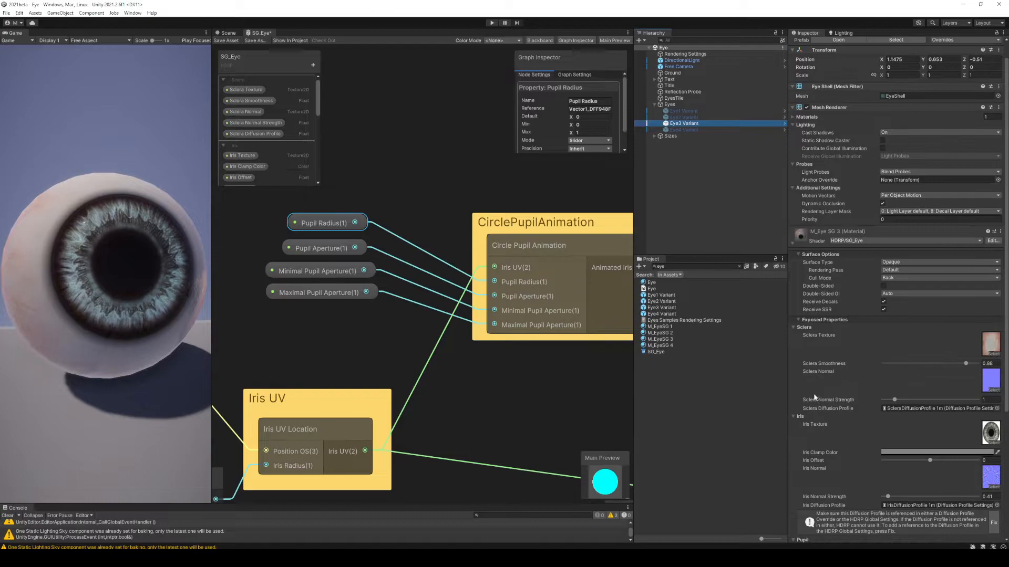
scroll(815, 398, down, 3)
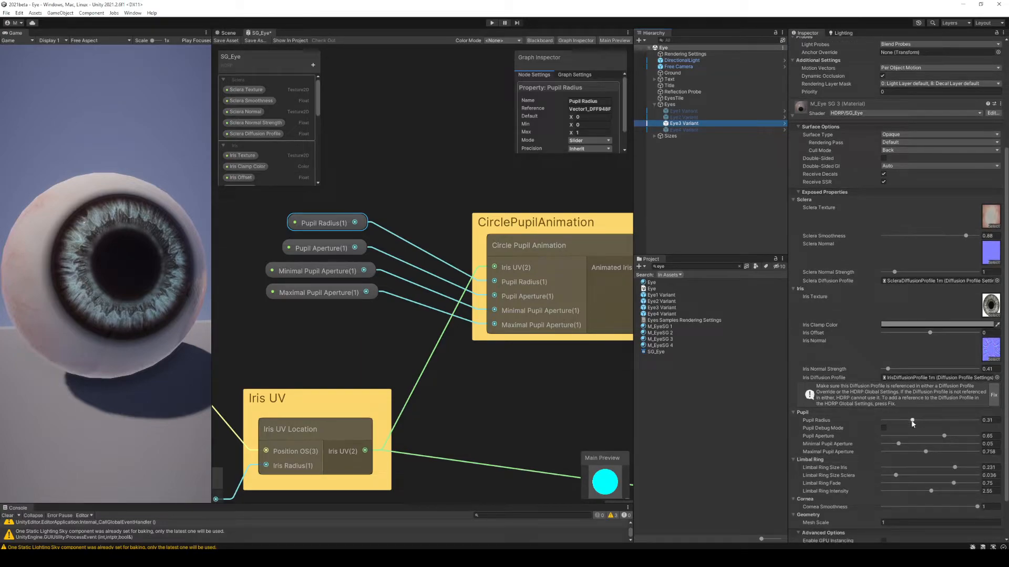
drag(912, 422, 809, 395)
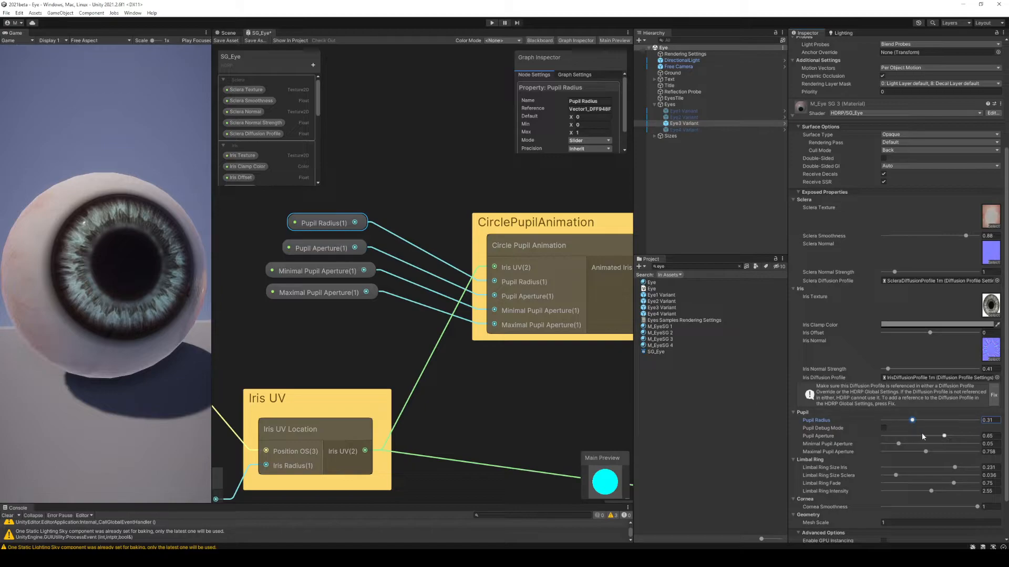
mouse_move(944, 437)
mouse_down()
mouse_move(876, 439)
mouse_move(994, 435)
mouse_move(941, 441)
mouse_up()
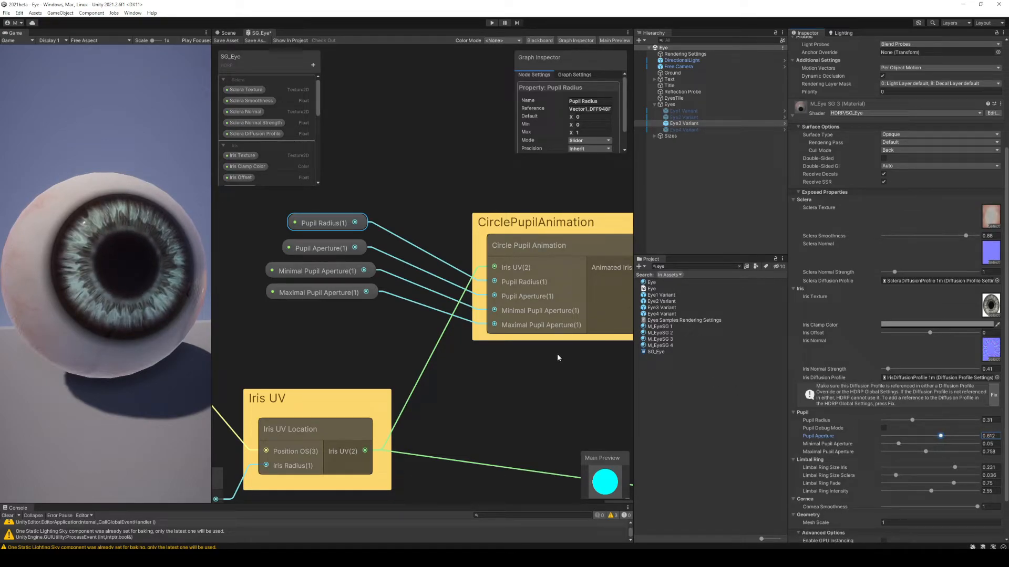
Step: Inspect the Circle Pupil Animation node's settings and its available node commands, including the conversion options
middle_drag(553, 351, 444, 341)
click(484, 218)
middle_drag(379, 339, 392, 318)
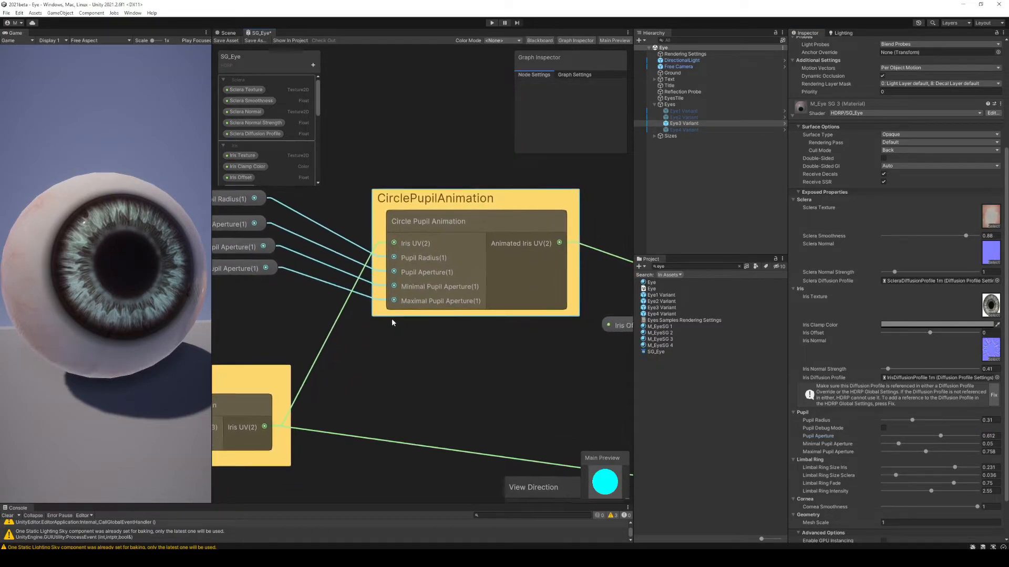
click(441, 312)
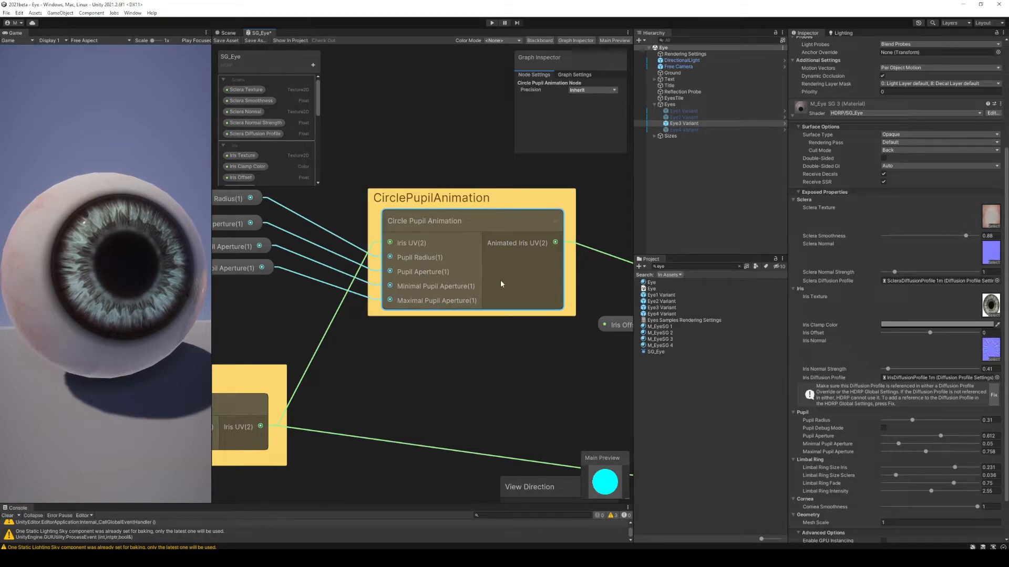
right_click(501, 283)
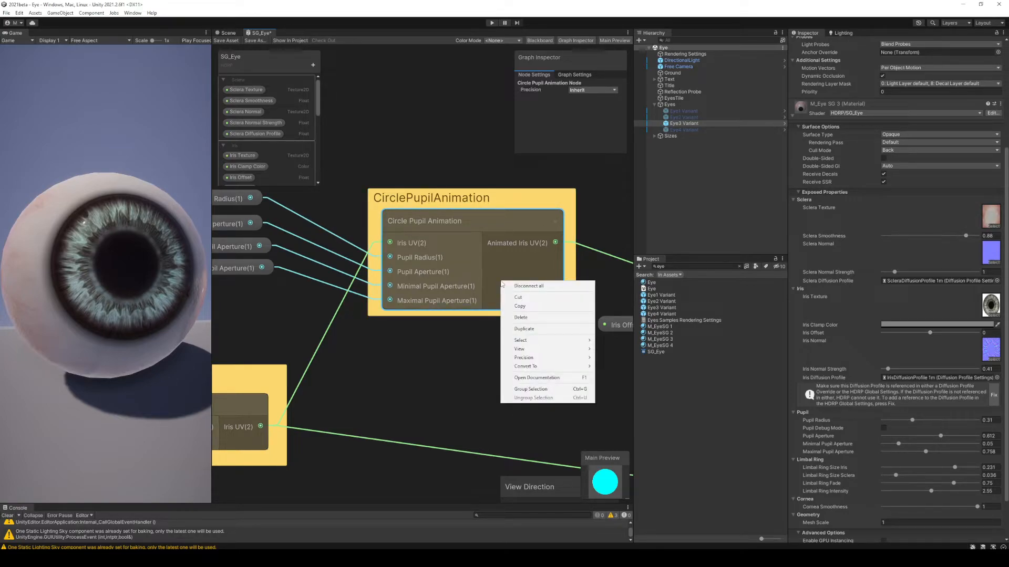
click(466, 348)
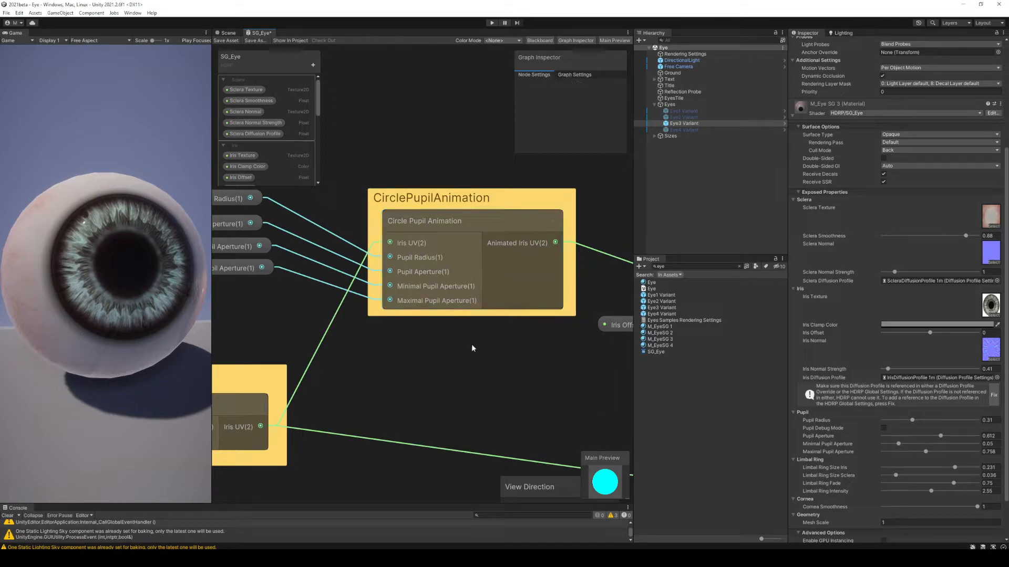
right_click(519, 285)
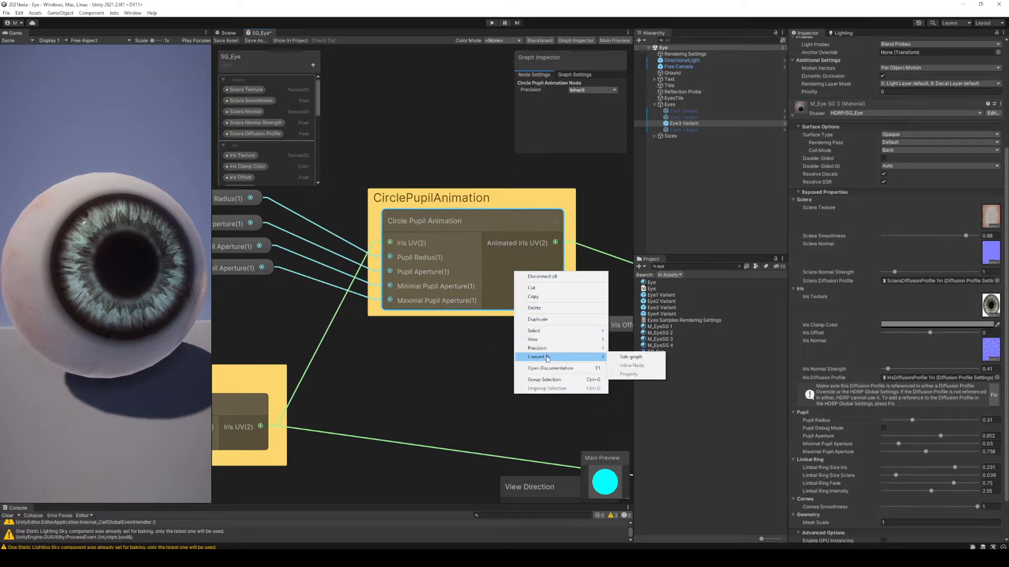
click(519, 351)
Step: Trace the graph connections around the Iris Offset, Iris UV and Refraction groups
middle_drag(519, 346, 373, 335)
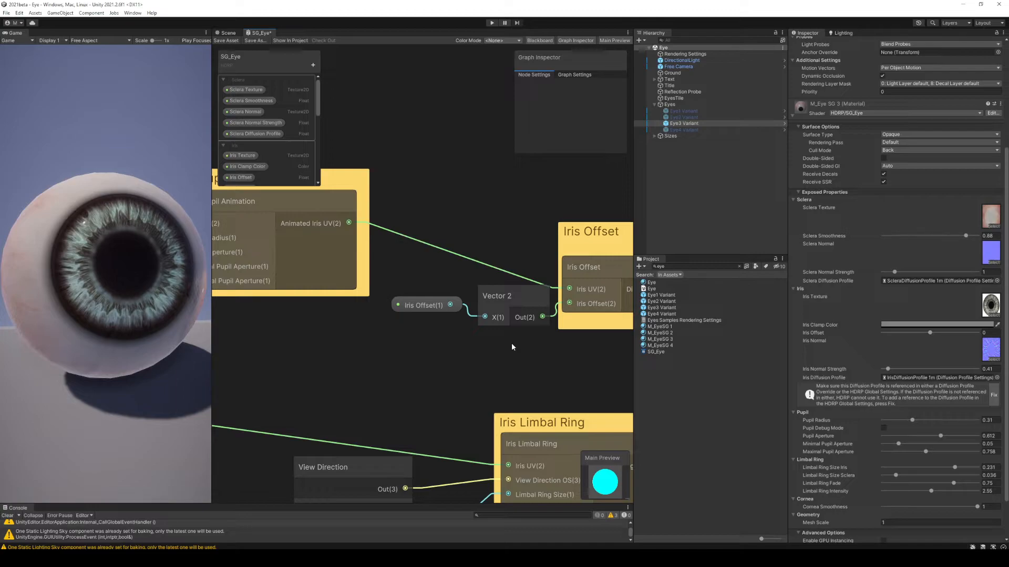
middle_drag(531, 348, 405, 327)
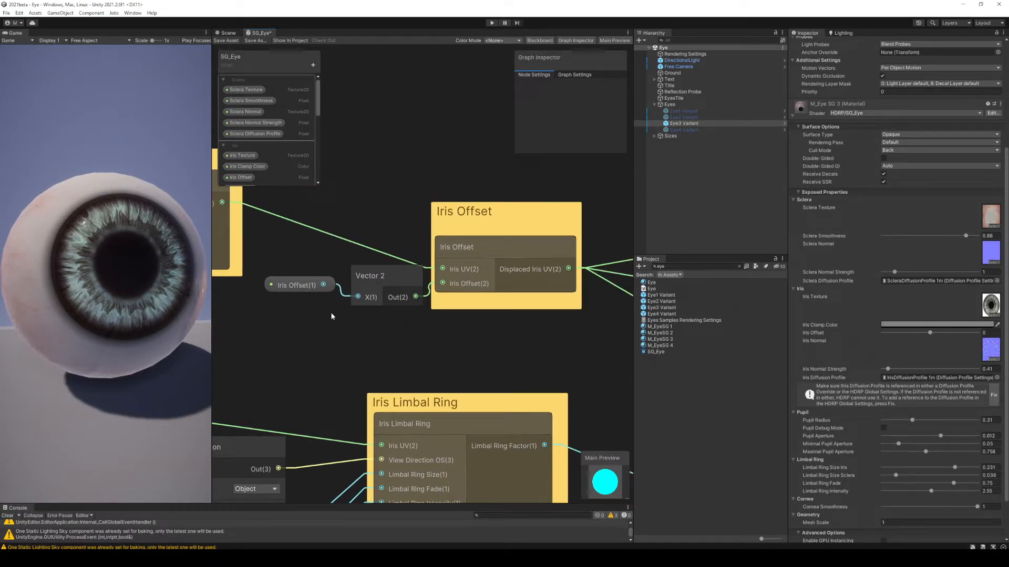
middle_drag(329, 312, 581, 354)
middle_drag(411, 342, 598, 320)
middle_drag(455, 360, 570, 314)
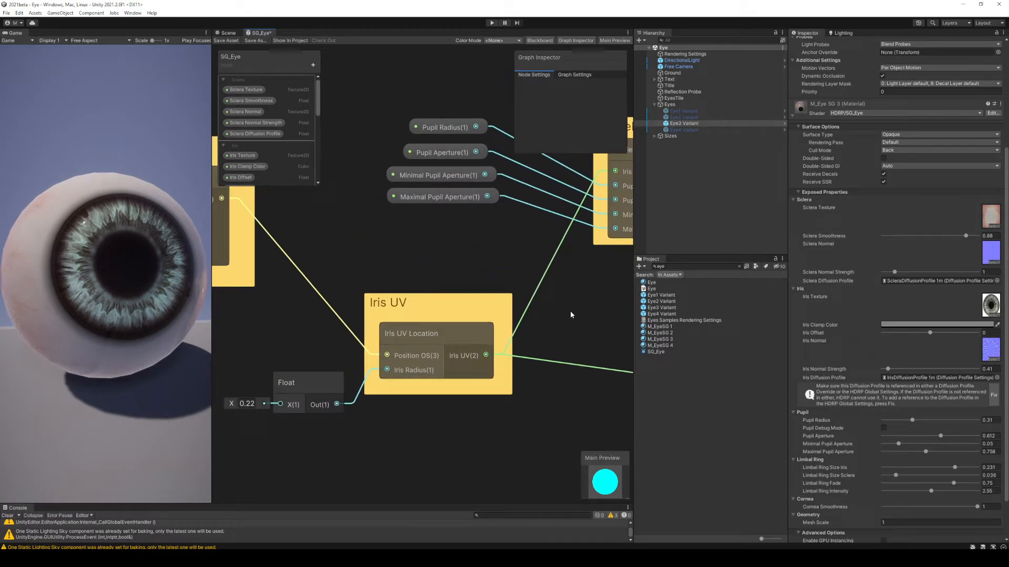
middle_drag(409, 430, 514, 426)
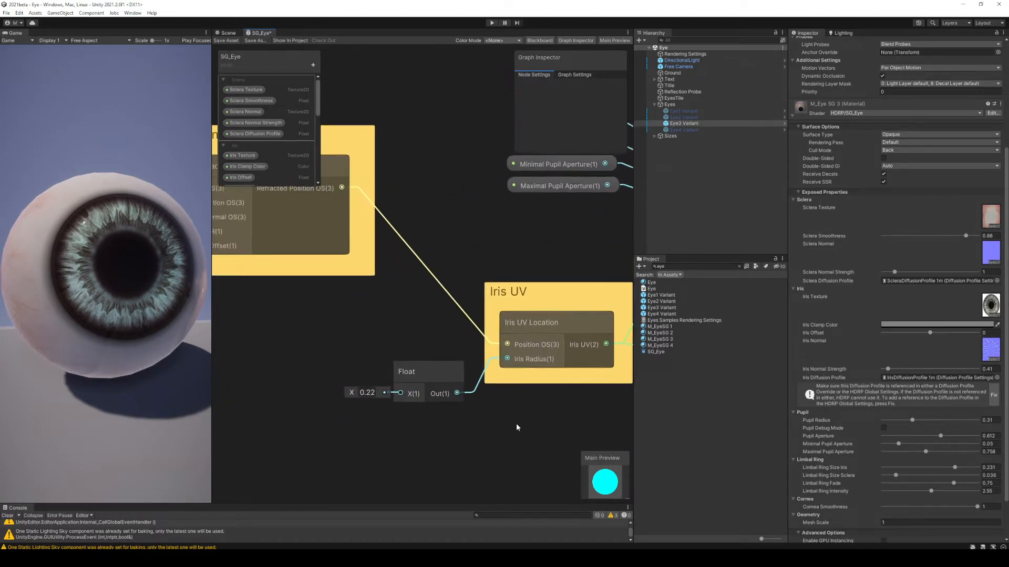
scroll(343, 341, down, 3)
scroll(335, 333, down, 1)
middle_drag(335, 332, 266, 319)
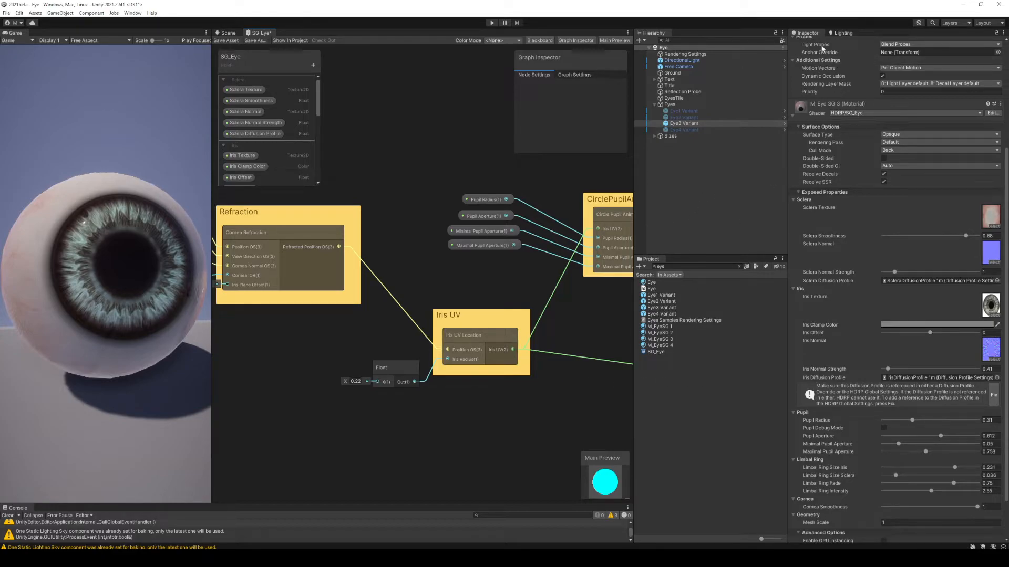
Step: Locate Eye3 Variant's EyeShell mesh in the project and view its mesh data
scroll(846, 288, up, 5)
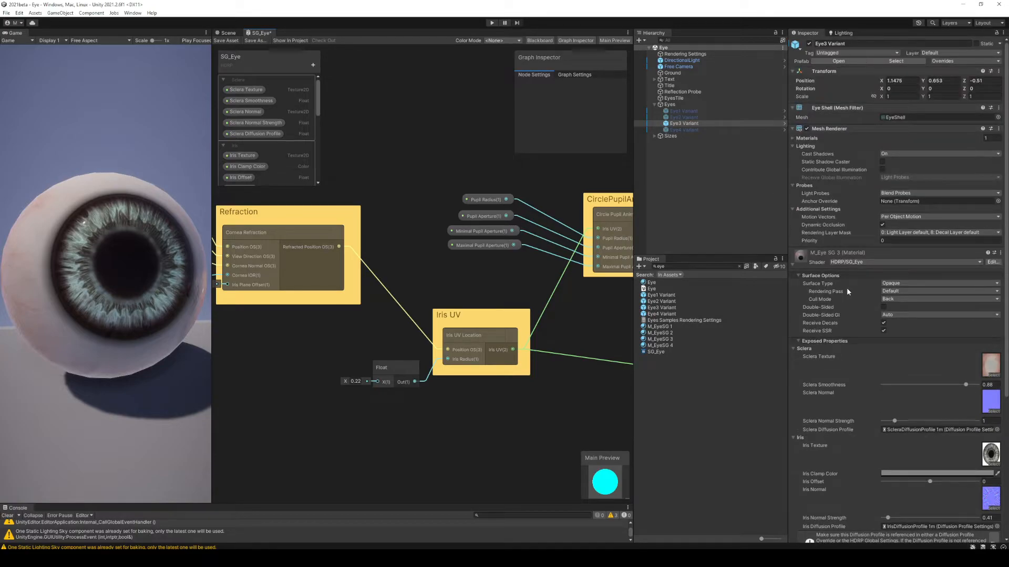
click(900, 118)
click(692, 532)
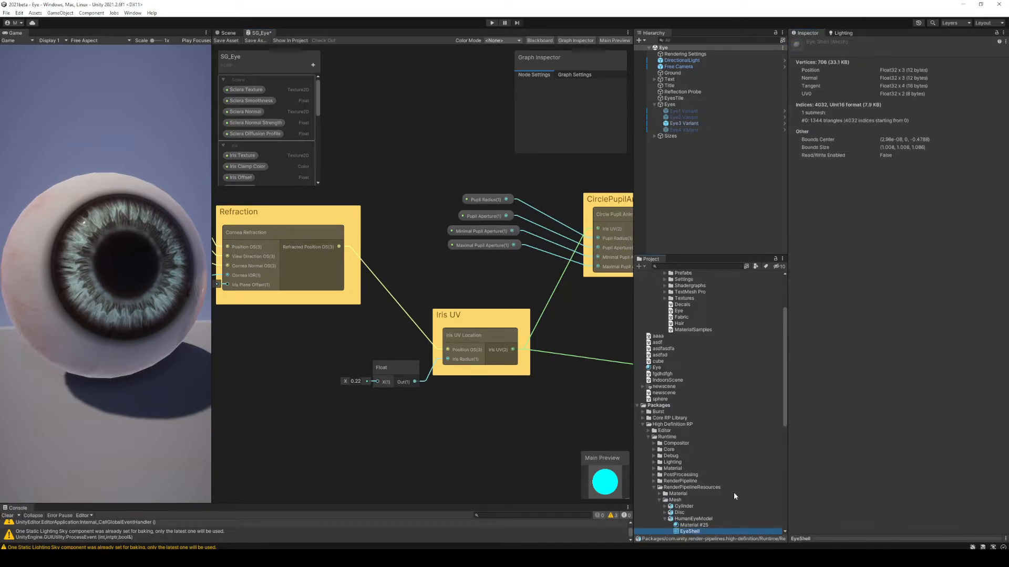
Step: Review the HumanEyeModel asset's import settings, its model preview and its contents in the project
click(708, 519)
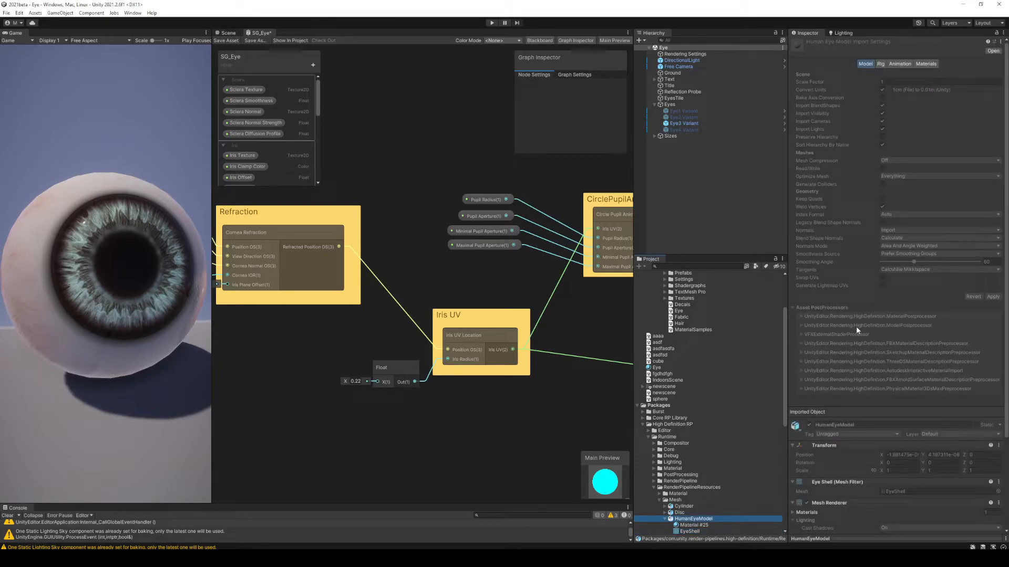
scroll(882, 464, down, 4)
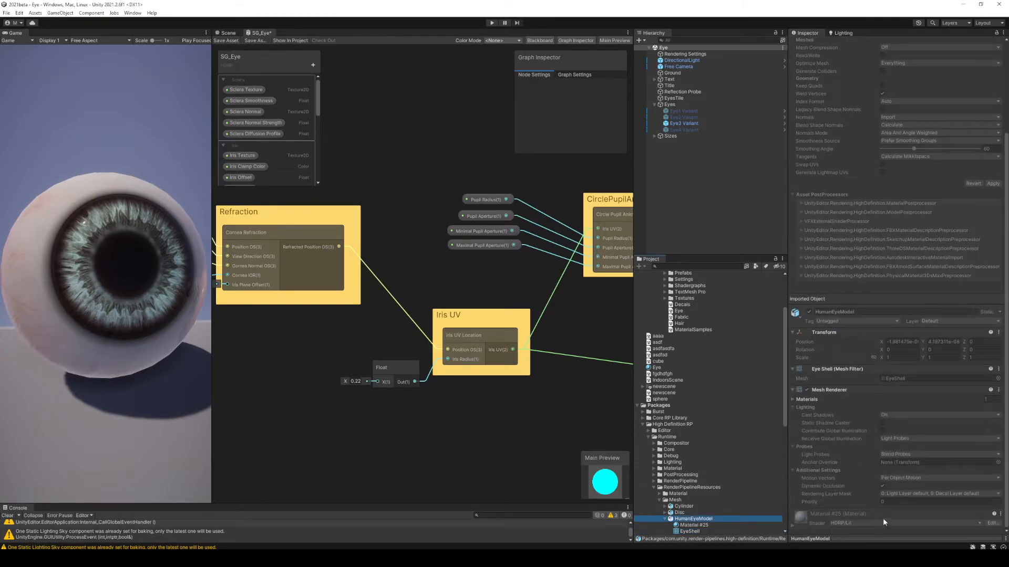
drag(878, 538, 860, 325)
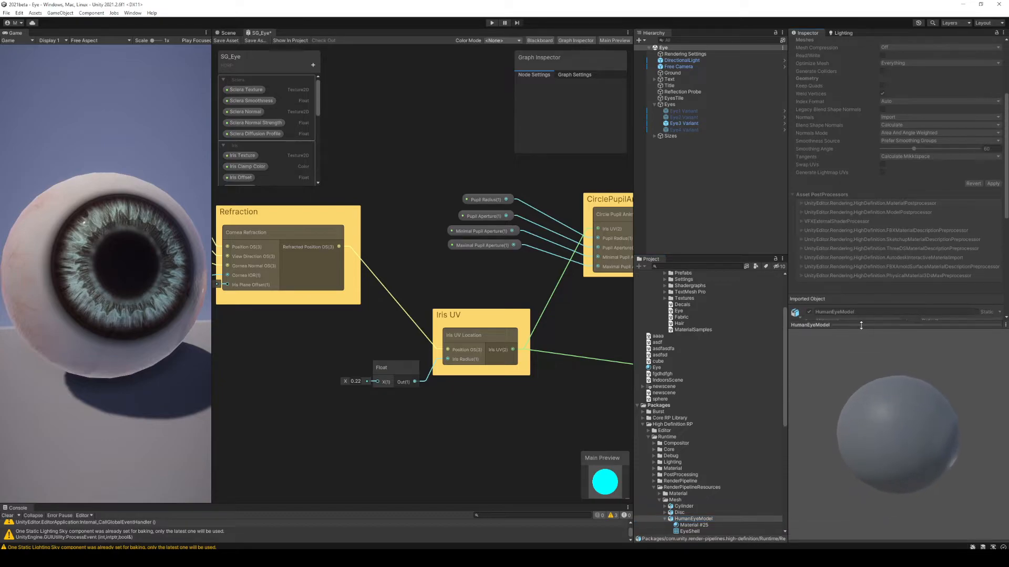
click(861, 325)
scroll(881, 443, up, 2)
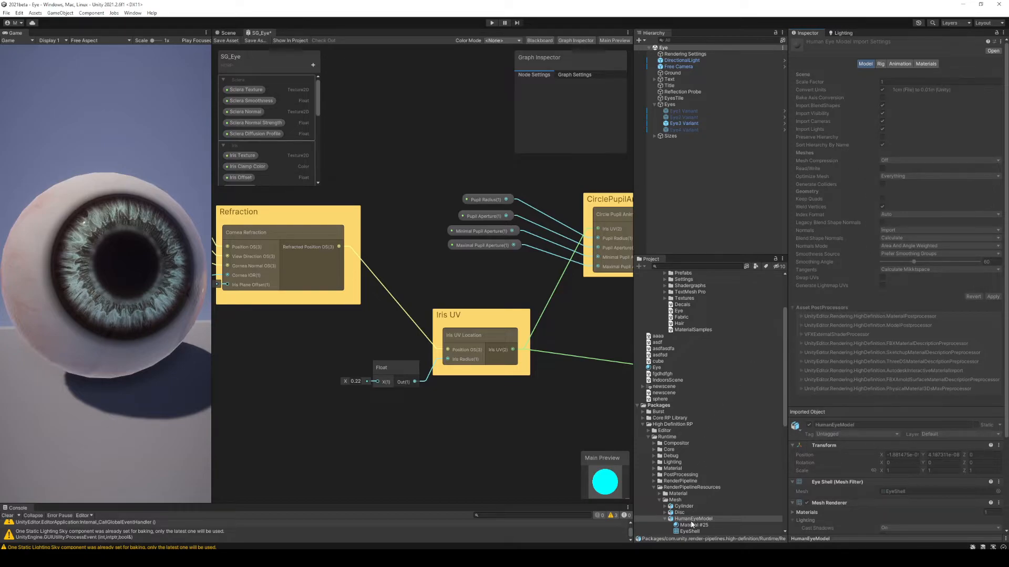
scroll(708, 528, down, 3)
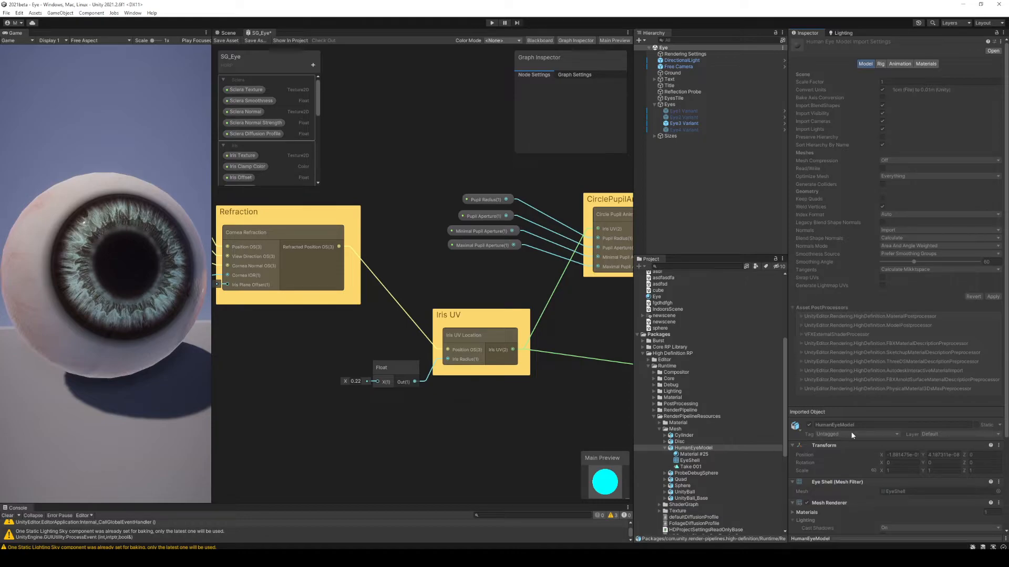
Step: Copy the HumanEyeModel asset from the High Definition RP package's Mesh folder into the project's Assets folder
scroll(692, 446, up, 3)
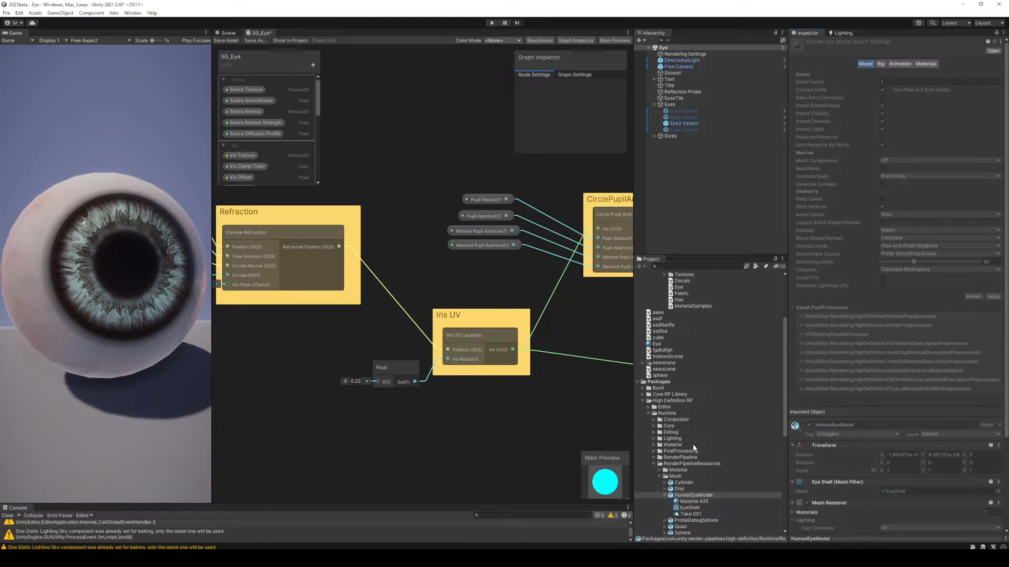
drag(707, 498, 700, 375)
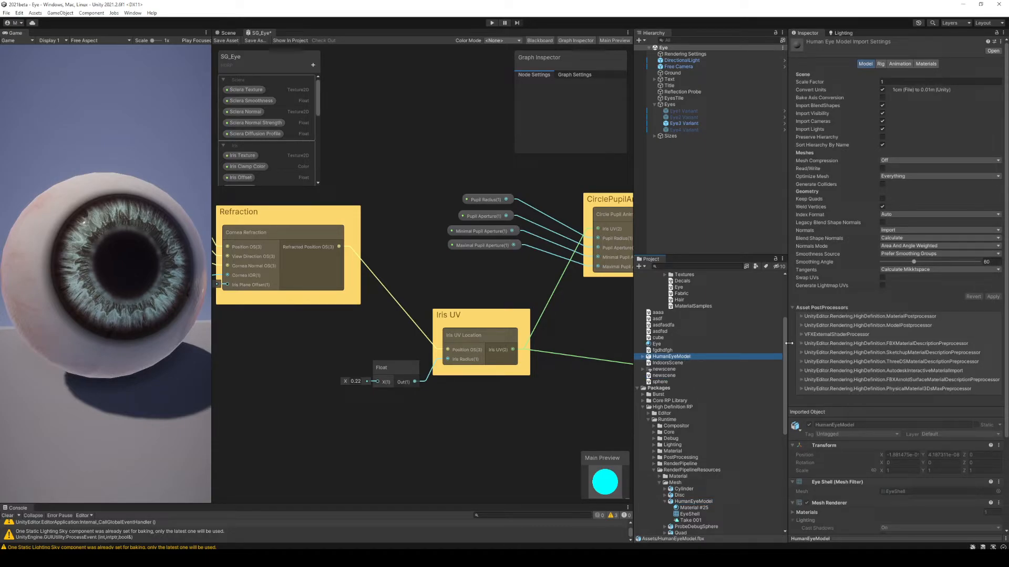
Step: Review the copied HumanEyeModel's Model, Rig, Animation and Materials import settings
scroll(840, 483, down, 5)
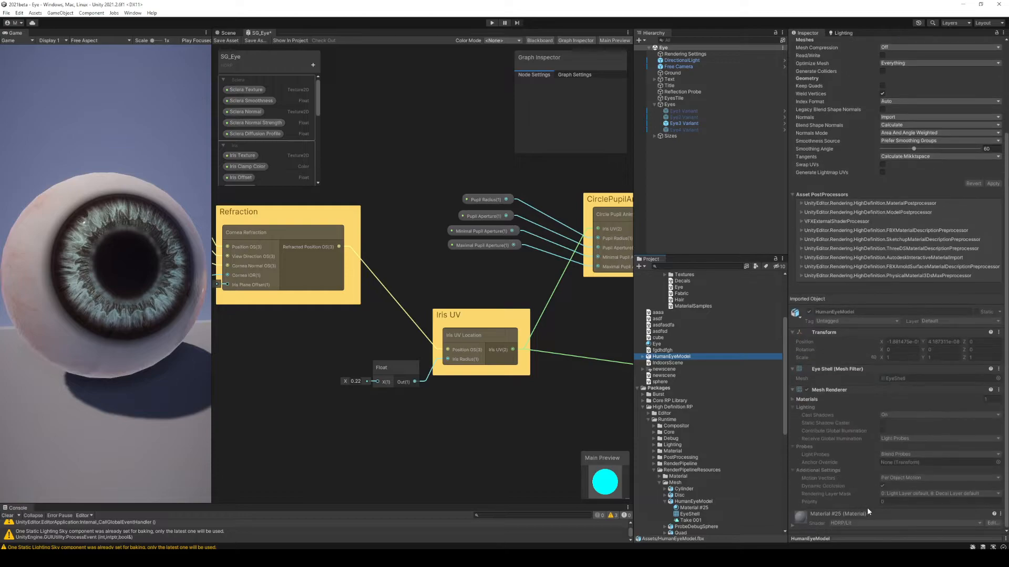
mouse_move(882, 538)
mouse_down()
mouse_move(880, 398)
mouse_move(875, 547)
mouse_up()
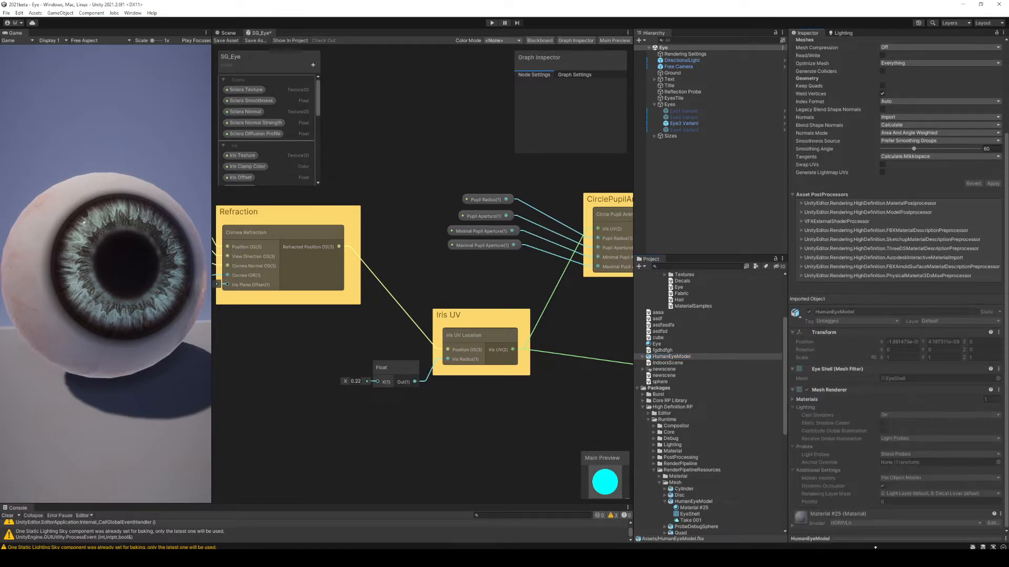
scroll(833, 373, up, 5)
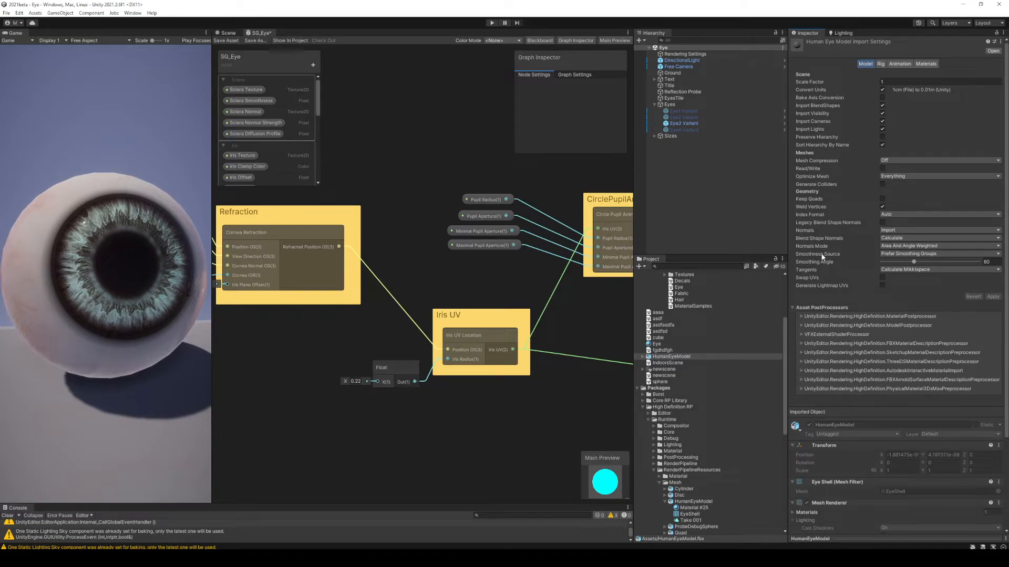
click(881, 64)
click(901, 64)
click(923, 66)
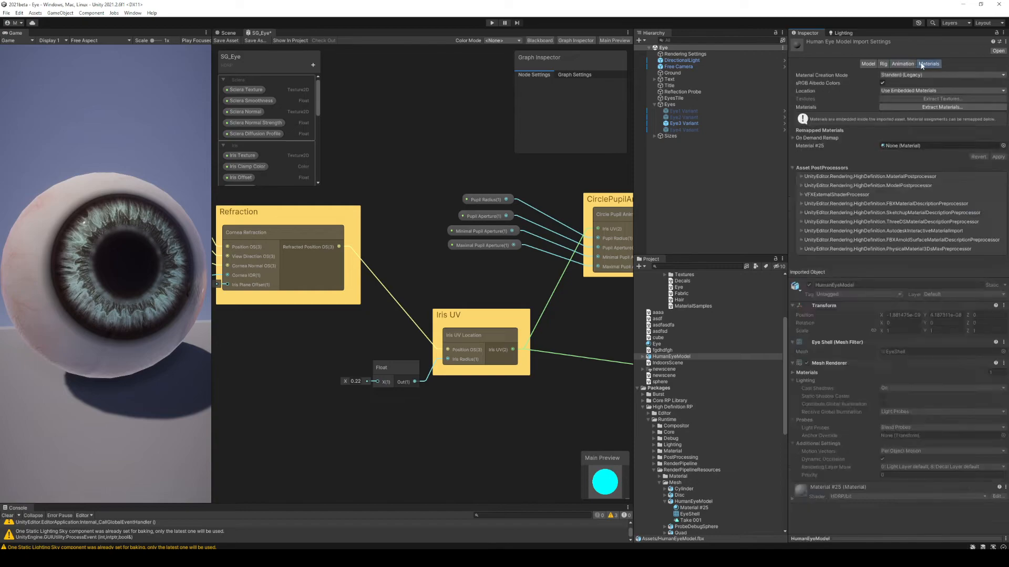
click(867, 64)
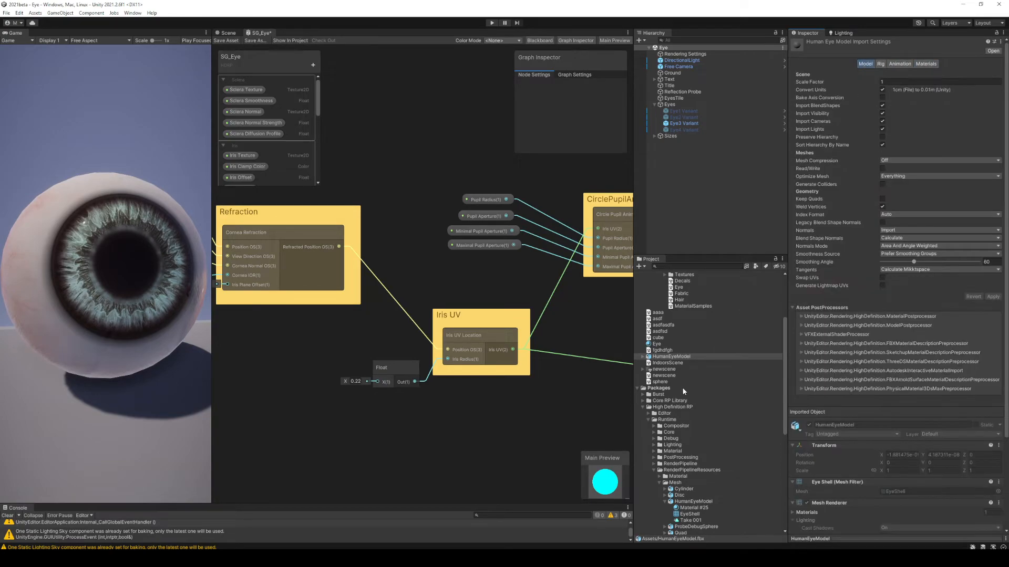
Step: Expand the copied HumanEyeModel in the project and view its EyeShell mesh data
scroll(671, 434, up, 2)
scroll(671, 435, up, 2)
click(642, 404)
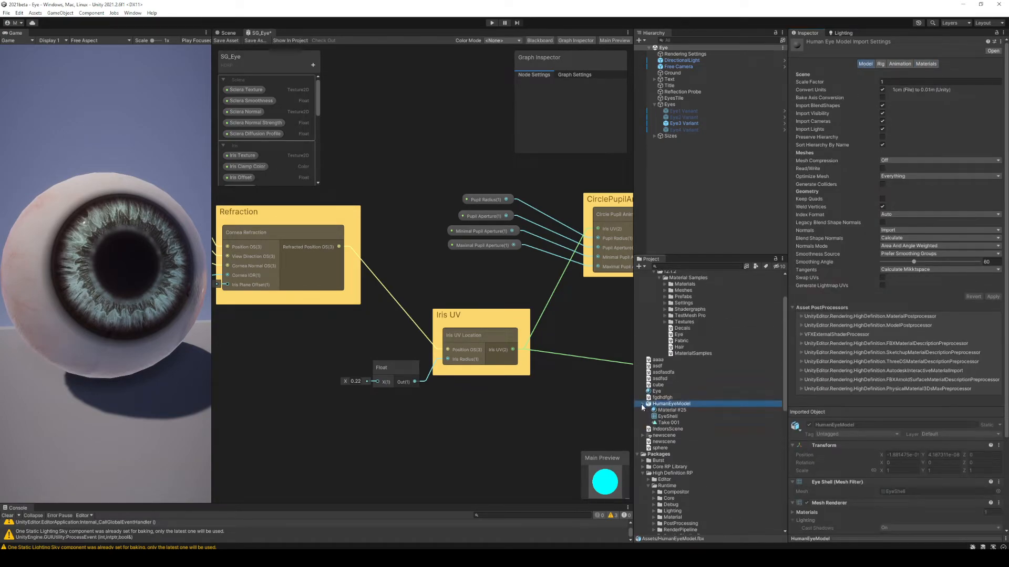
click(670, 410)
click(671, 417)
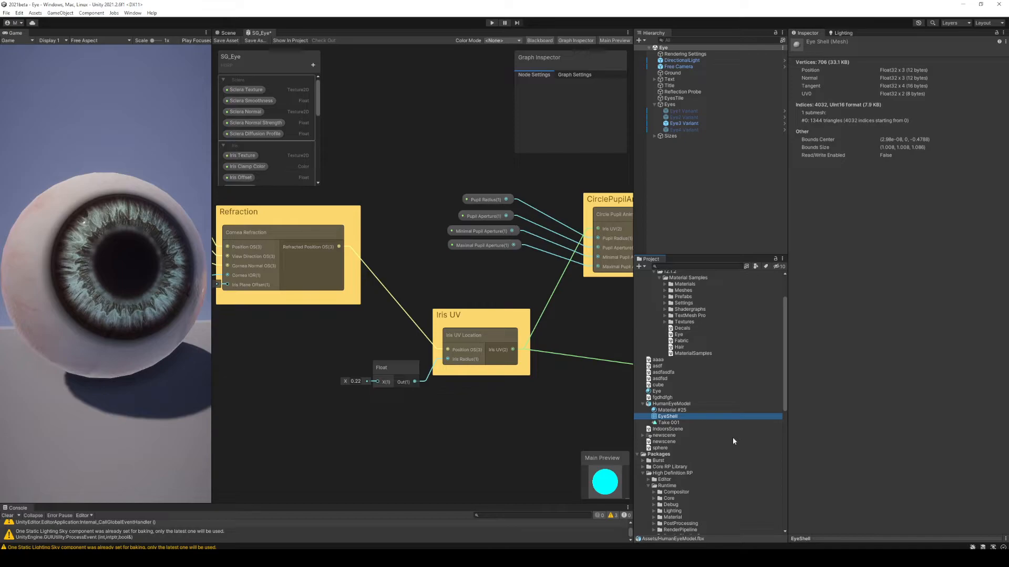
key(Down)
key(Up)
Step: Set the Float feeding the Iris Radius input to 0.45 and save the shader graph
mouse_move(344, 379)
mouse_down()
mouse_move(332, 380)
mouse_move(397, 386)
mouse_move(337, 381)
mouse_up()
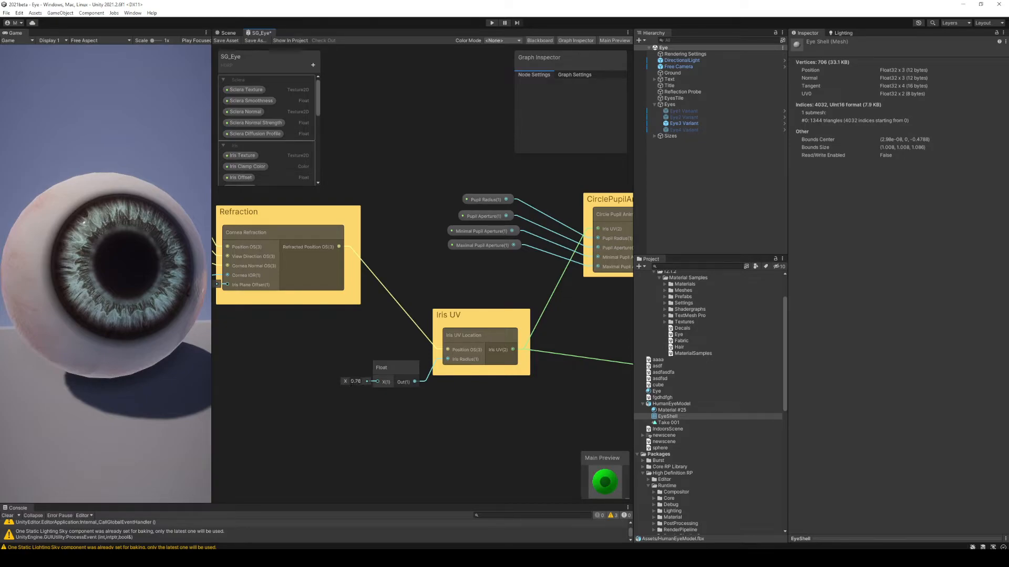
key(ctrl+z)
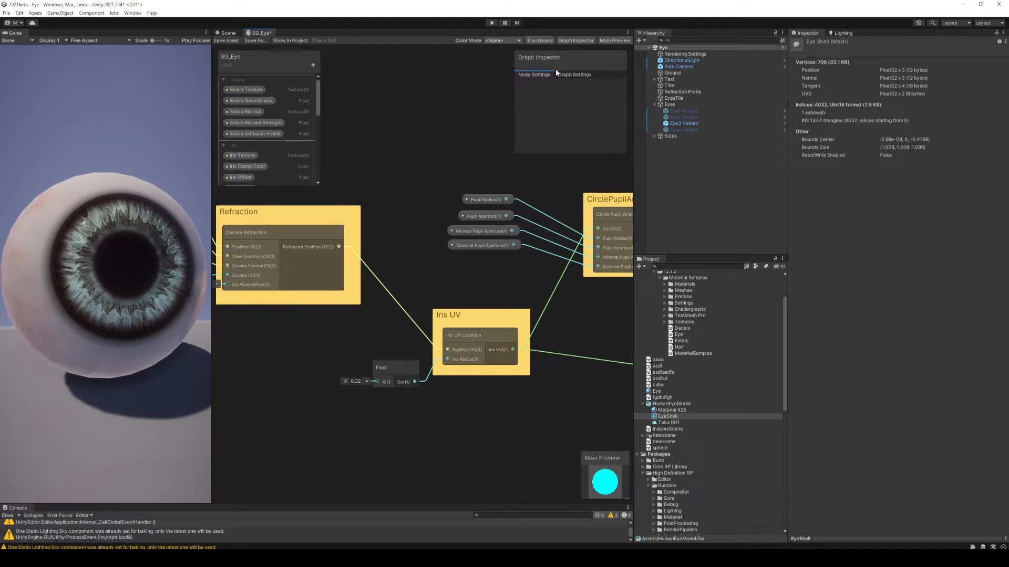
click(355, 381)
text(0.45)
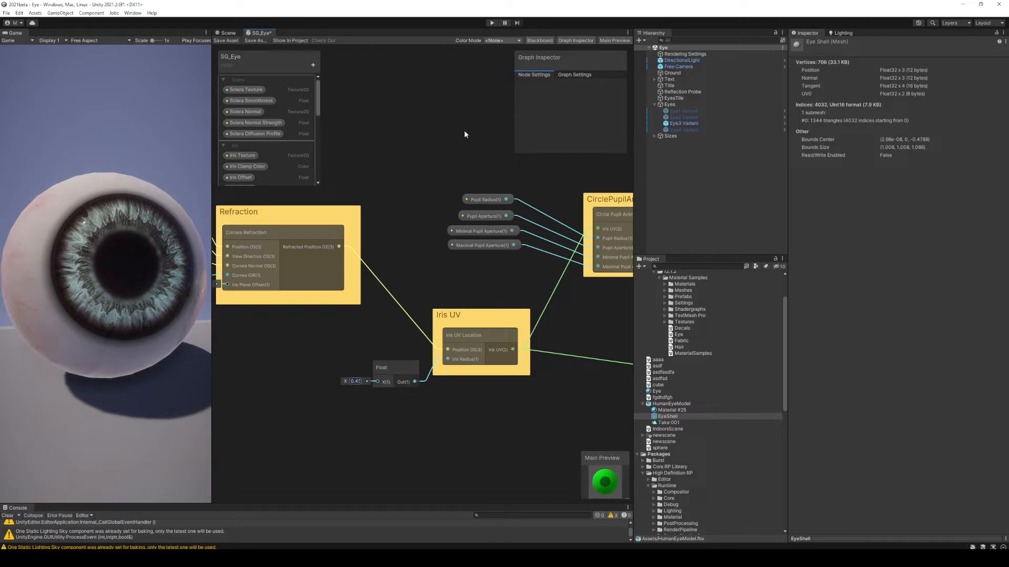
click(231, 41)
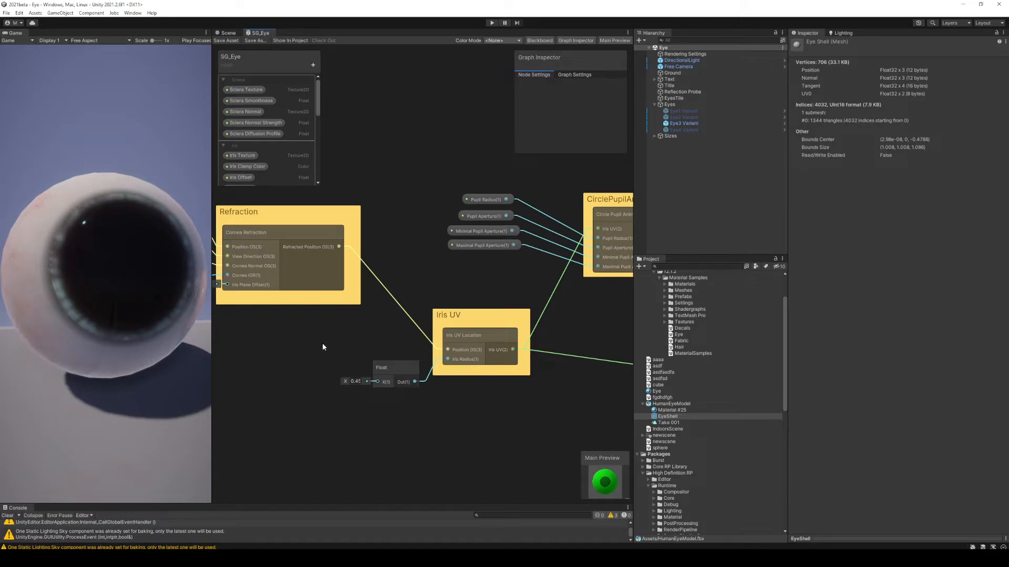
Step: Undo the change to the Iris Radius Float and save the shader graph
key(ctrl+z)
middle_drag(335, 346, 321, 346)
click(231, 42)
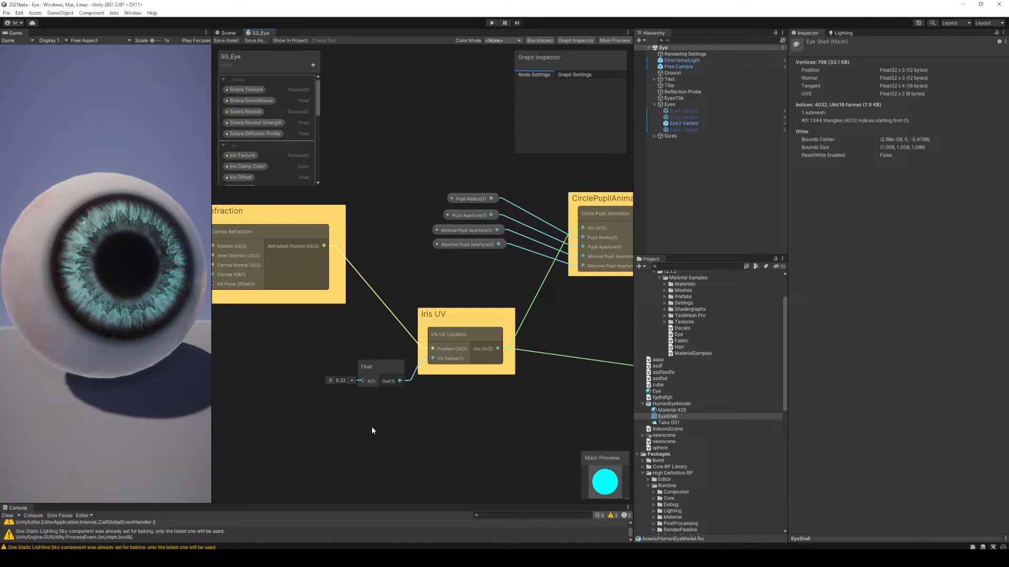
Step: Review the nodes feeding the Cornea Refraction node and its link to the Iris UV group
click(462, 316)
middle_drag(535, 396, 594, 402)
middle_drag(409, 355, 592, 474)
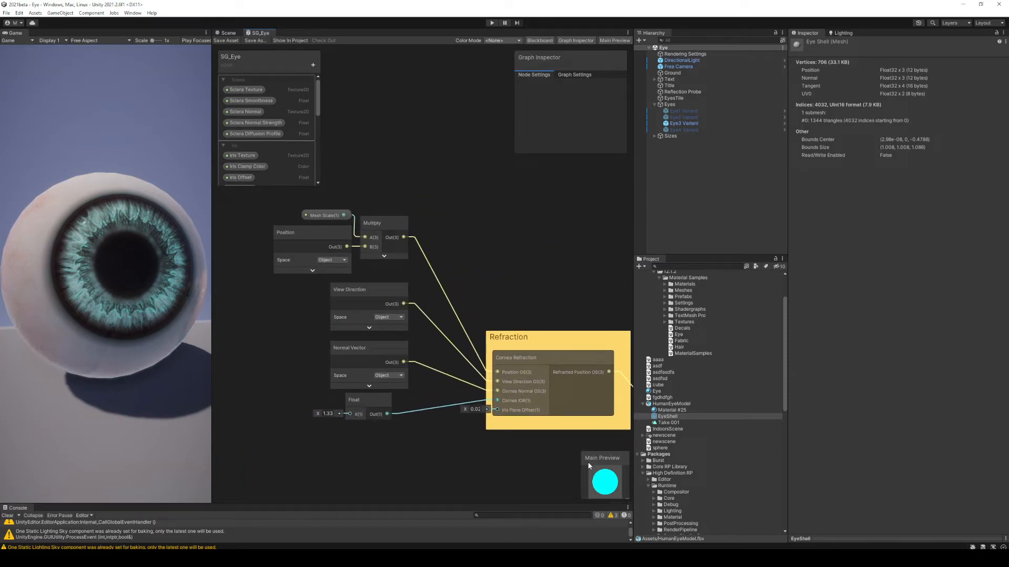
middle_drag(522, 291, 349, 204)
middle_drag(427, 361, 366, 330)
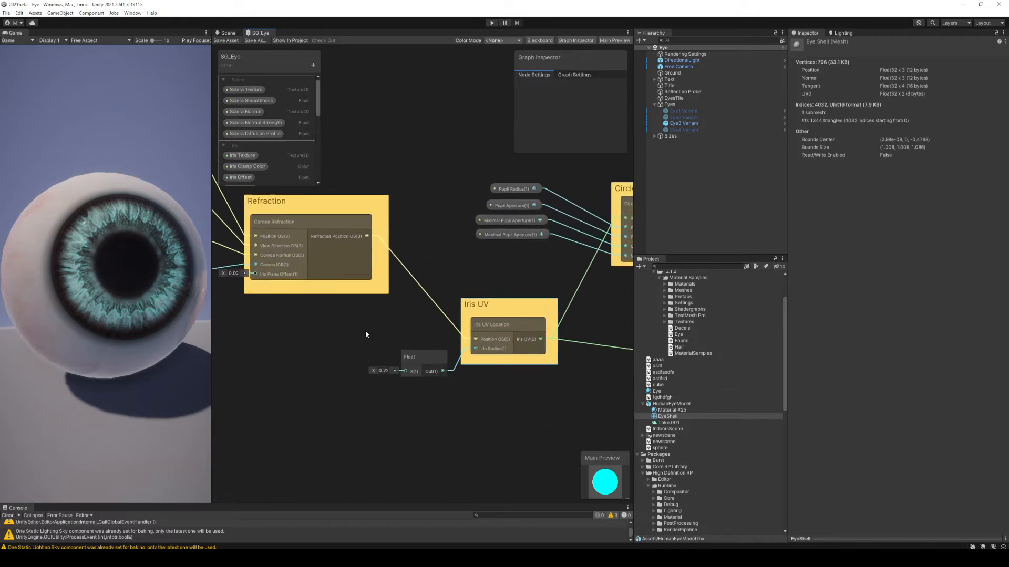
Step: Shift the Iris UV Location node slightly down within its Iris UV group
click(517, 361)
mouse_move(531, 364)
mouse_down()
mouse_move(538, 394)
mouse_move(536, 380)
mouse_up()
mouse_move(525, 329)
mouse_down()
mouse_move(524, 270)
mouse_move(526, 331)
mouse_up()
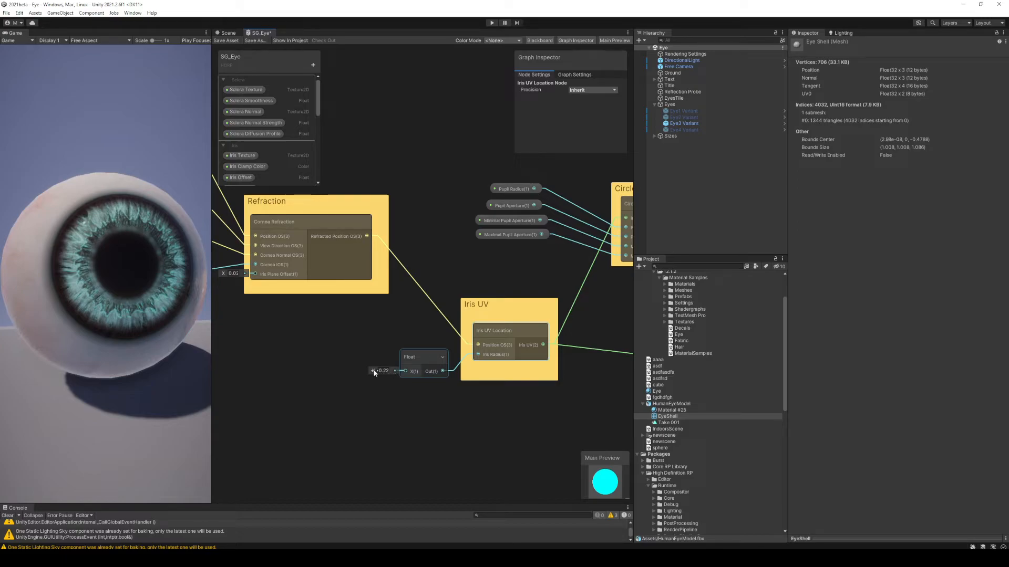
Step: Trace the graph from the Iris UV group through the iris source and clamp groups to the Vertex and Fragment outputs
middle_drag(558, 400, 348, 385)
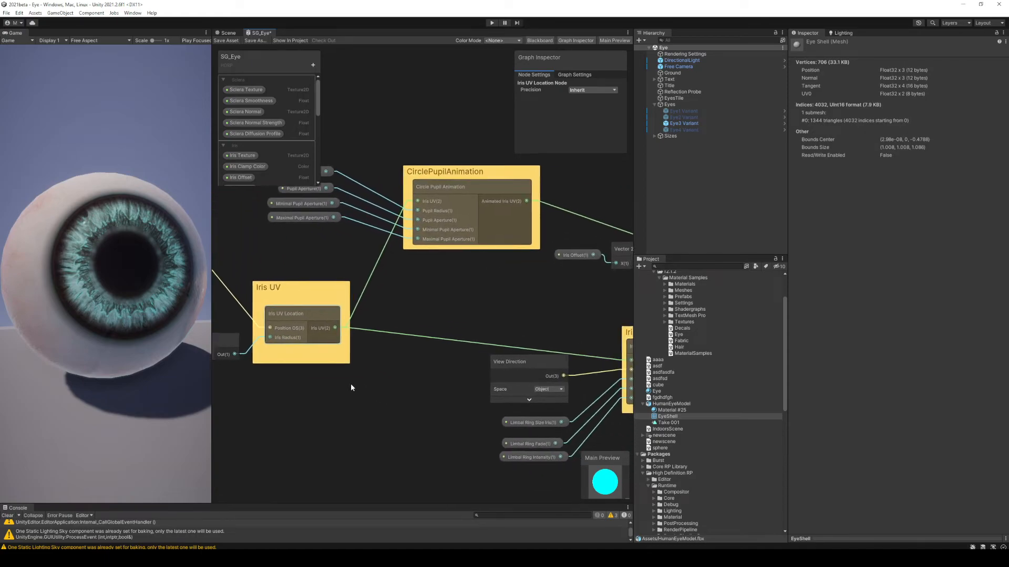
middle_drag(512, 270, 340, 278)
middle_drag(499, 313, 400, 305)
middle_drag(493, 310, 291, 293)
middle_drag(510, 325, 298, 329)
scroll(298, 329, down, 3)
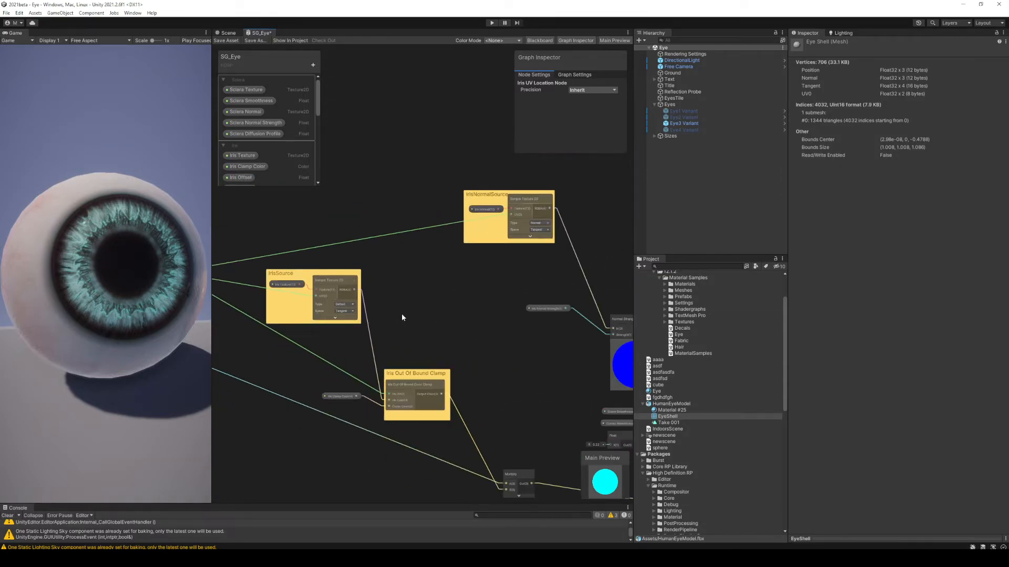
middle_drag(492, 310, 465, 282)
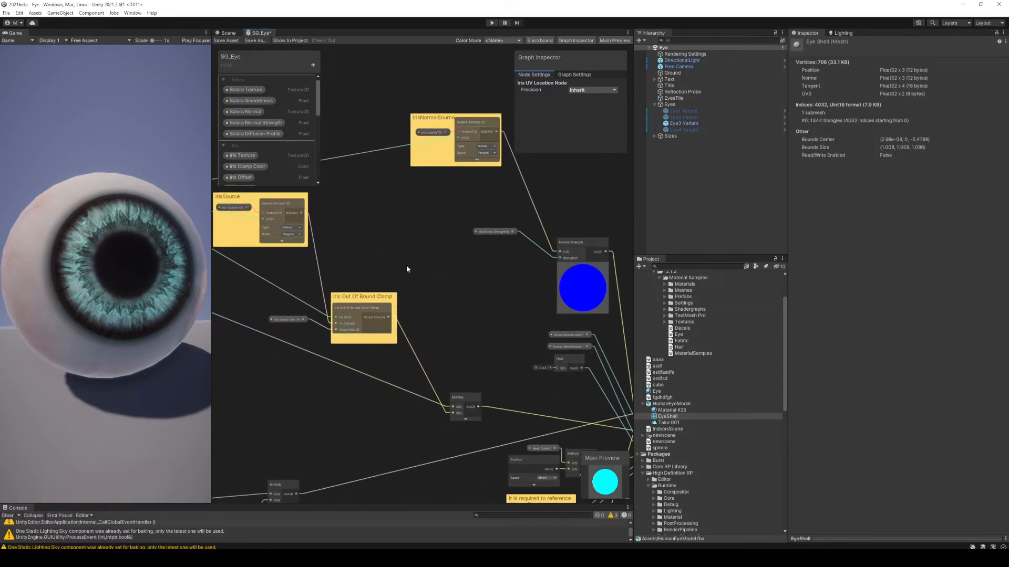
middle_drag(499, 345, 301, 239)
middle_drag(565, 295, 327, 259)
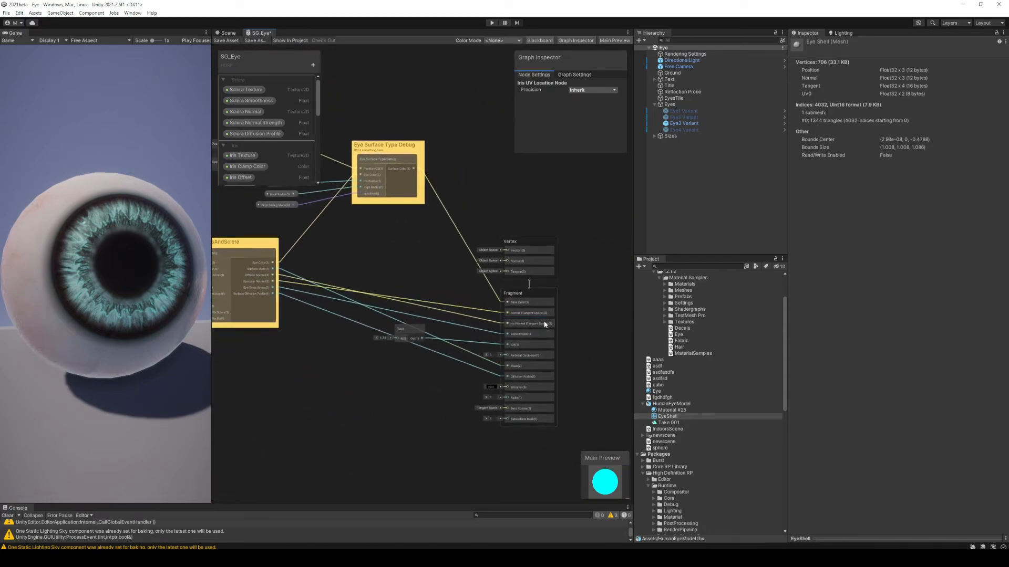
scroll(560, 323, up, 3)
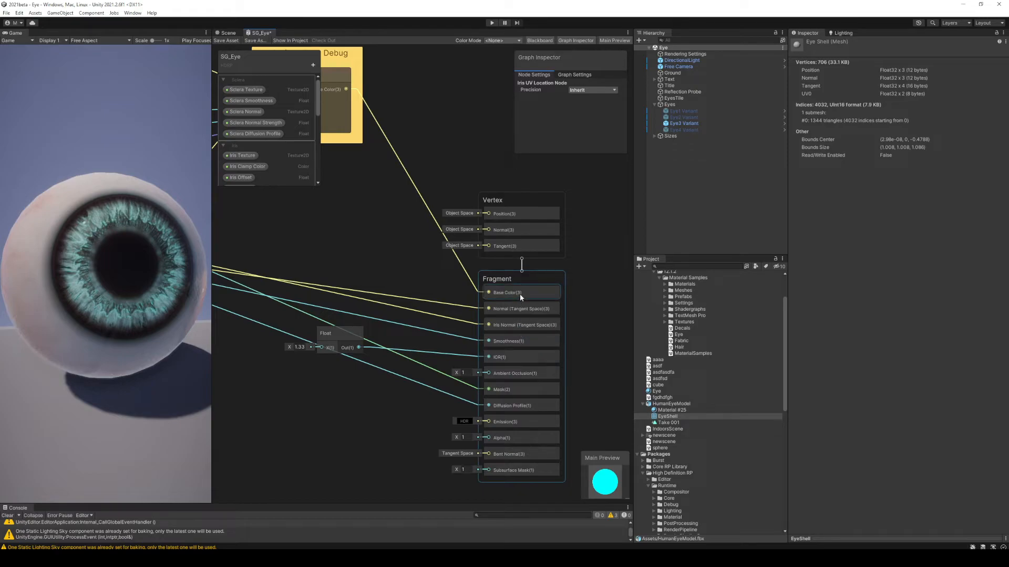
Step: Move the Vertex block slightly away from the Fragment block and save the shader graph
drag(524, 200, 557, 180)
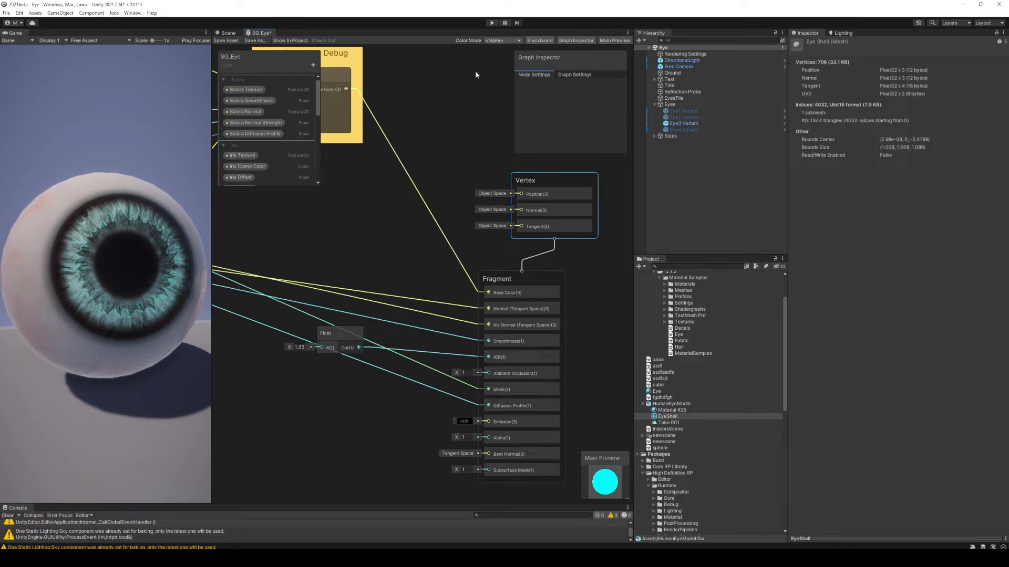
click(231, 40)
Step: Locate the SG_Eye shader graph in the project, view its import settings, and compile and show its shader code
click(291, 41)
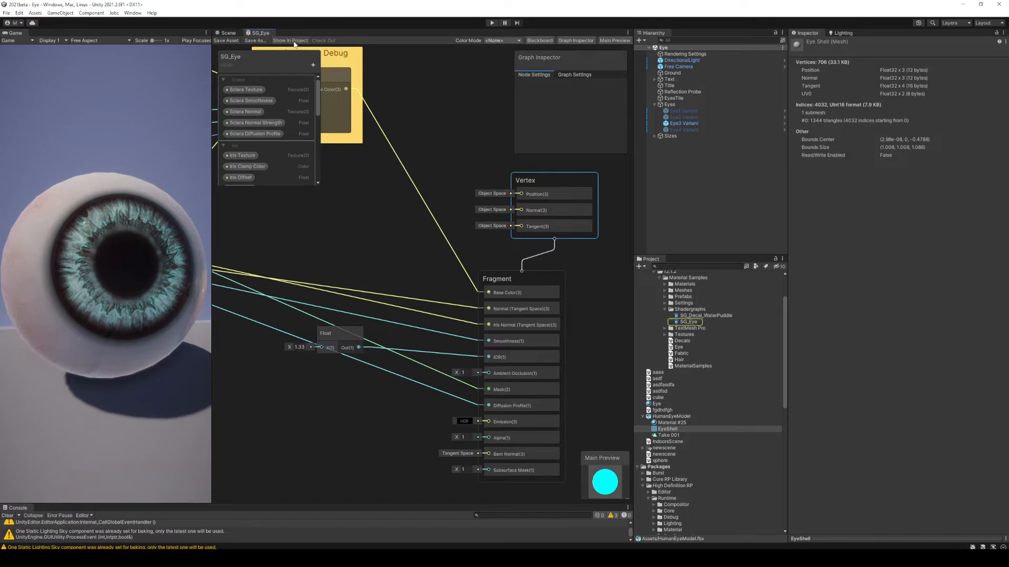
click(685, 322)
double_click(683, 323)
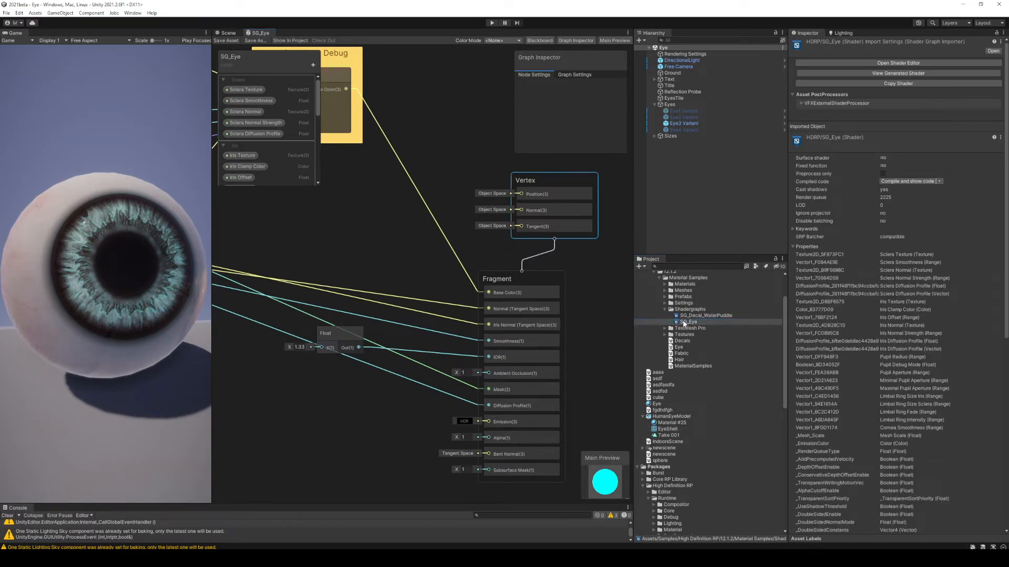
click(900, 183)
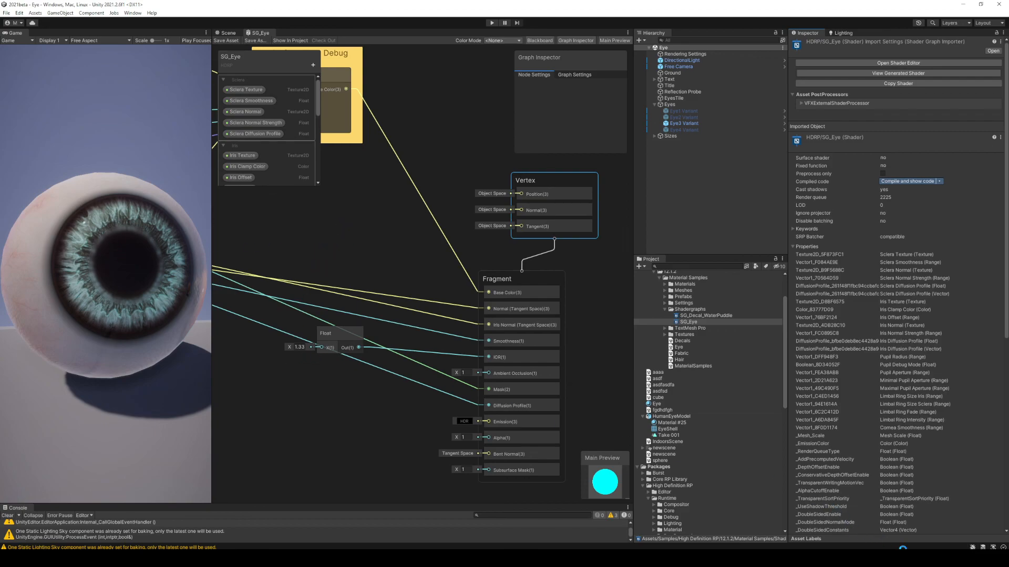
Step: Switch to UnityLauncherPro to view the list of Unity projects
click(897, 557)
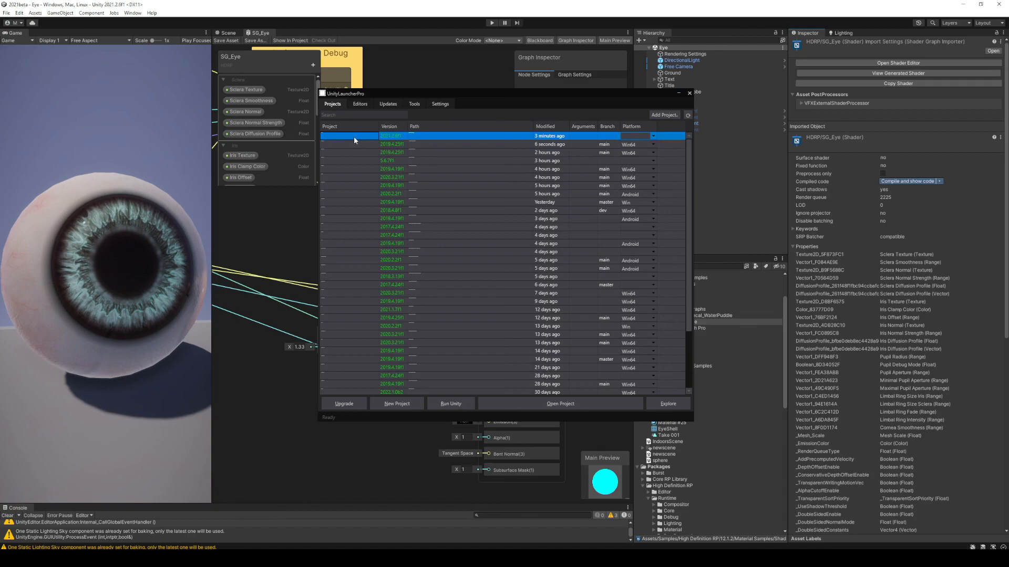